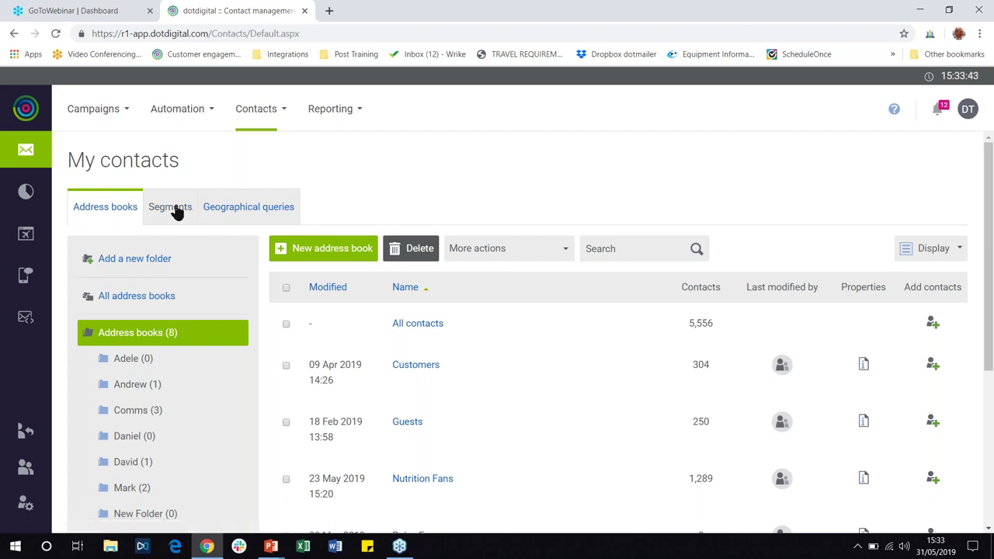
# Open the contact segments list and start creating a new segment.
pyautogui.moveTo(250, 113)
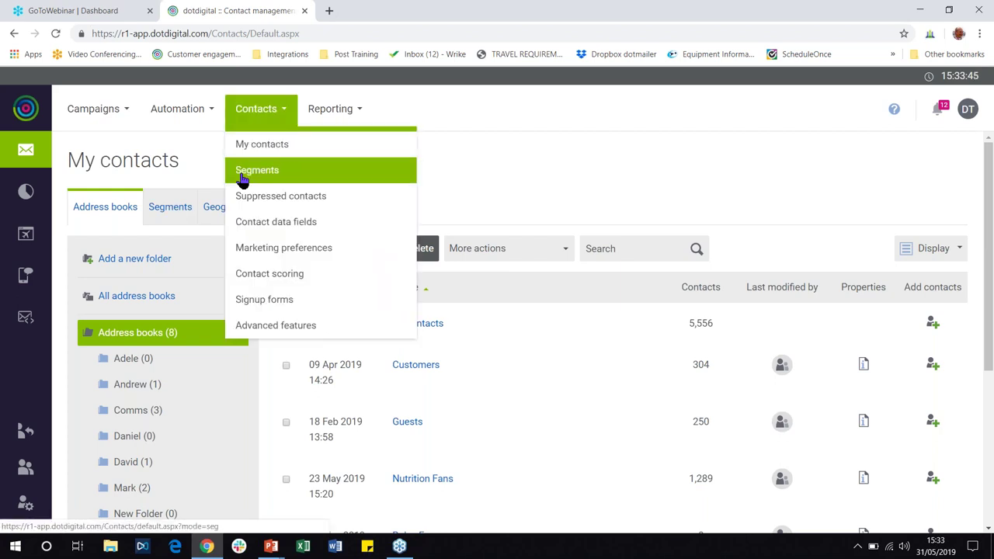
pyautogui.click(171, 211)
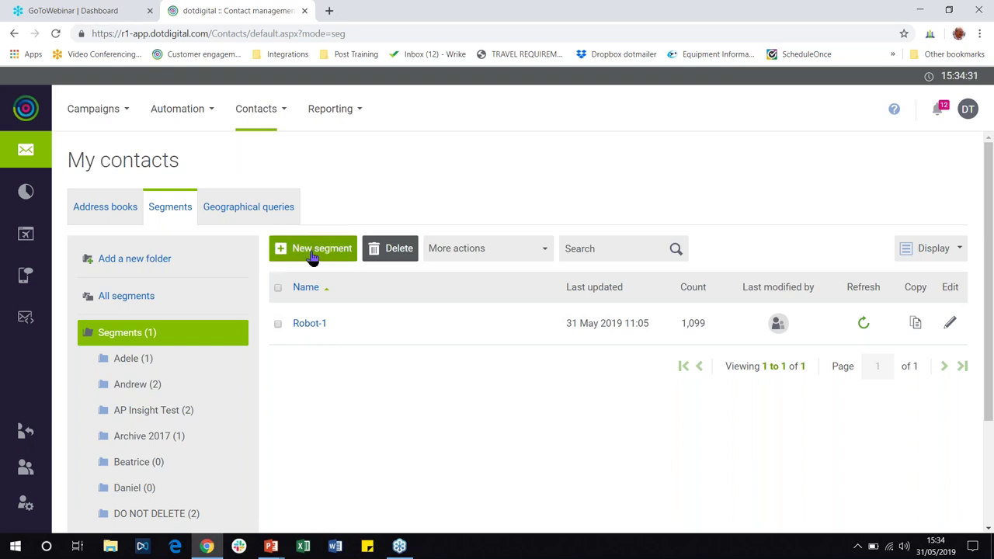
pyautogui.moveTo(256, 113)
pyautogui.click(326, 261)
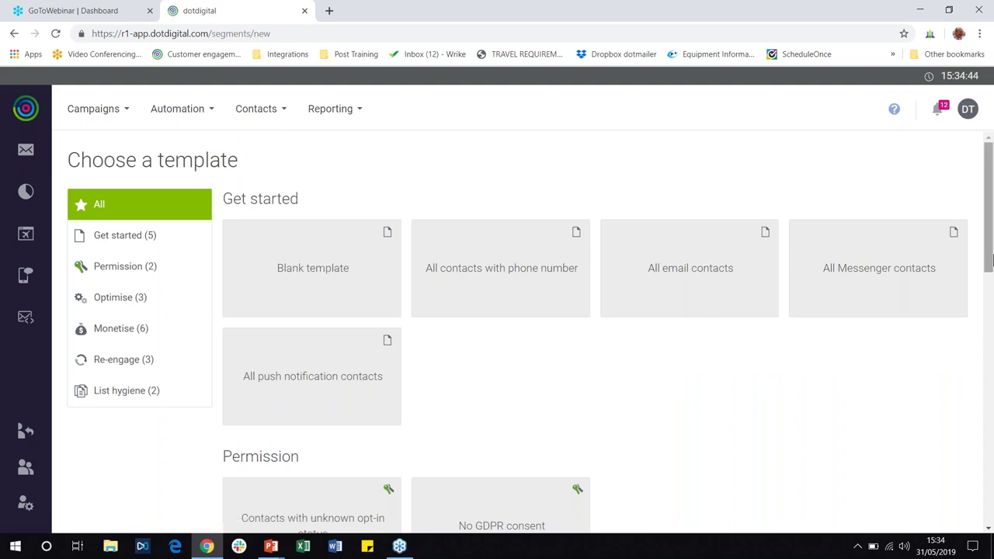
# Create the segment from the Blank template, naming it with the trainer's first name followed by "-training1" and keeping the Segments location.
pyautogui.moveTo(991, 261); pyautogui.dragTo(992, 520)
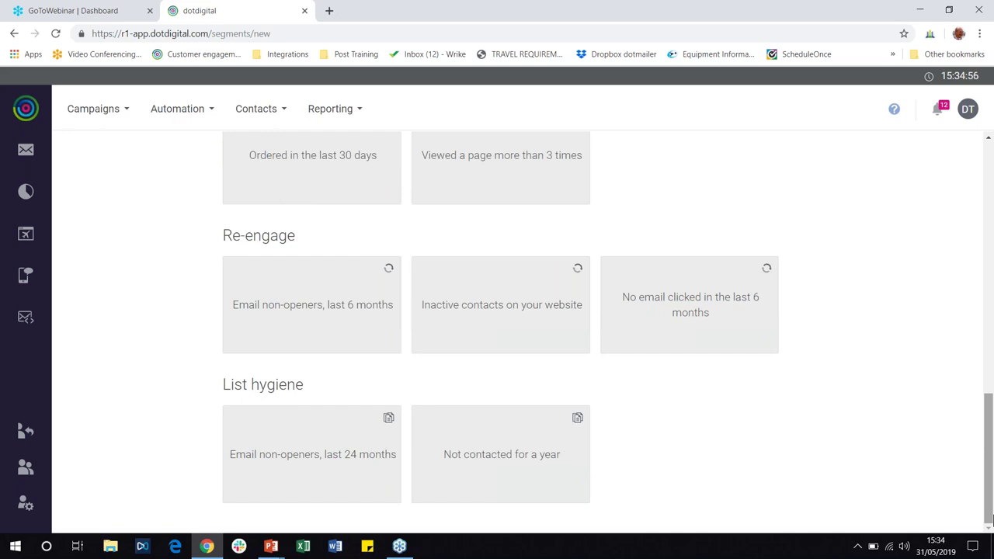
pyautogui.moveTo(991, 515); pyautogui.dragTo(989, 423)
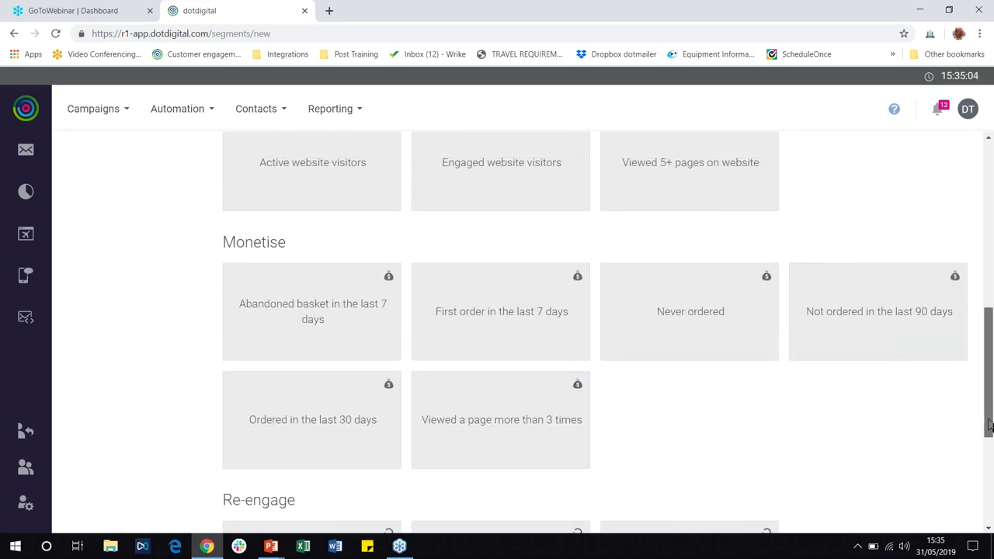
pyautogui.moveTo(990, 425); pyautogui.dragTo(896, 526)
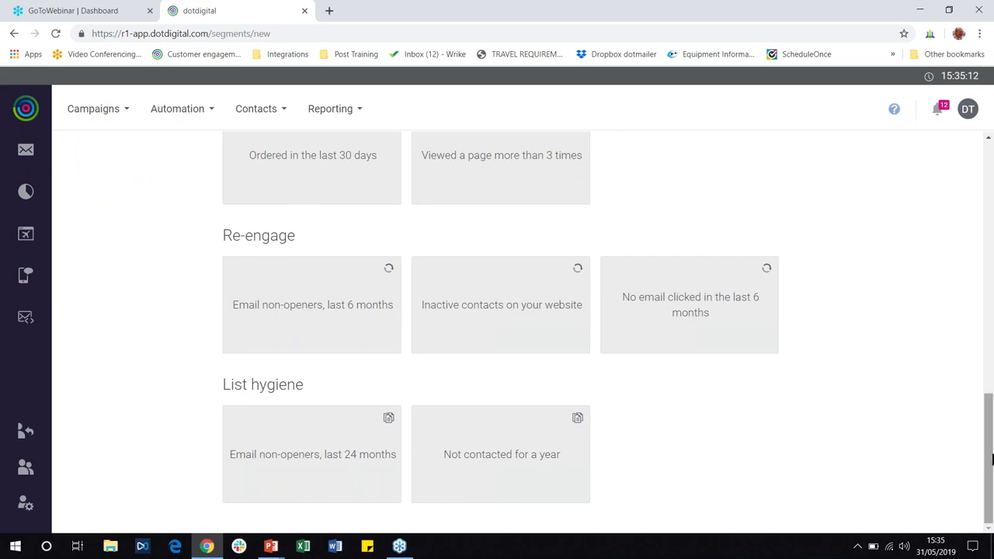
pyautogui.moveTo(991, 458); pyautogui.dragTo(970, 189)
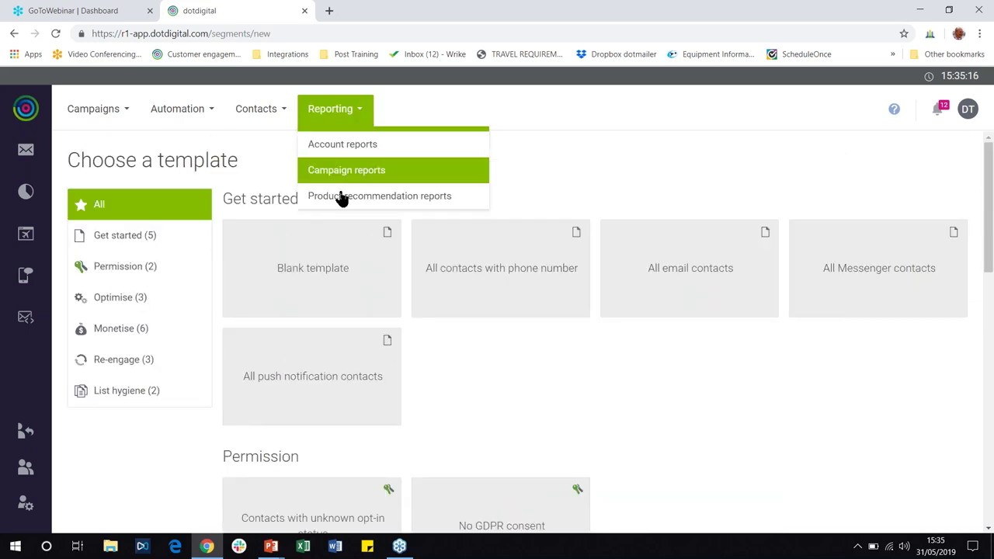
pyautogui.moveTo(297, 274)
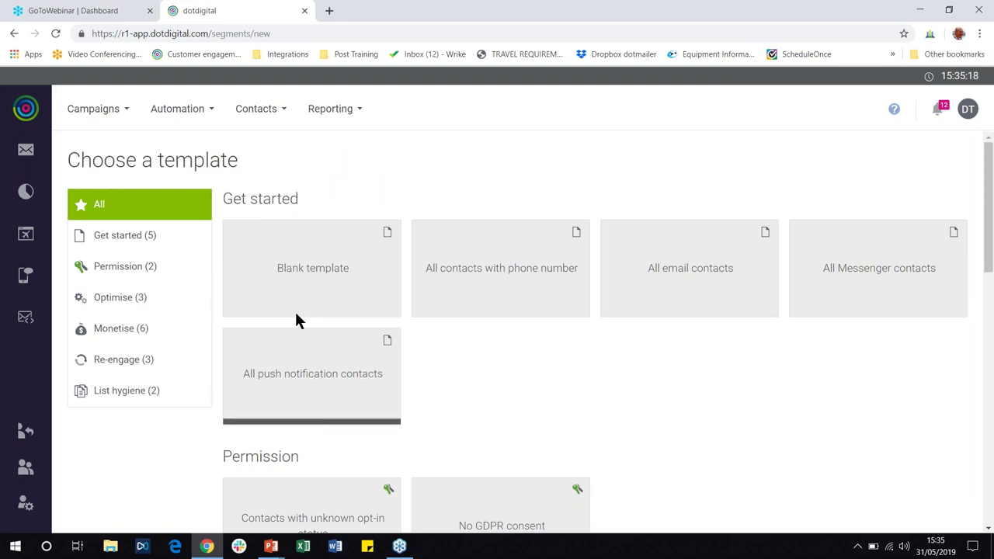
pyautogui.click(307, 302)
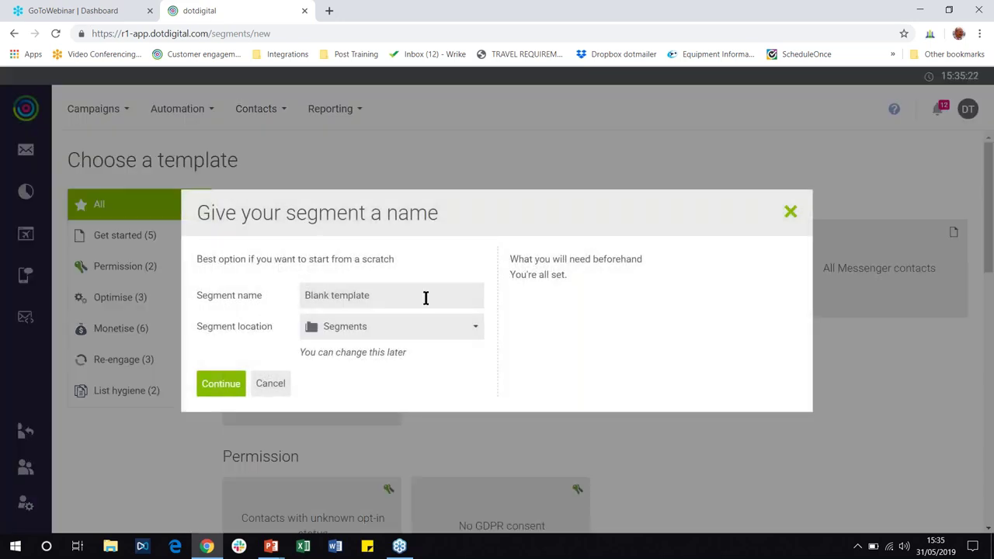
pyautogui.click(386, 299)
pyautogui.moveTo(386, 299); pyautogui.dragTo(282, 296)
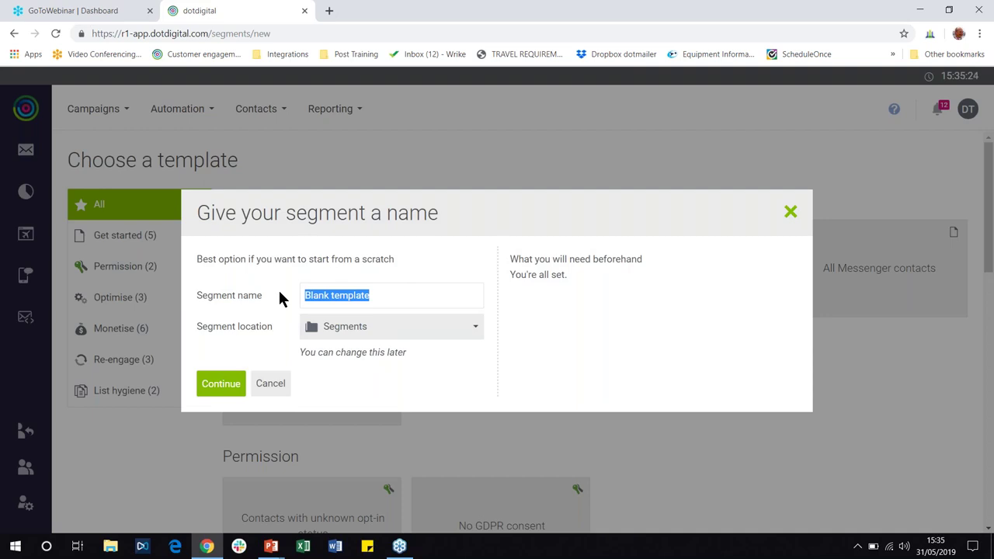
pyautogui.write('David-training1')
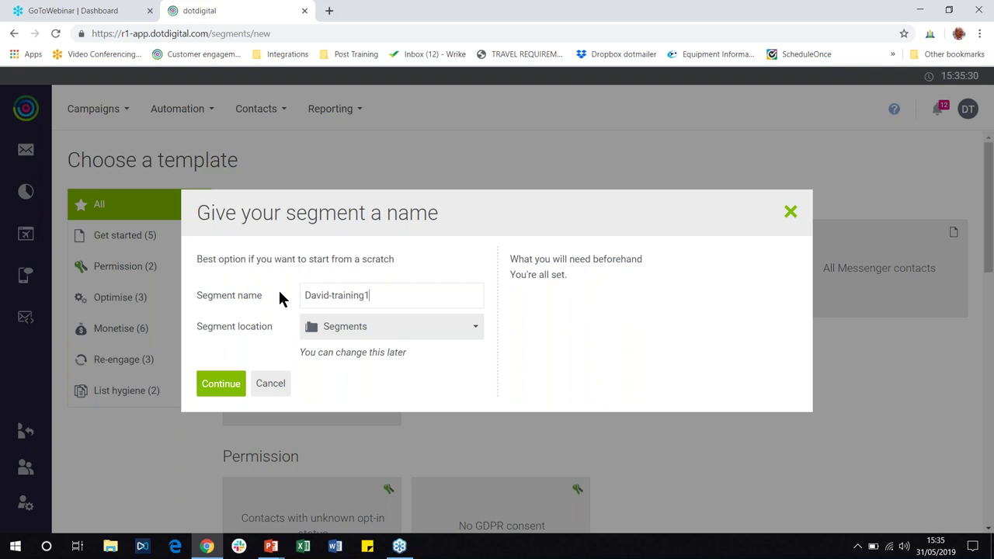
pyautogui.click(226, 386)
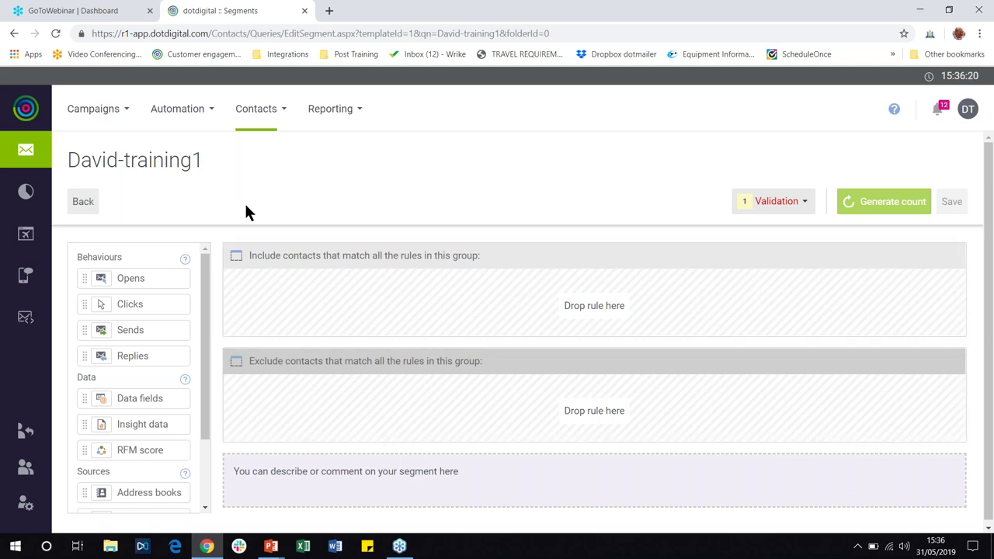
# Add an Address books rule to the group of contacts to include.
pyautogui.moveTo(206, 281)
pyautogui.mouseDown()
pyautogui.moveTo(208, 335)
pyautogui.moveTo(201, 266)
pyautogui.mouseUp()
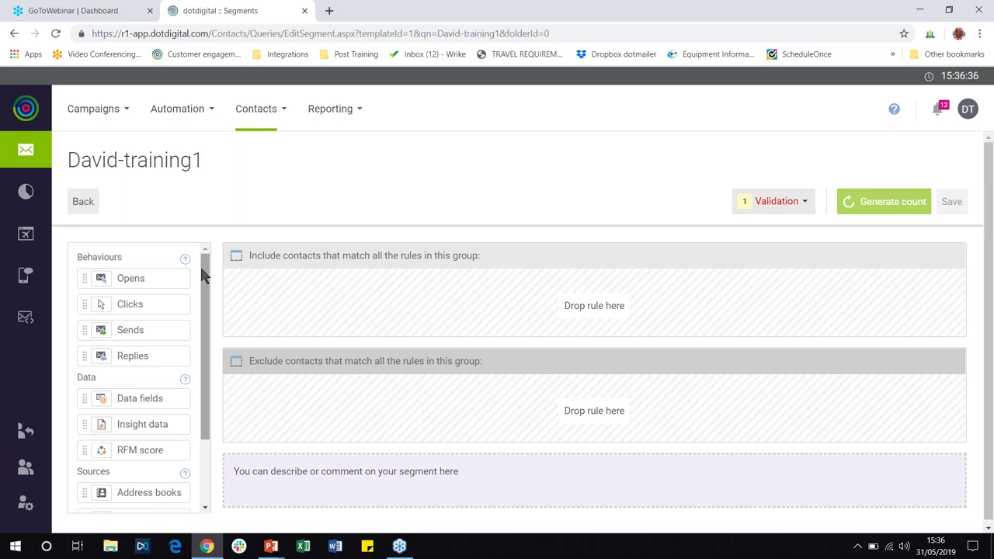
pyautogui.moveTo(204, 267); pyautogui.dragTo(206, 371)
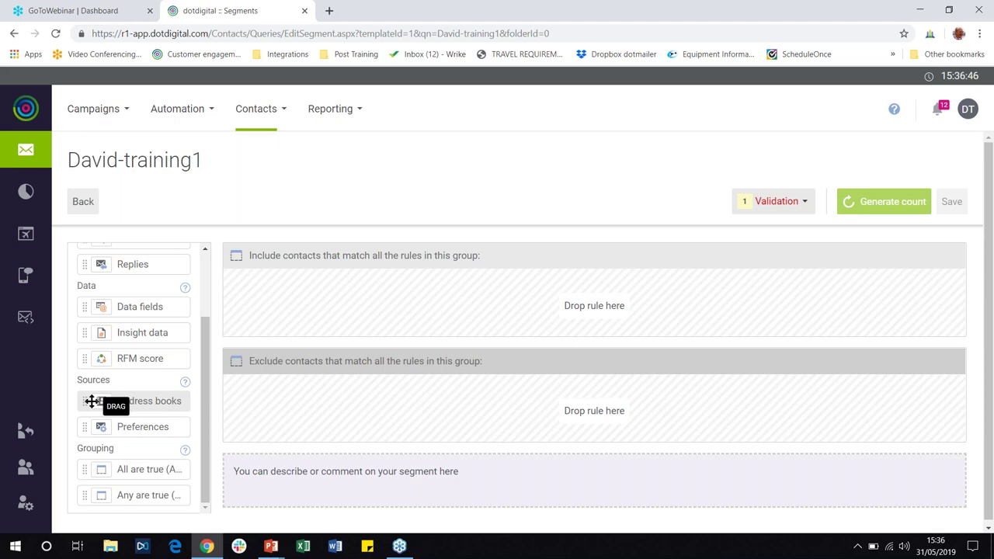
pyautogui.moveTo(82, 402); pyautogui.dragTo(312, 302)
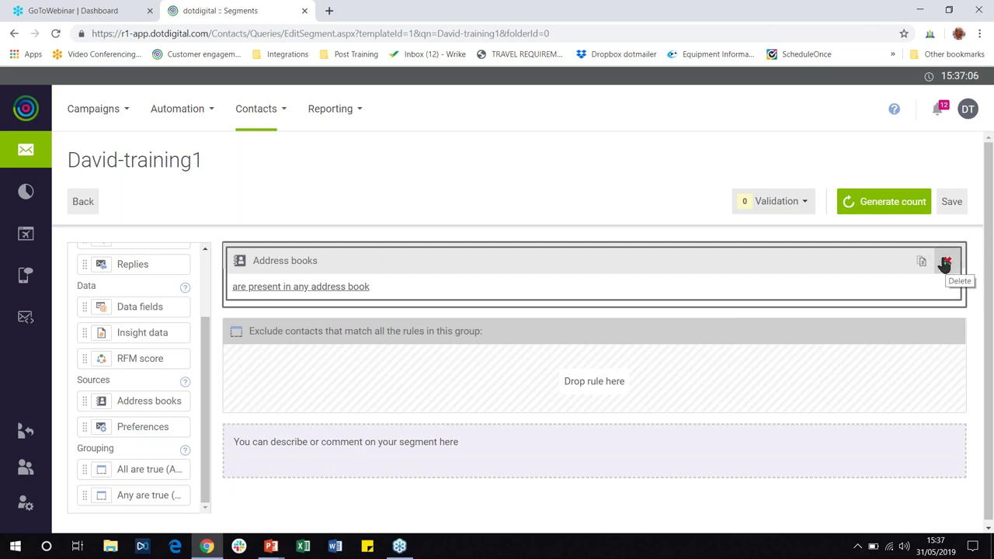
pyautogui.moveTo(655, 256); pyautogui.dragTo(657, 302)
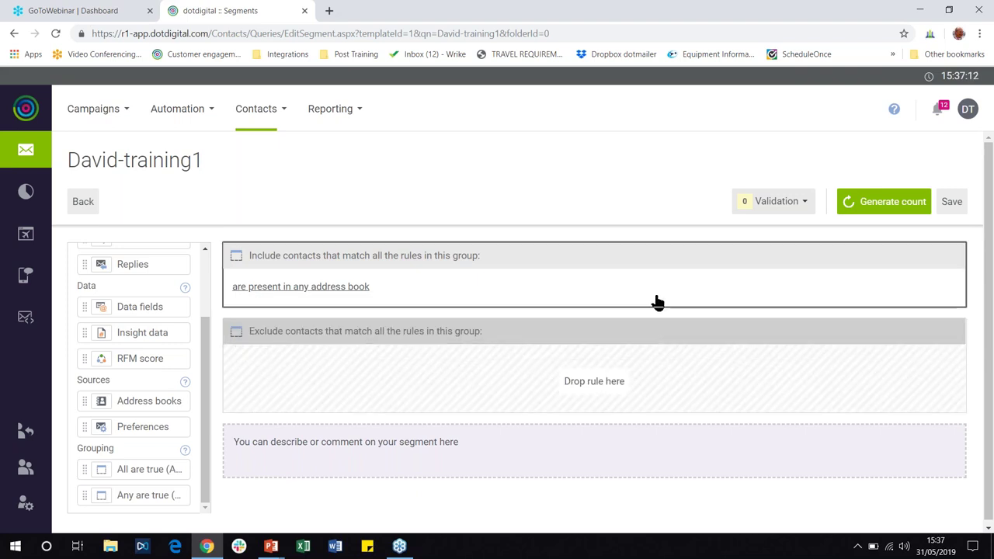
# Set the Address books rule's condition to "present in specific address books" and look through the available address books.
pyautogui.moveTo(342, 297)
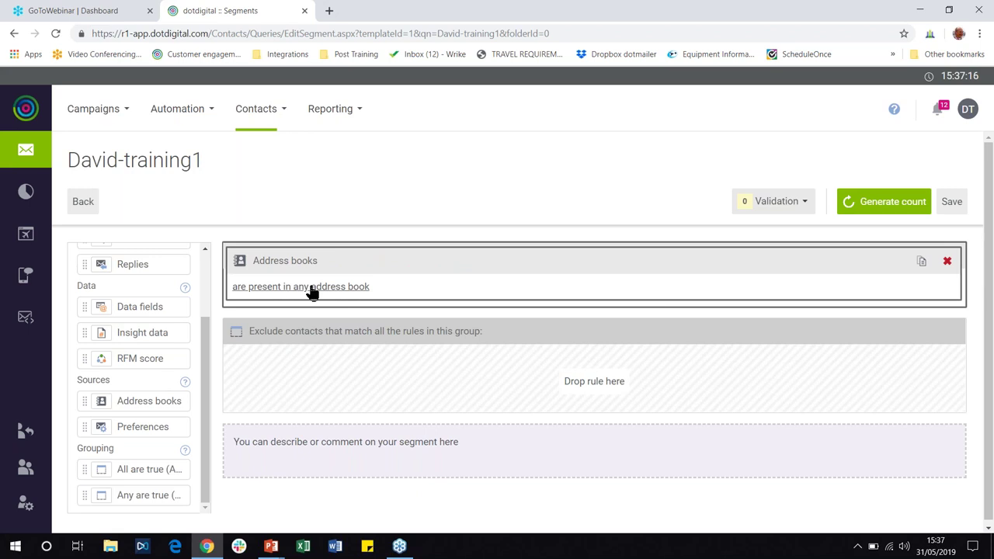
pyautogui.click(313, 289)
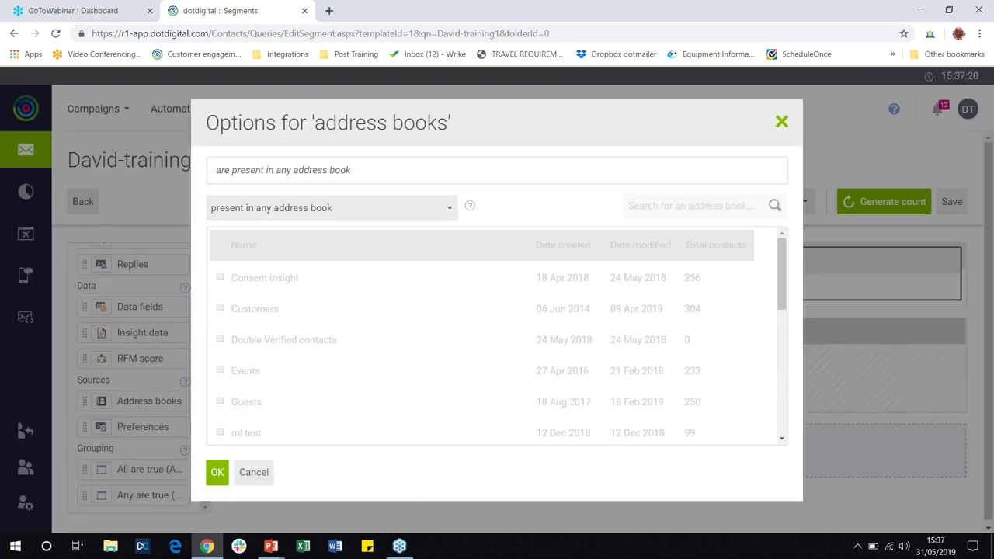
pyautogui.click(400, 211)
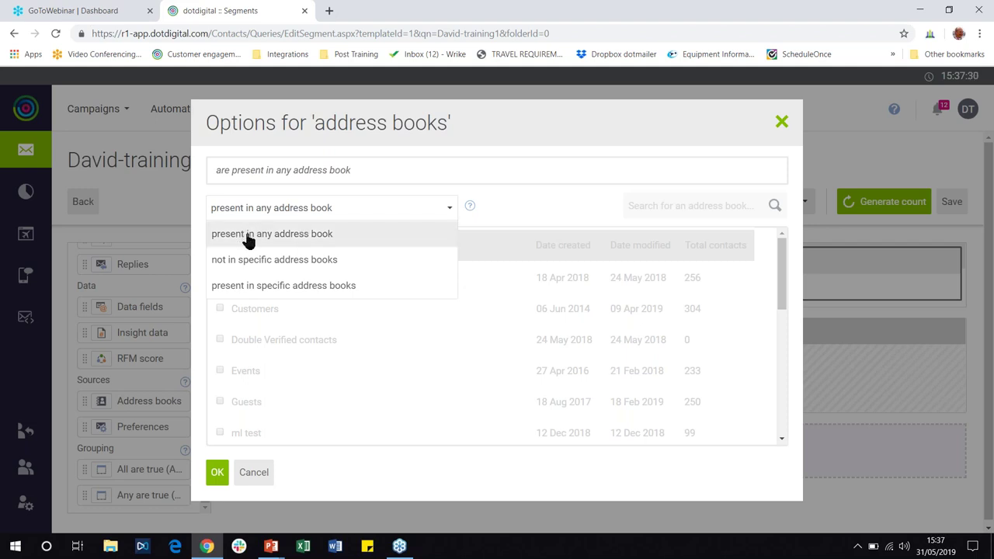
pyautogui.click(282, 286)
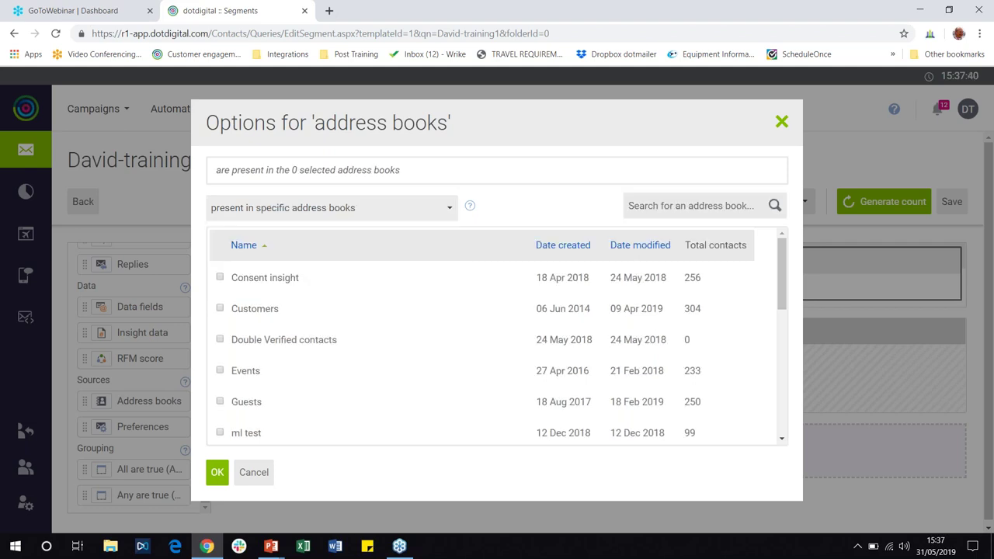
pyautogui.moveTo(781, 244); pyautogui.dragTo(783, 259)
pyautogui.scroll(-4, 777, 287)
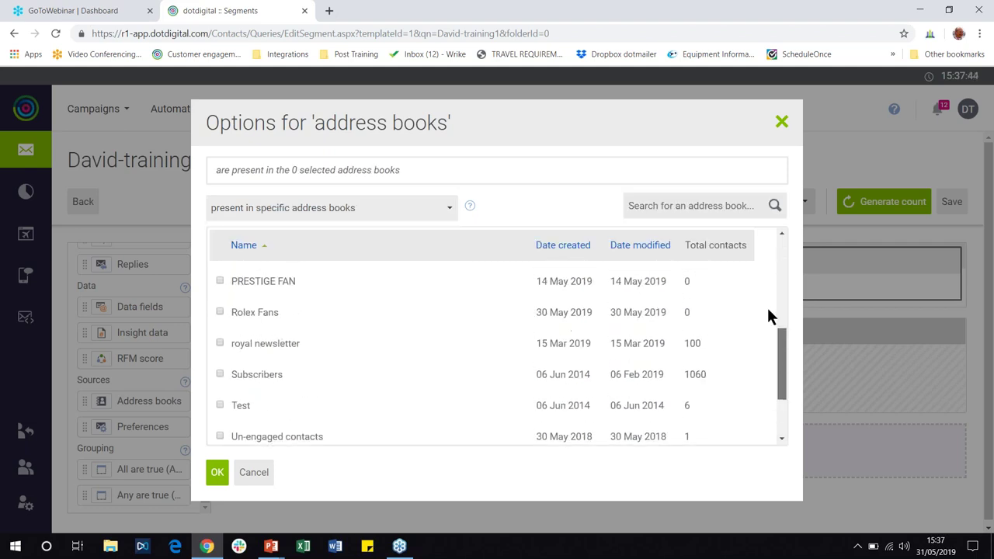
pyautogui.scroll(4, 767, 316)
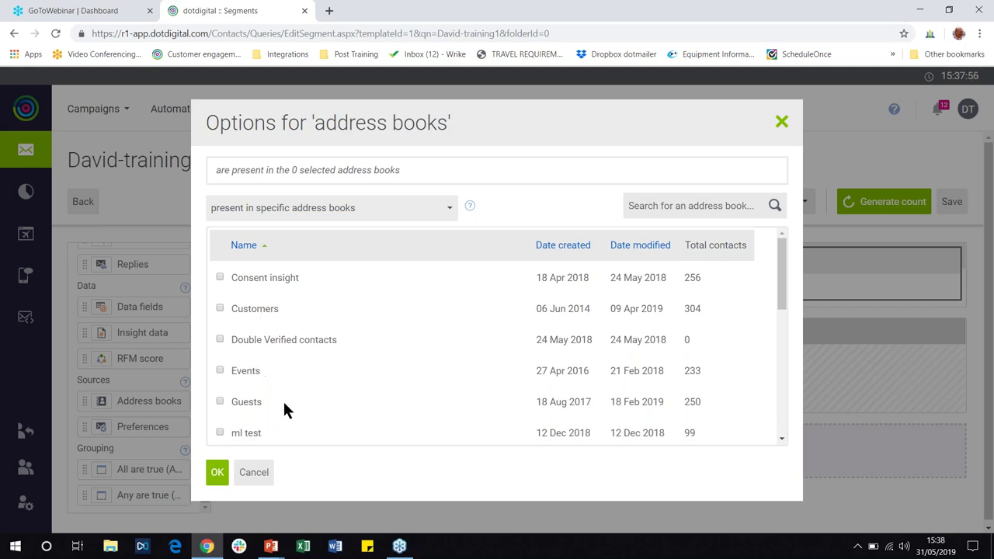
# Select Customers, Guests and one other address book for the rule, apply the selection and save the segment.
pyautogui.click(281, 308)
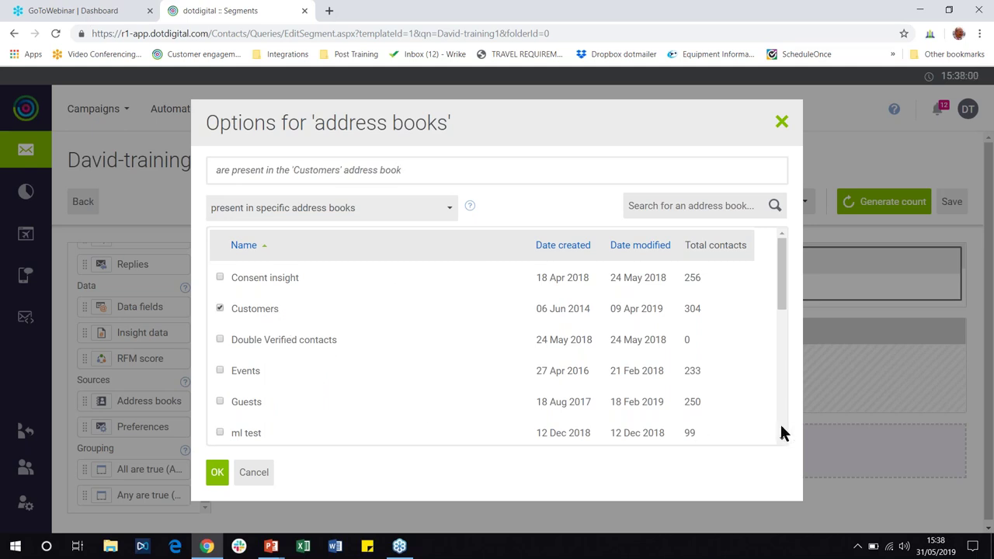
pyautogui.scroll(-6, 782, 439)
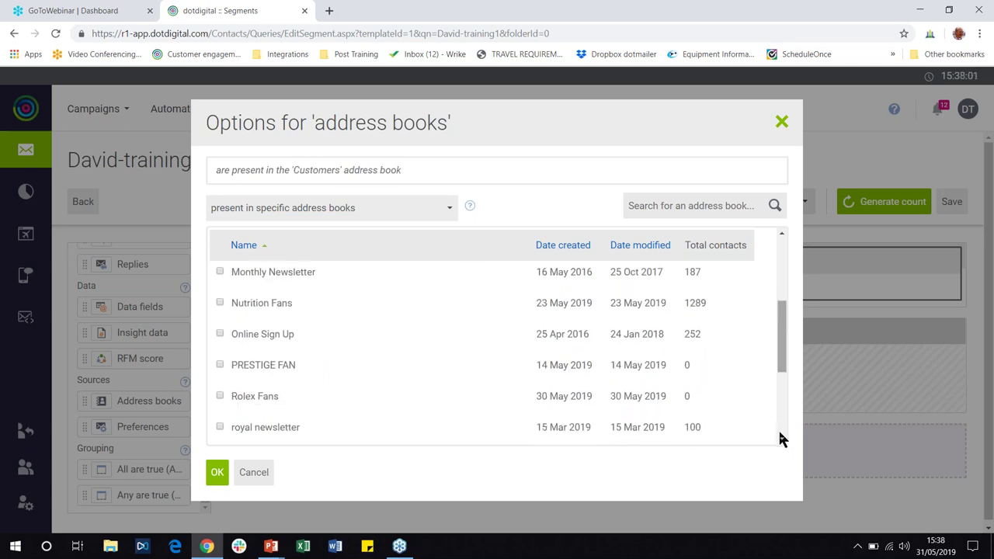
pyautogui.scroll(2, 782, 386)
pyautogui.click(241, 353)
pyautogui.moveTo(787, 379); pyautogui.dragTo(169, 311)
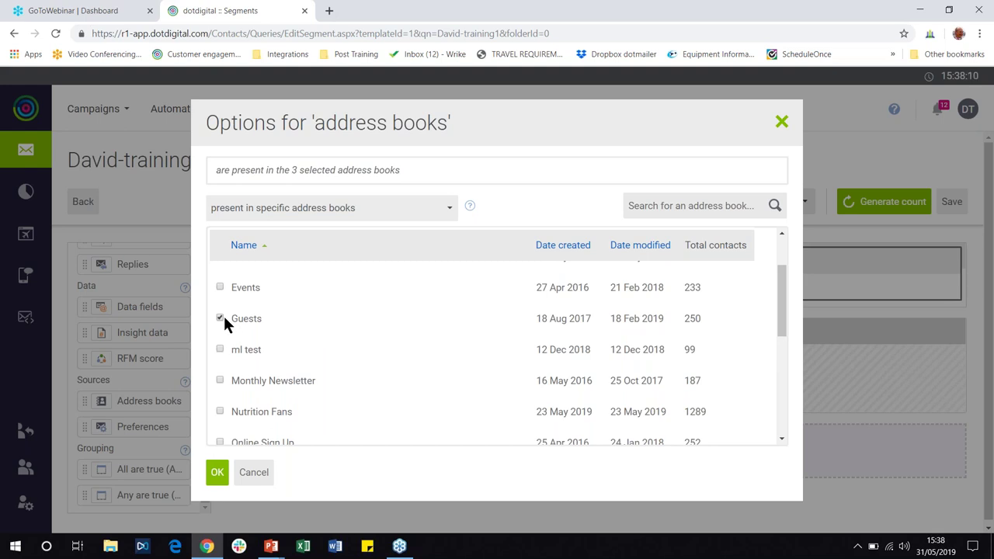
pyautogui.click(649, 207)
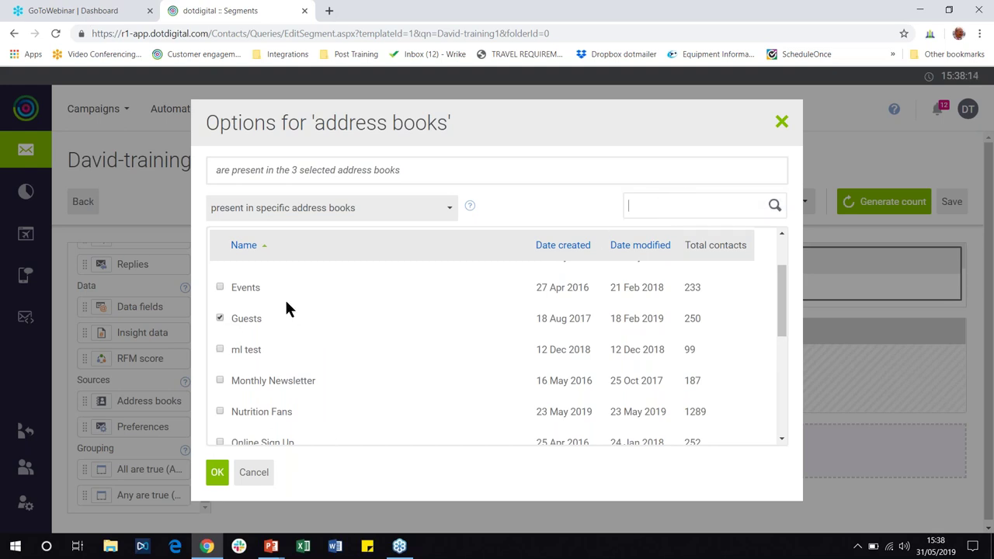
pyautogui.click(217, 474)
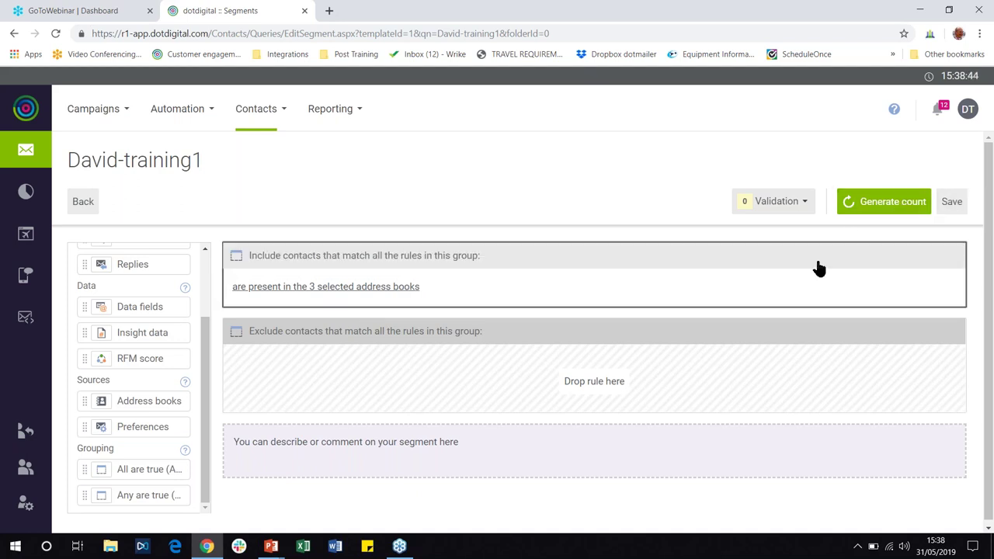
pyautogui.click(949, 210)
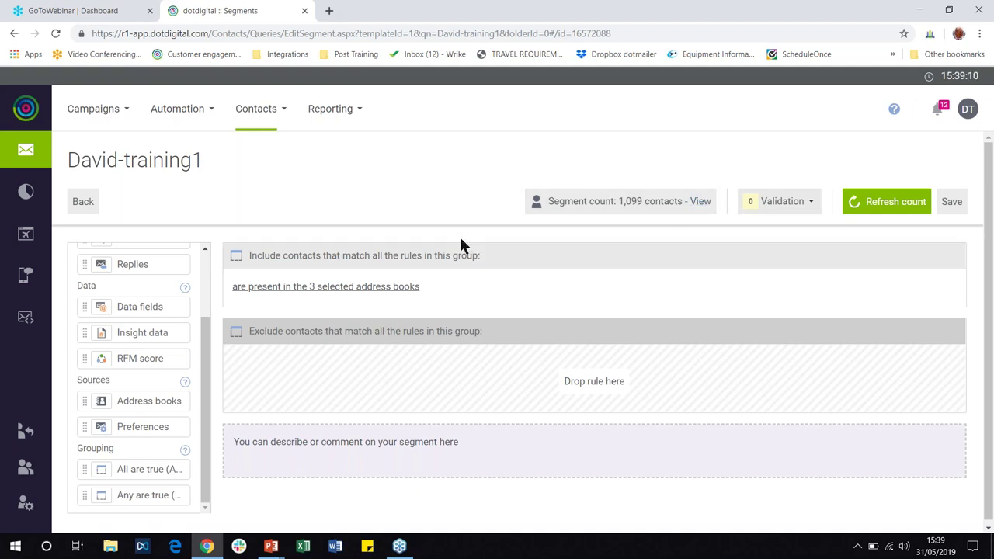
# Add a Data fields rule below the Address books rule in the include group and set the connector between them to Or.
pyautogui.moveTo(237, 299)
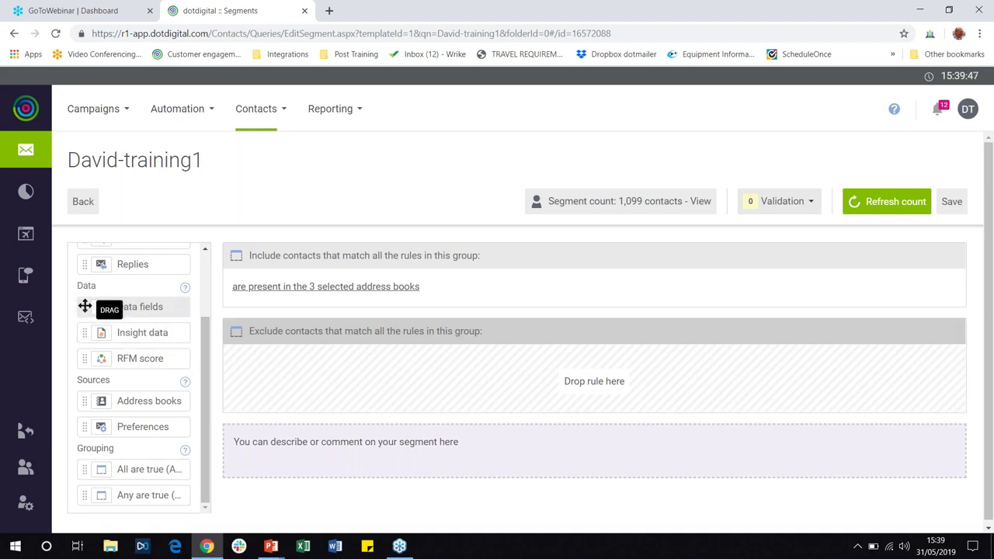
pyautogui.moveTo(93, 311); pyautogui.dragTo(329, 306)
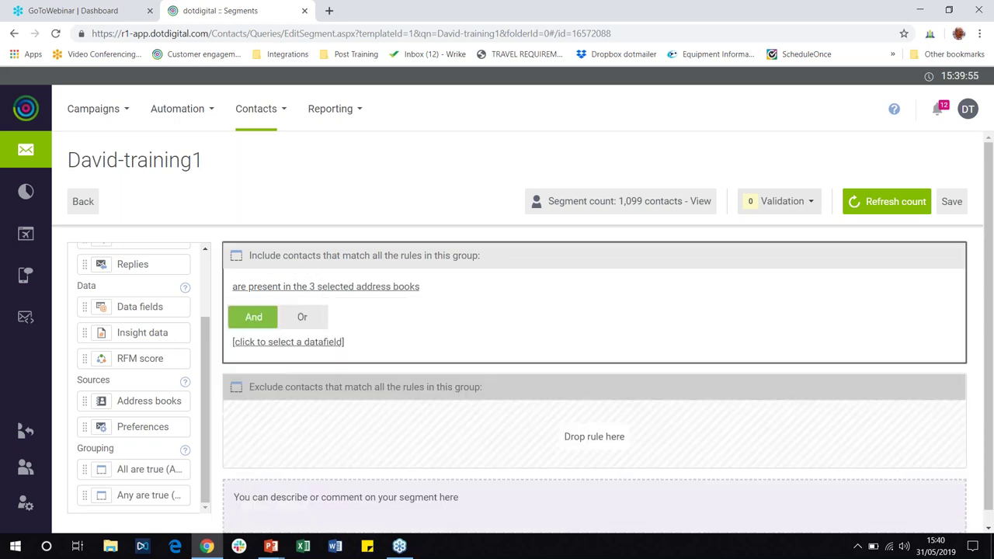
pyautogui.click(320, 321)
pyautogui.click(321, 321)
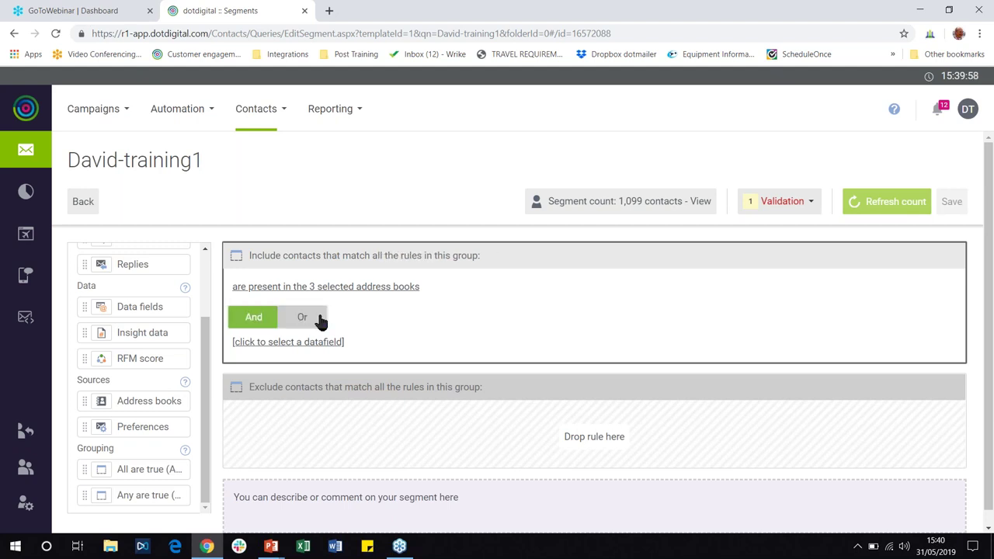
pyautogui.click(321, 321)
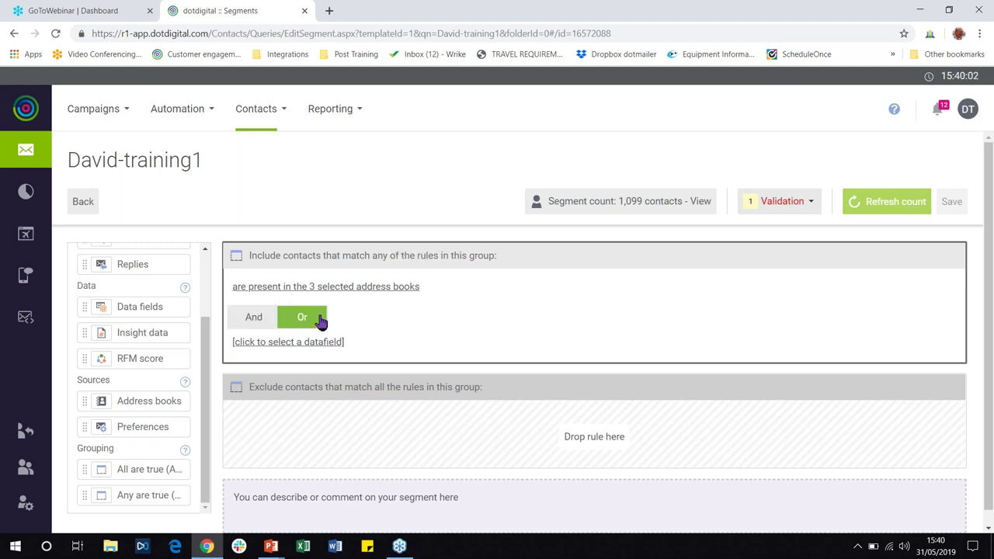
pyautogui.click(320, 322)
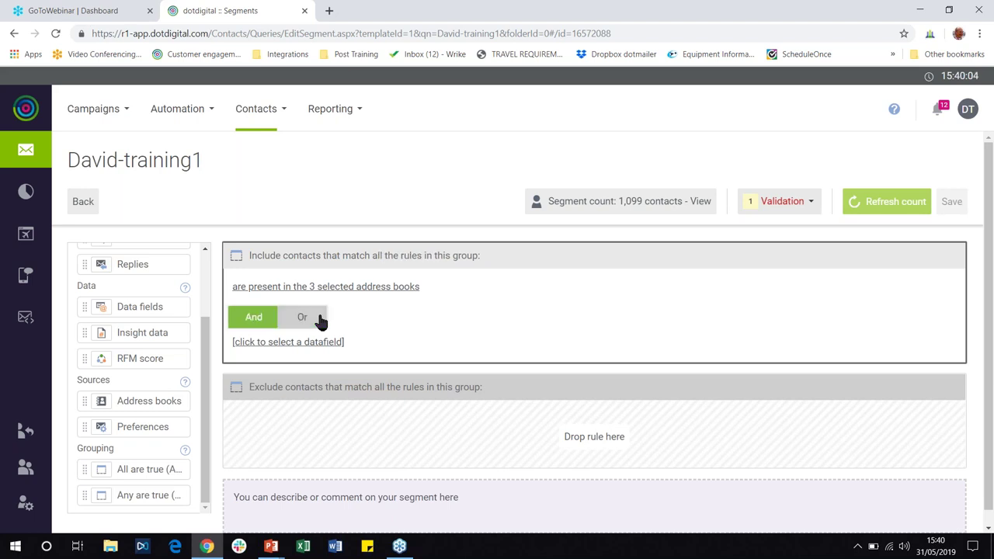
pyautogui.click(321, 321)
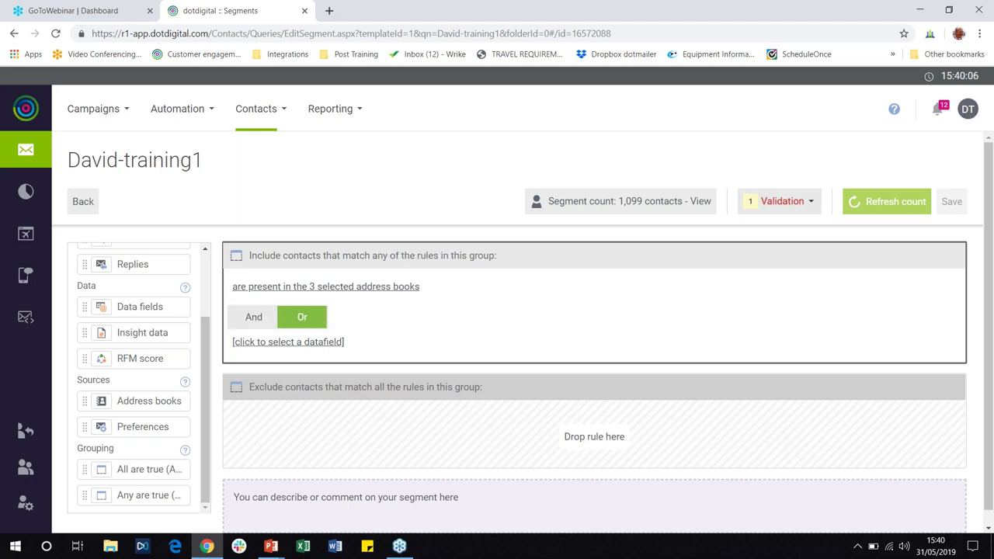
pyautogui.moveTo(325, 297)
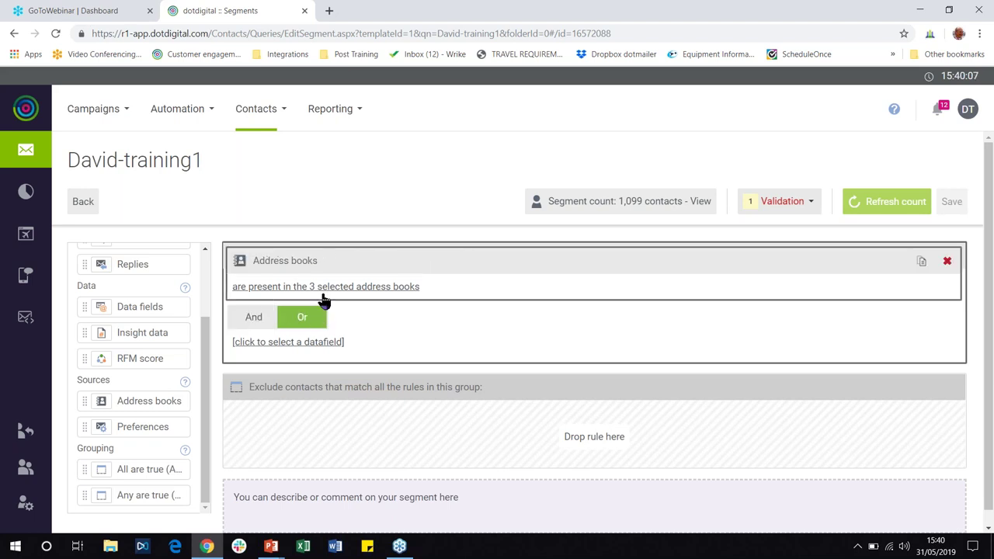
# Set the connector between the Address books rule and the Data fields rule to And.
pyautogui.moveTo(318, 347)
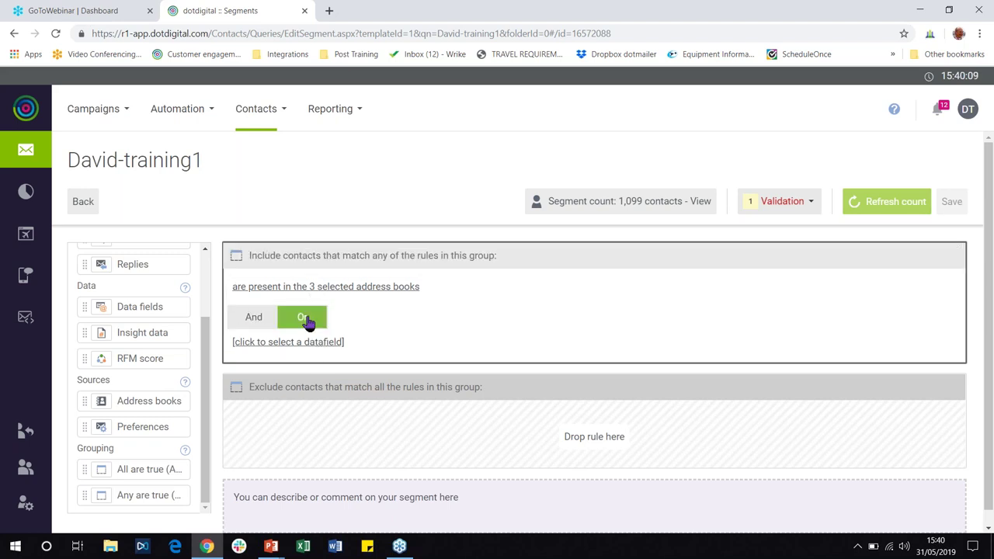
pyautogui.click(310, 319)
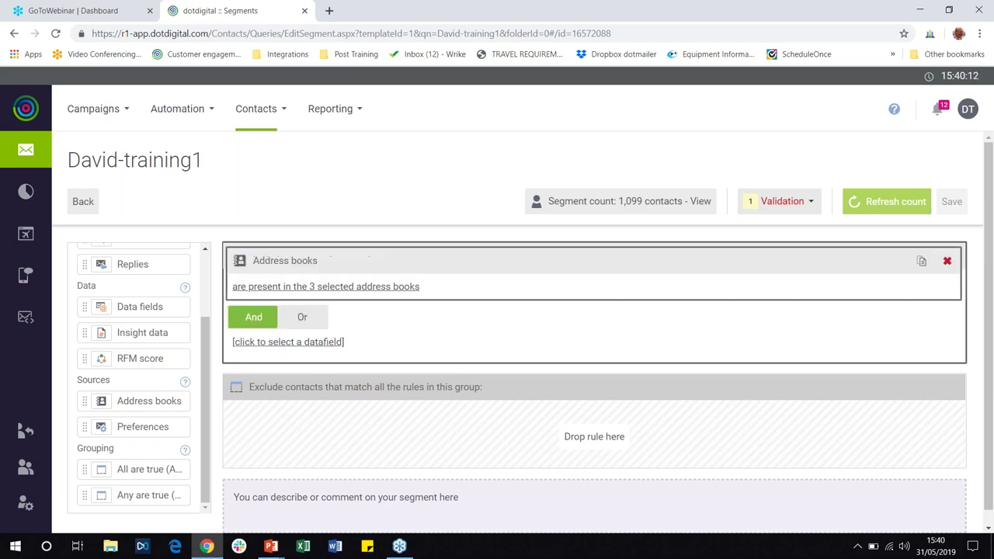
pyautogui.moveTo(271, 350)
pyautogui.moveTo(354, 303); pyautogui.dragTo(354, 304)
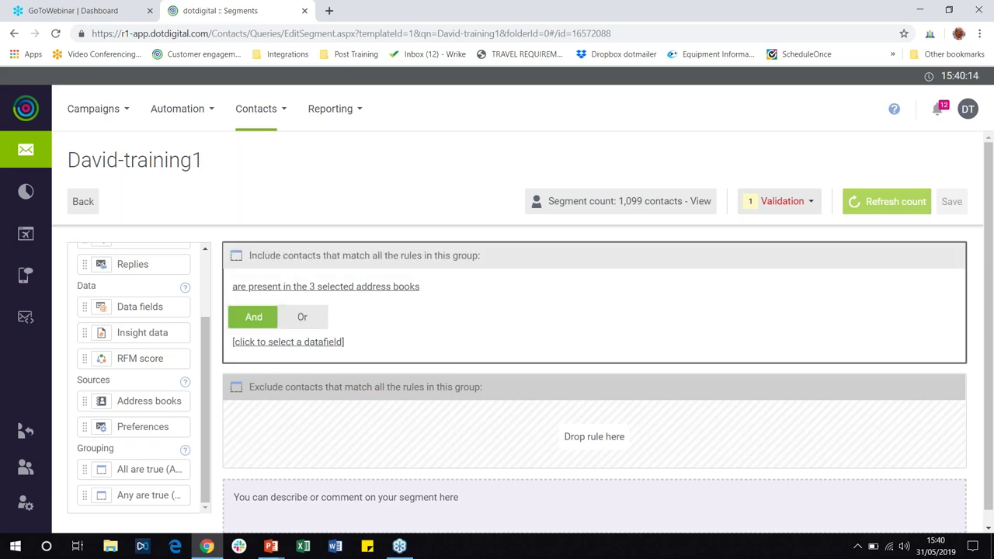
# Choose AVERAGE_ORDER_VALUE as the data field for the Data fields rule.
pyautogui.click(281, 348)
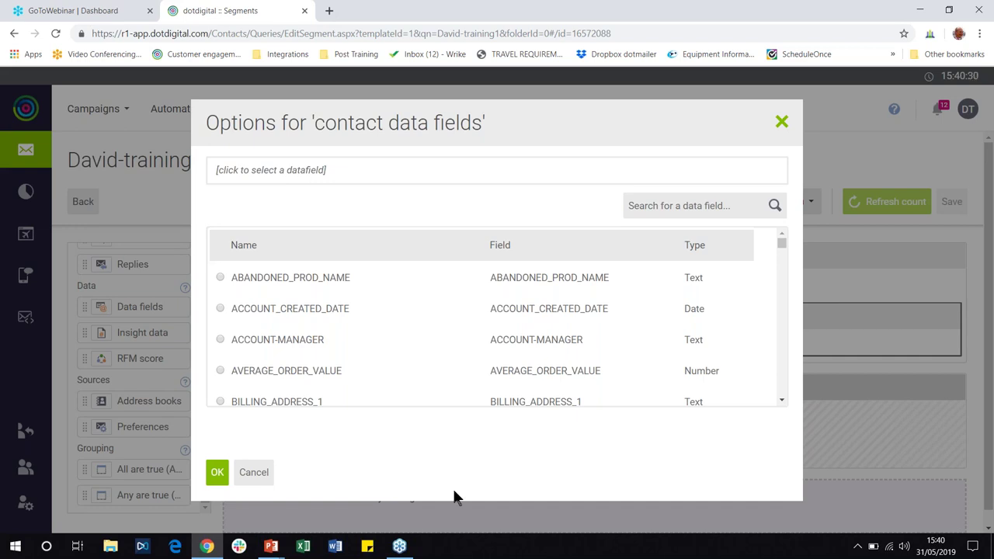
pyautogui.moveTo(783, 250)
pyautogui.mouseDown()
pyautogui.moveTo(768, 404)
pyautogui.moveTo(772, 236)
pyautogui.mouseUp()
pyautogui.moveTo(735, 373); pyautogui.dragTo(684, 372)
pyautogui.click(337, 382)
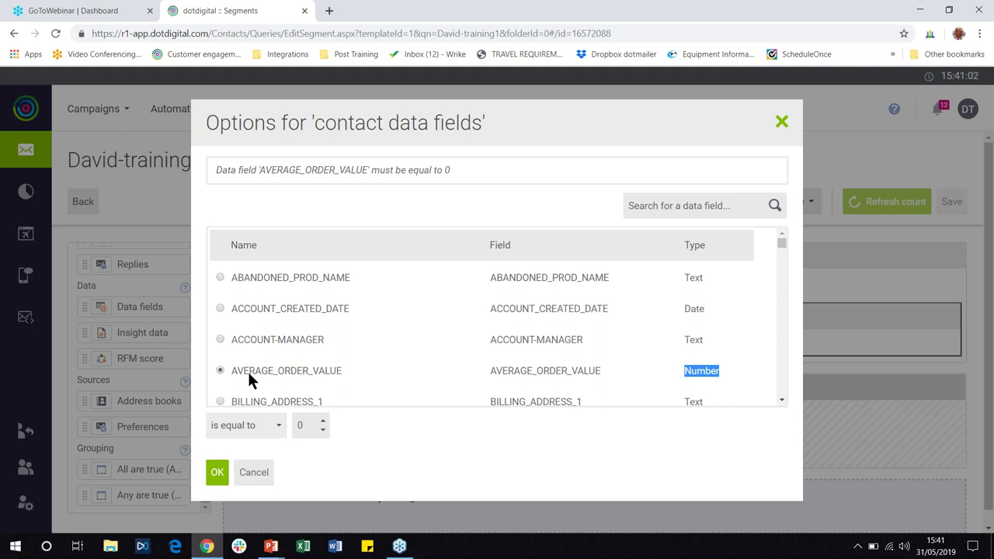
# Set the AVERAGE_ORDER_VALUE condition to "is at least" 1000 and apply it to the rule.
pyautogui.click(256, 422)
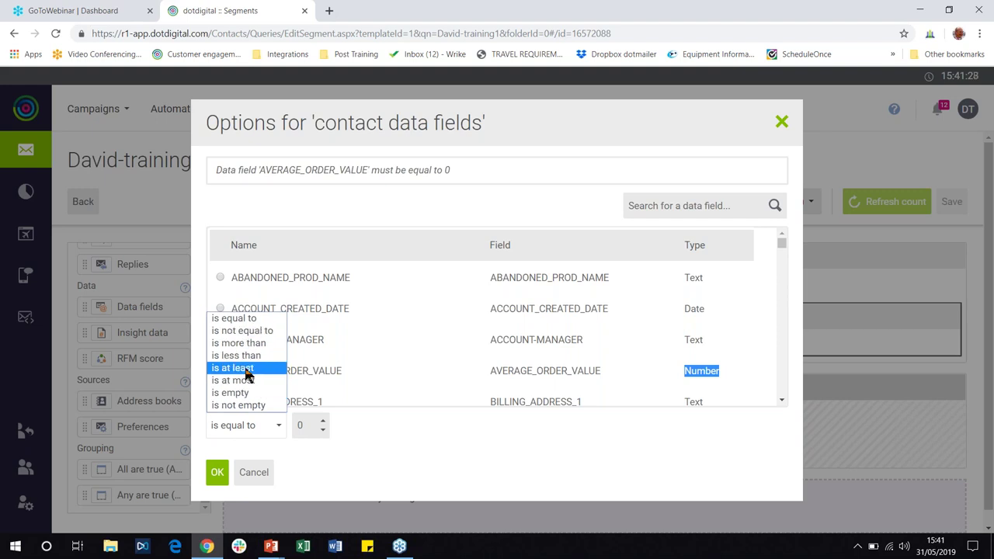
pyautogui.click(247, 369)
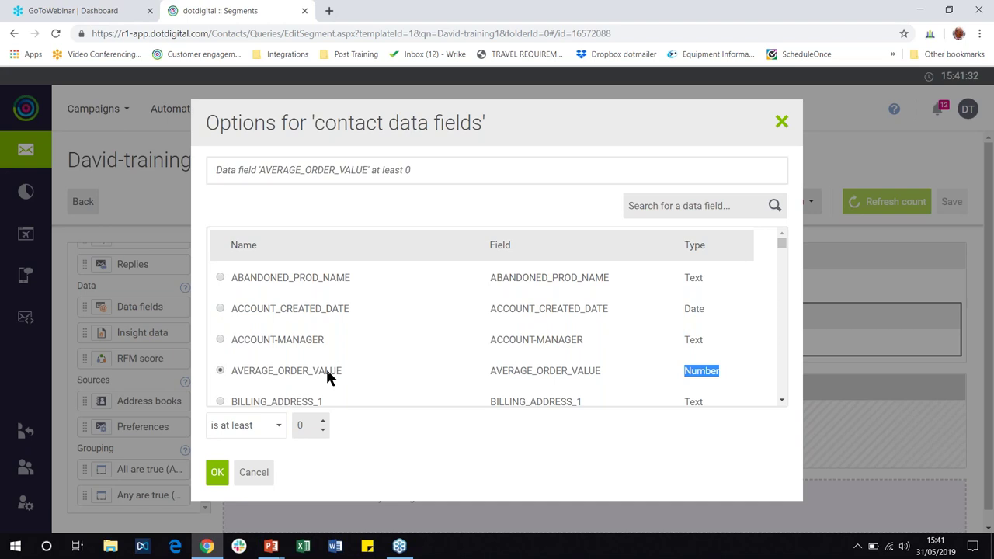
pyautogui.doubleClick(297, 425)
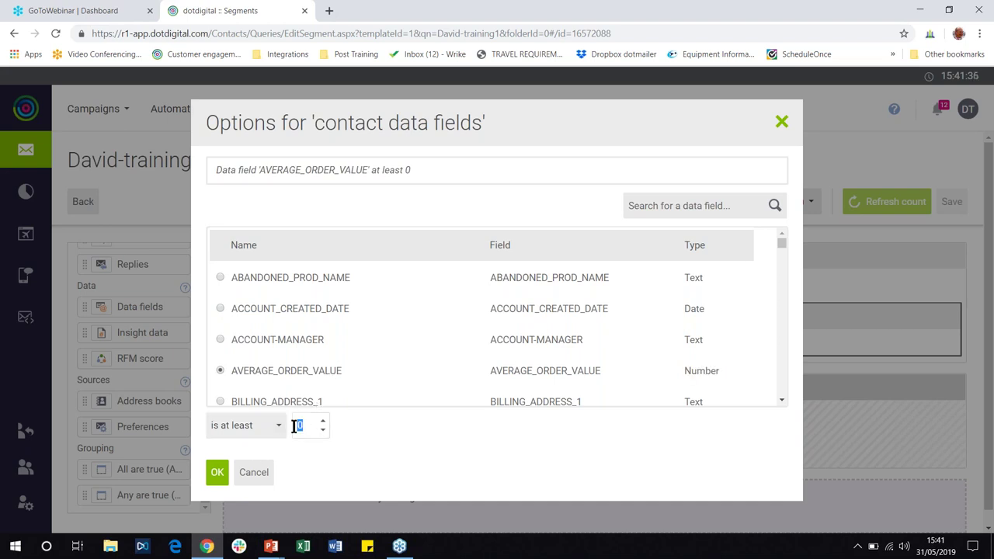
pyautogui.write('1000')
pyautogui.click(216, 474)
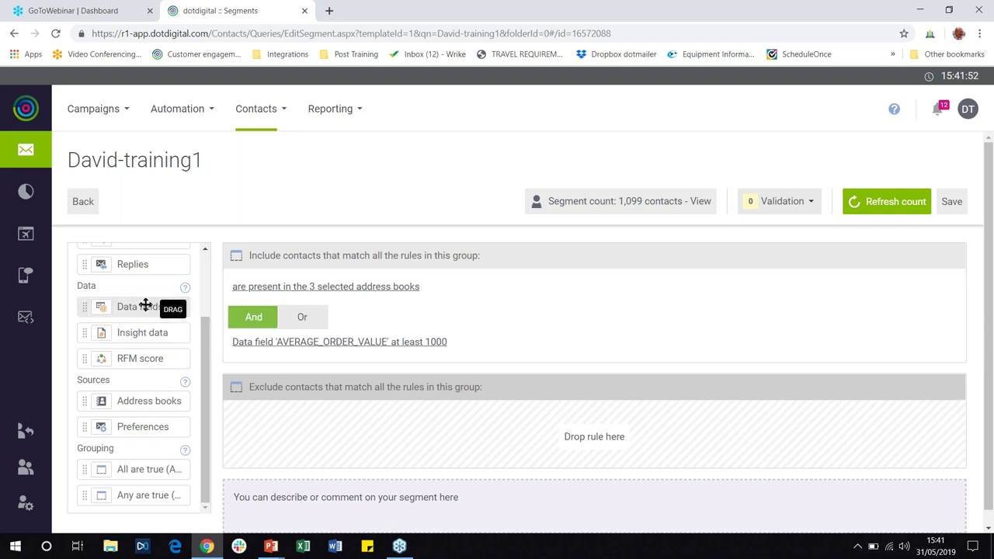
# Add a second Data fields rule below the AVERAGE_ORDER_VALUE rule and switch the connectors between Or and And, ending on And.
pyautogui.moveTo(144, 306); pyautogui.dragTo(327, 351)
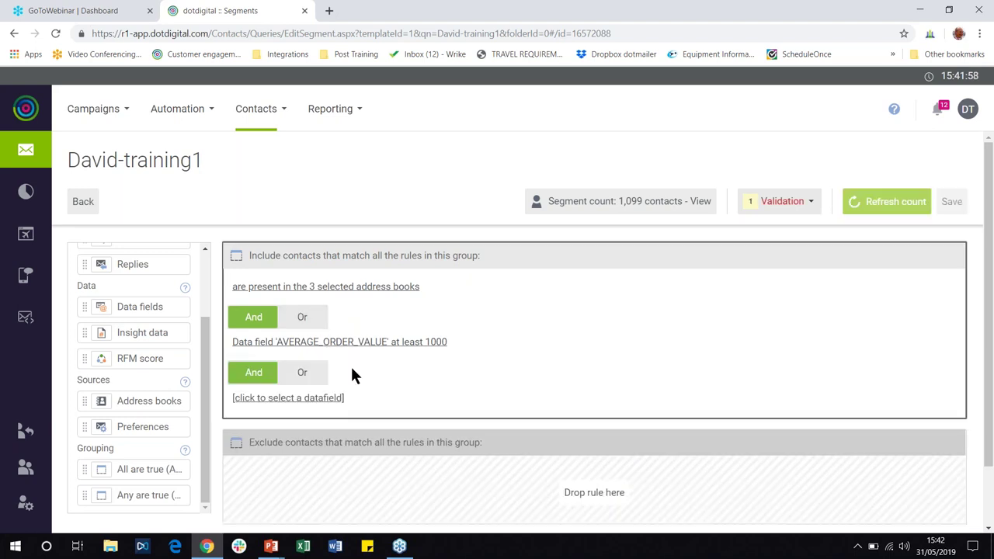
pyautogui.click(324, 375)
pyautogui.click(324, 376)
pyautogui.click(324, 375)
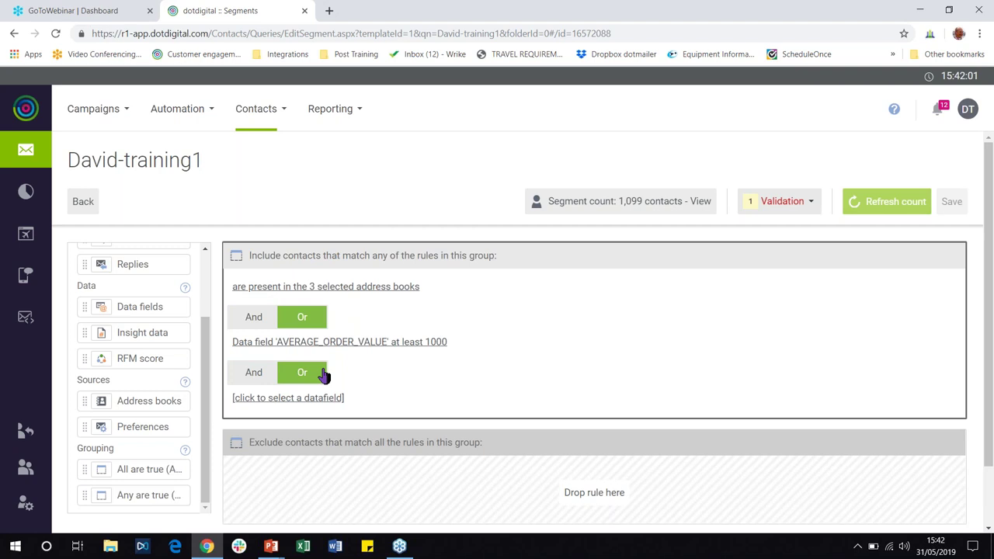
pyautogui.click(324, 375)
pyautogui.click(324, 375)
pyautogui.click(324, 376)
pyautogui.click(324, 375)
pyautogui.click(324, 375)
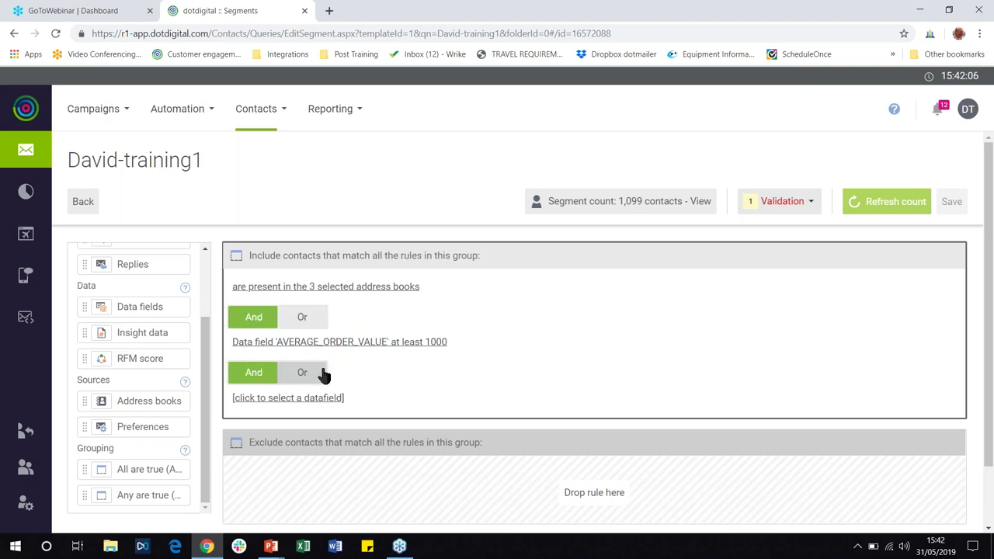
# Open the new Data fields rule's options, select BILLING_CITY and look through the conditions offered for a text field.
pyautogui.click(322, 398)
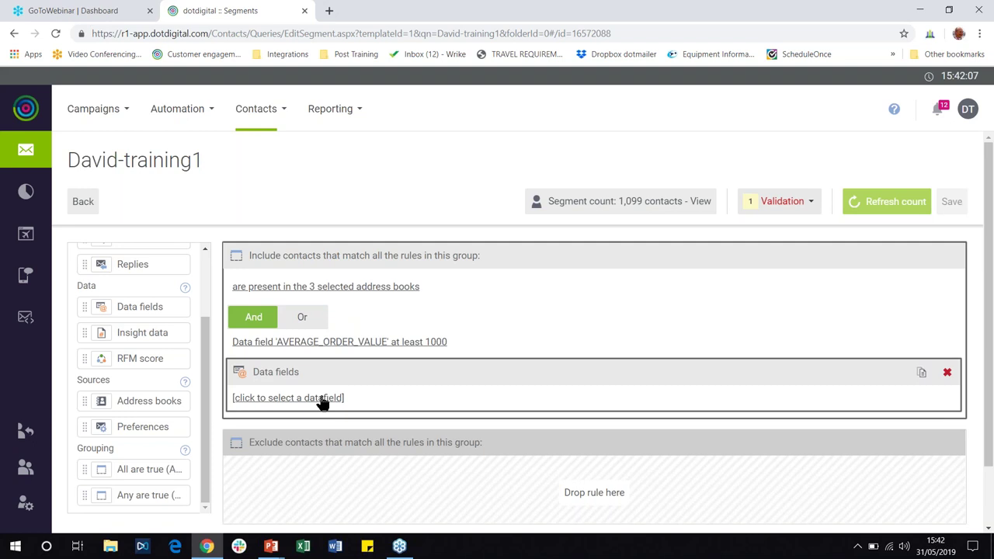
pyautogui.click(323, 399)
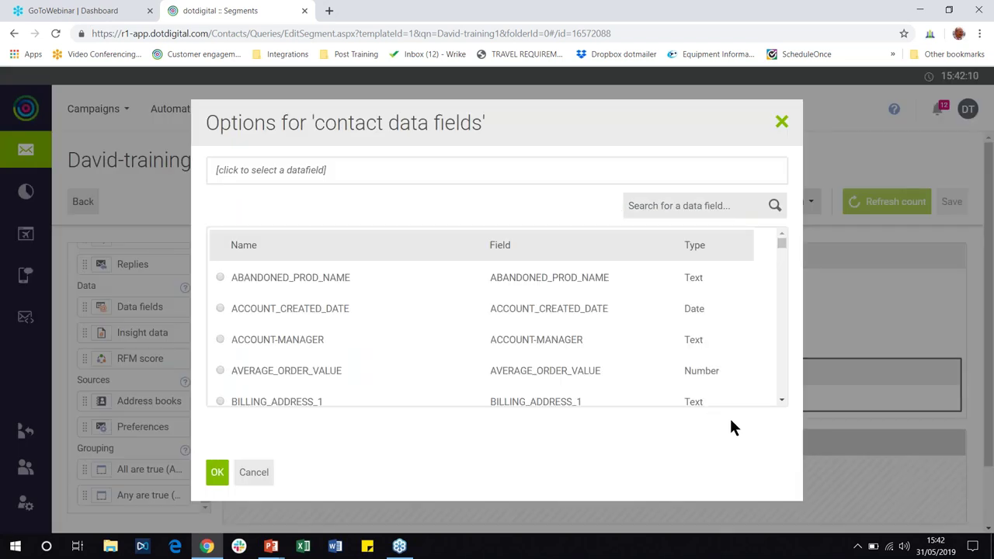
pyautogui.click(782, 401)
pyautogui.click(782, 402)
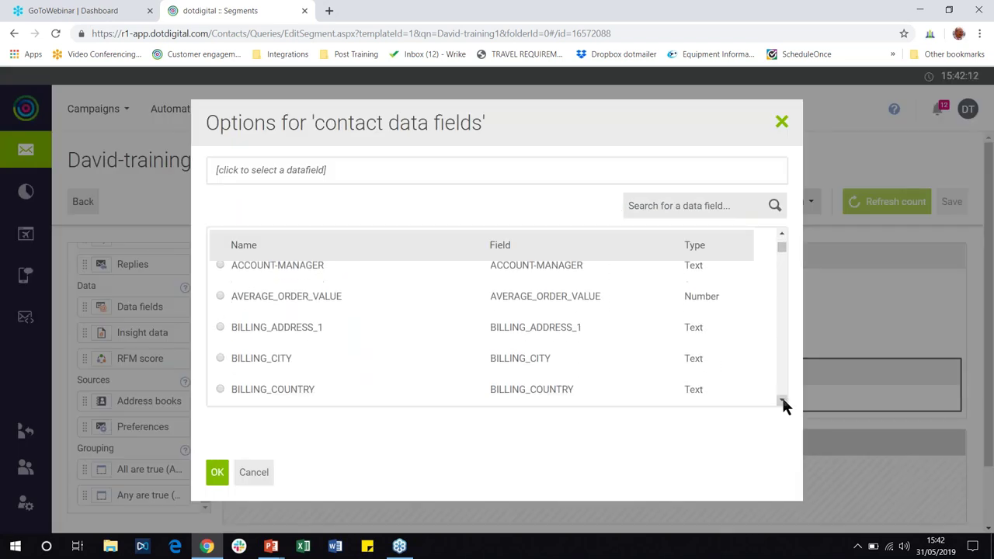
pyautogui.click(275, 357)
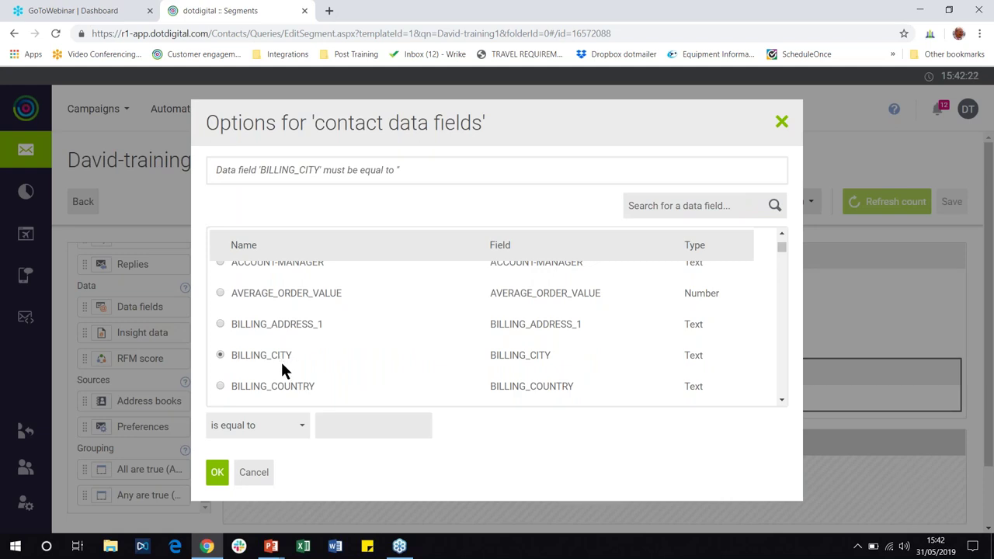
pyautogui.click(282, 426)
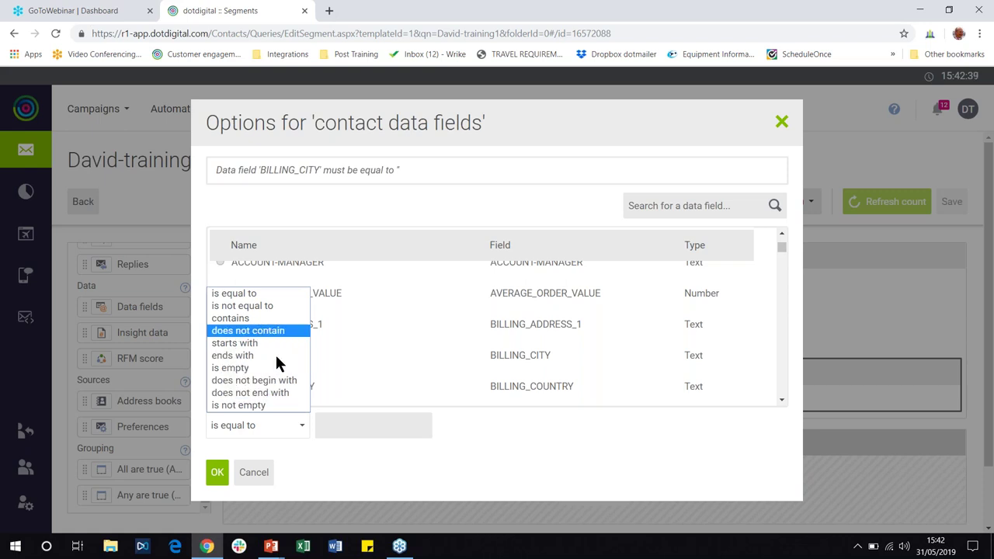
pyautogui.click(501, 431)
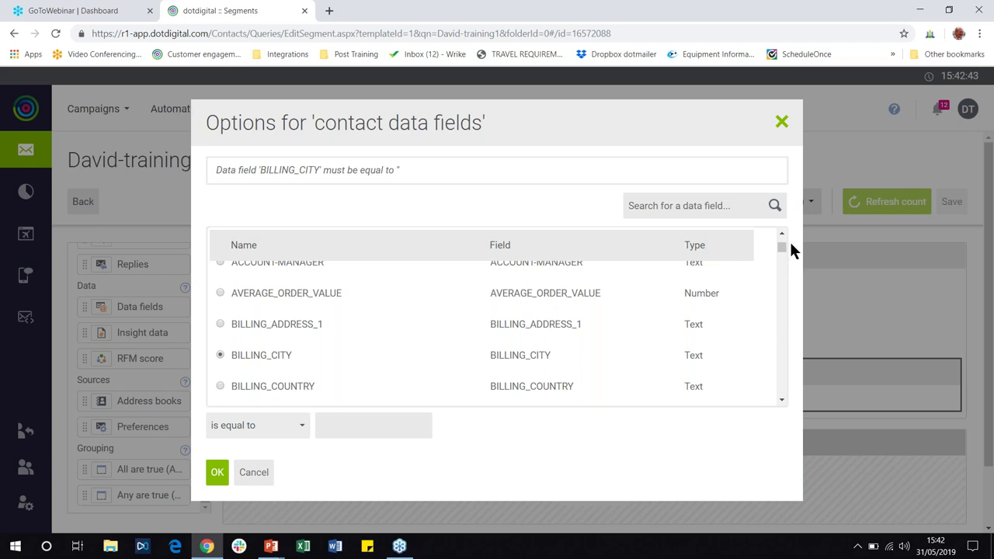
# Select the BIRTHDAY_PROMO data field and look through the conditions offered for a Yes/No field.
pyautogui.scroll(1, 781, 246)
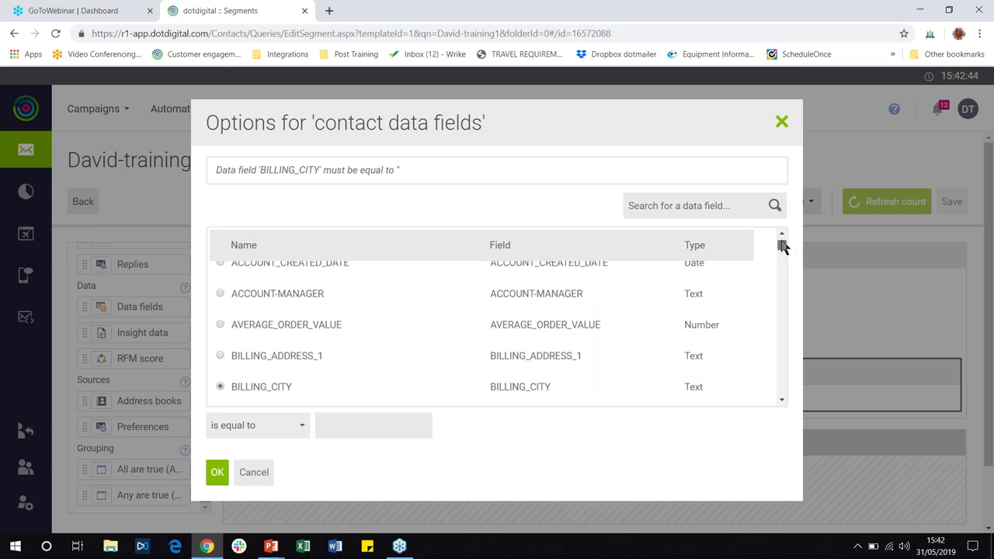
pyautogui.click(782, 401)
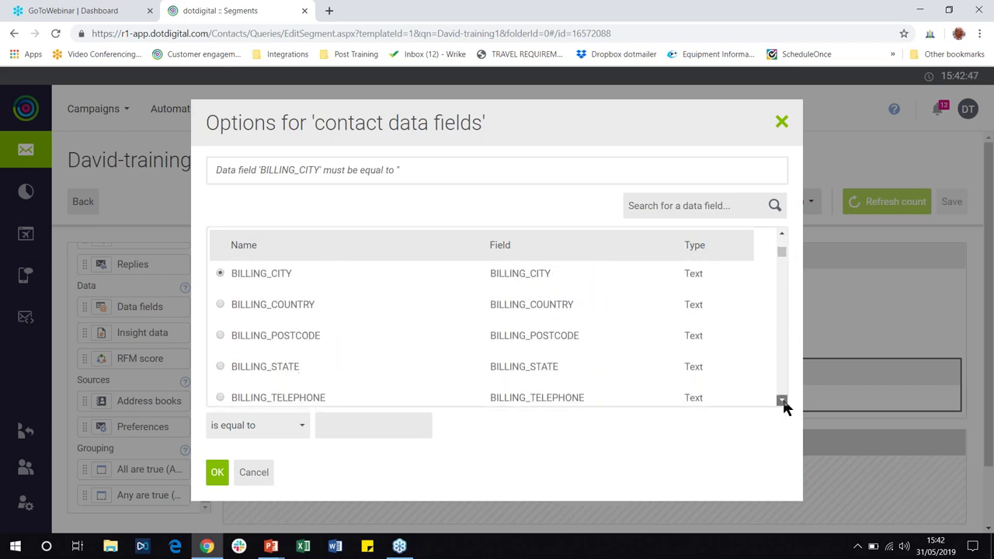
pyautogui.click(782, 400)
pyautogui.click(278, 358)
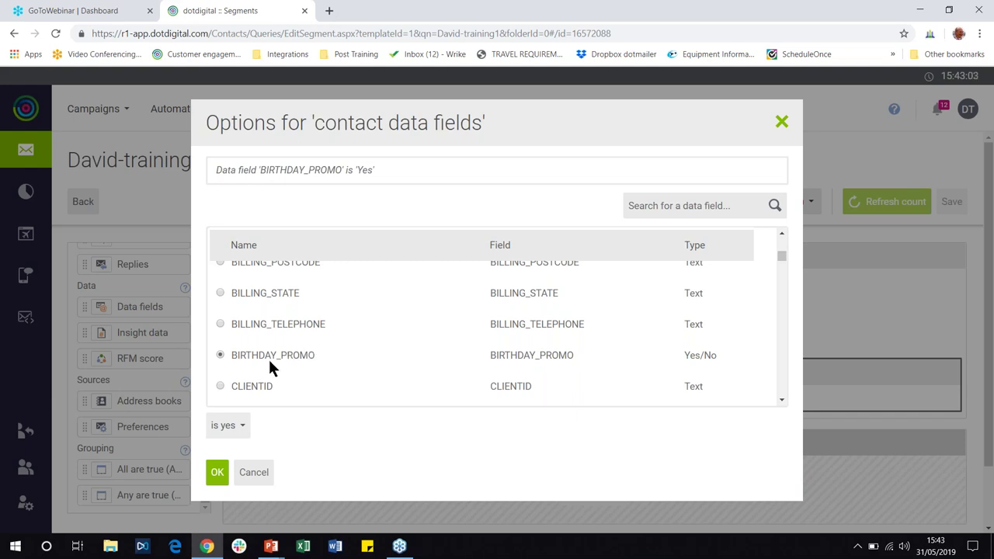
pyautogui.click(241, 427)
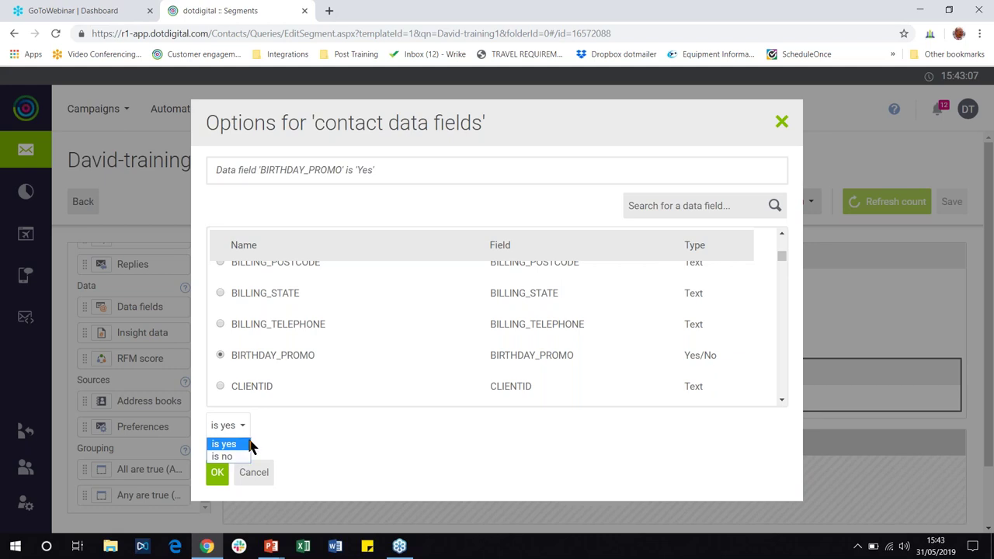
pyautogui.click(336, 430)
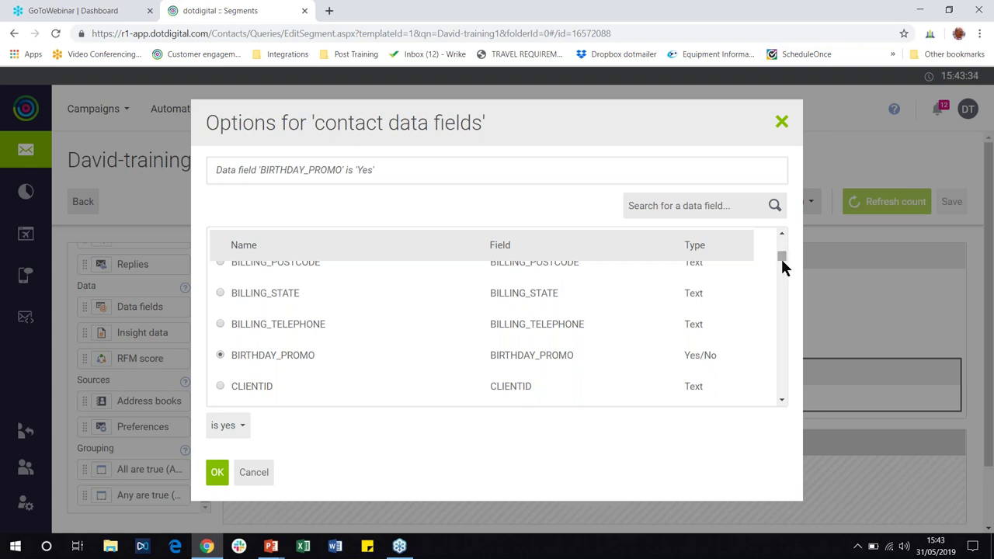
# Search the data fields for "date" and select LAST_ORDER_DATE for the rule.
pyautogui.scroll(-5, 781, 265)
pyautogui.click(708, 207)
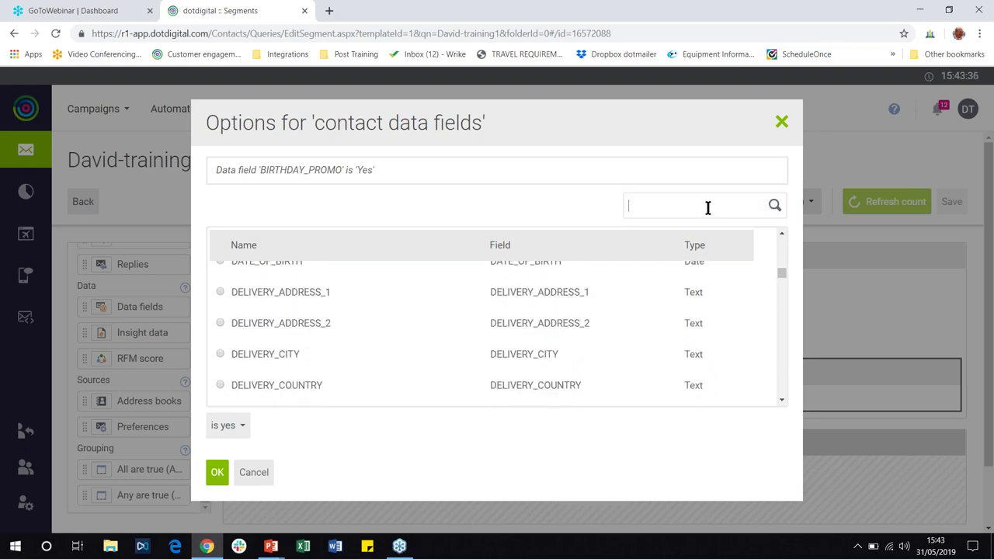
pyautogui.write('date')
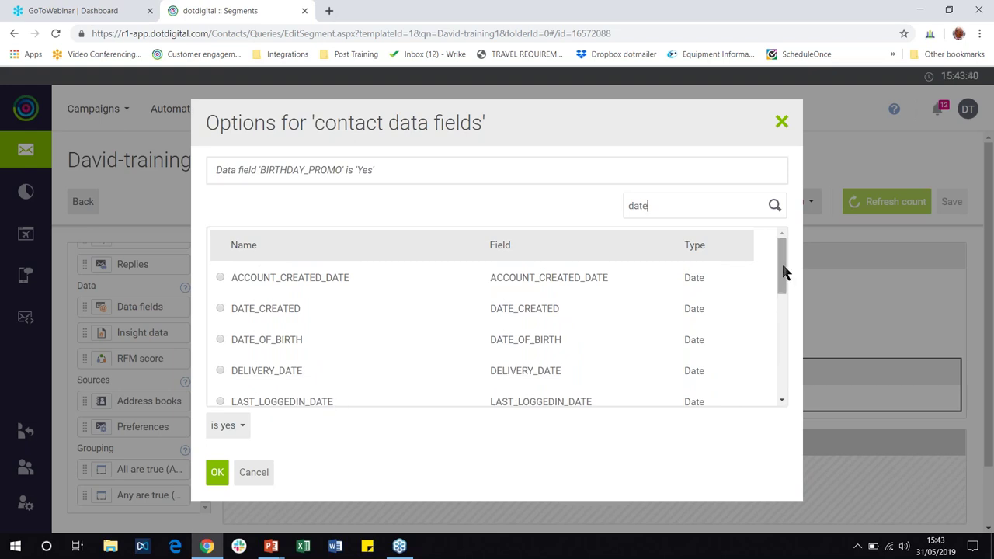
pyautogui.moveTo(782, 271); pyautogui.dragTo(782, 323)
pyautogui.click(255, 298)
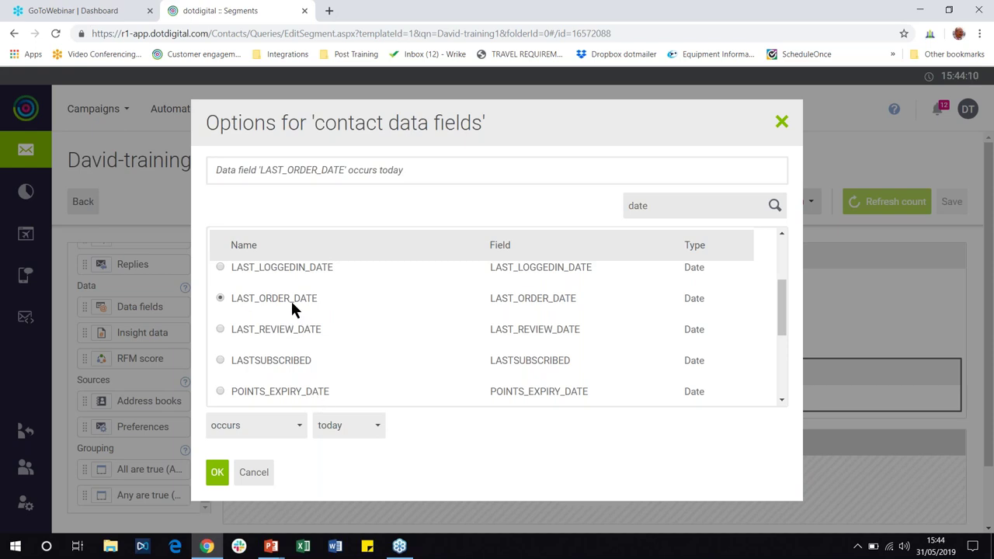
# Set the LAST_ORDER_DATE condition to occurs more than 90 days ago and apply it to the rule.
pyautogui.click(286, 425)
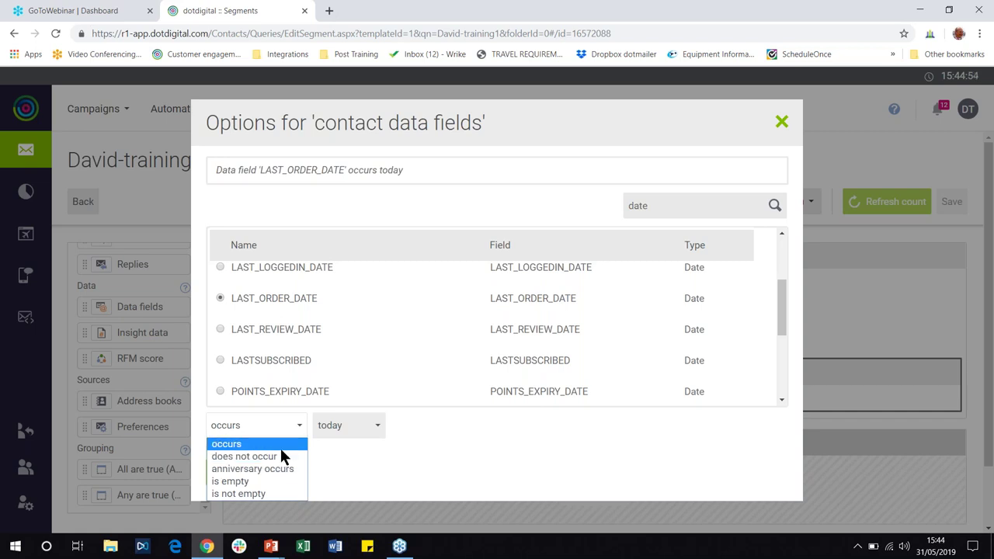
pyautogui.click(269, 446)
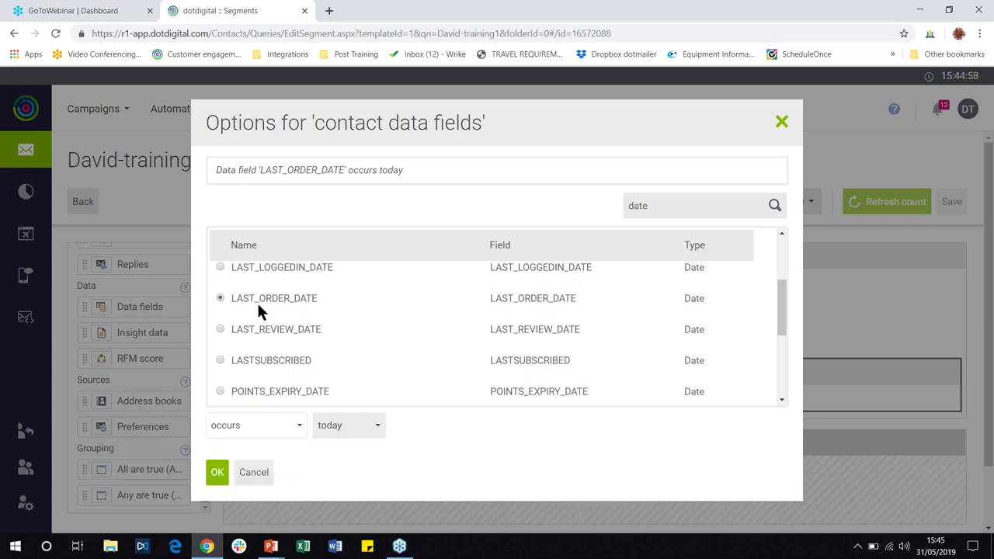
pyautogui.click(334, 425)
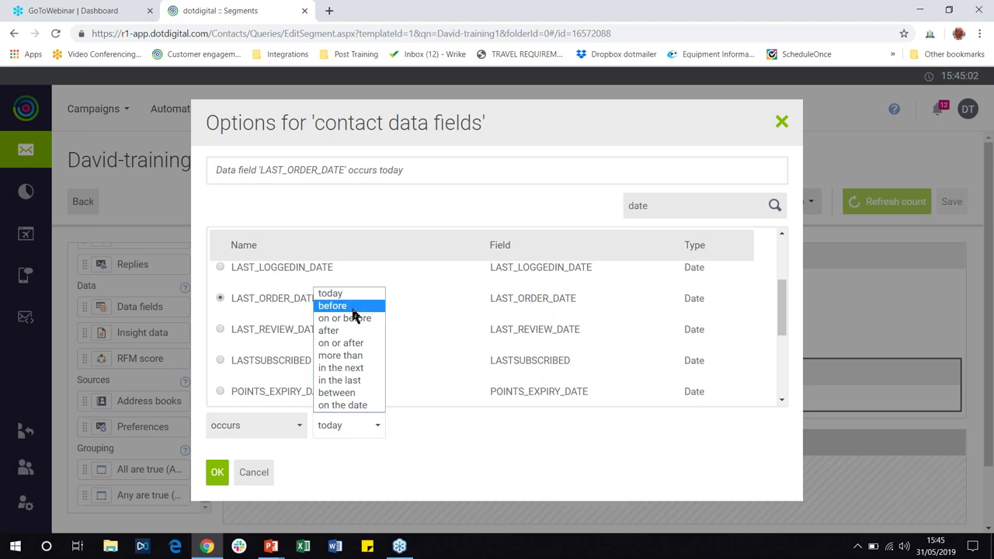
pyautogui.click(346, 364)
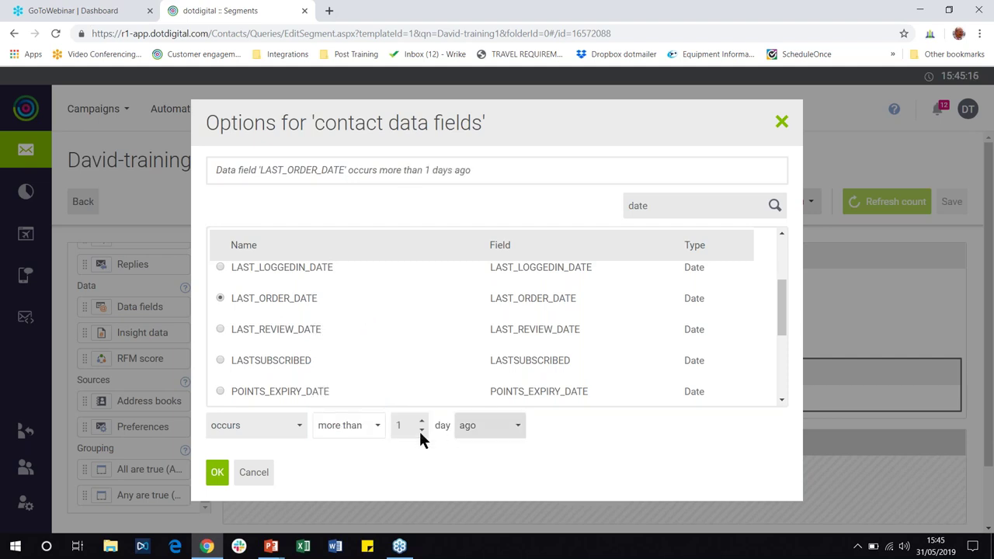
pyautogui.write('90')
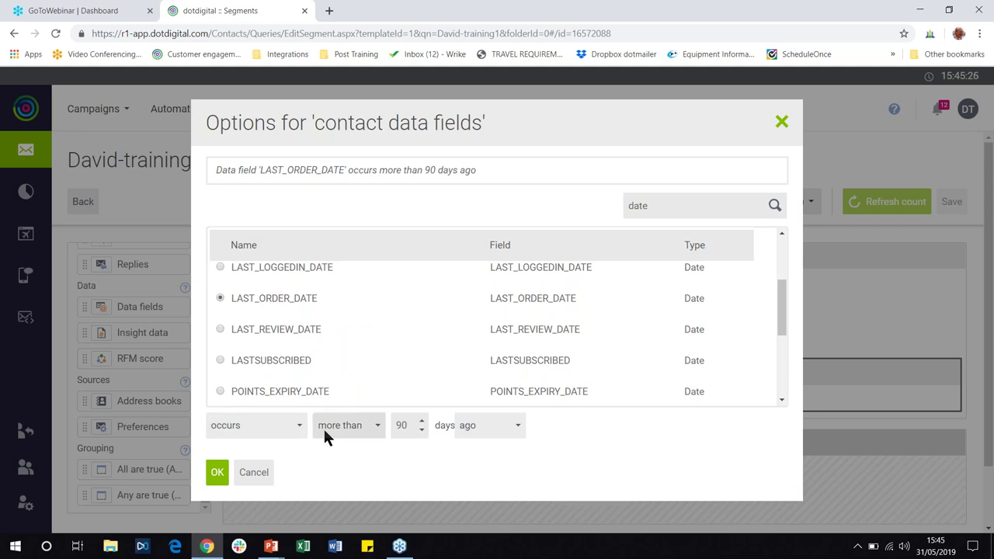
pyautogui.click(490, 417)
pyautogui.click(490, 417)
pyautogui.click(216, 473)
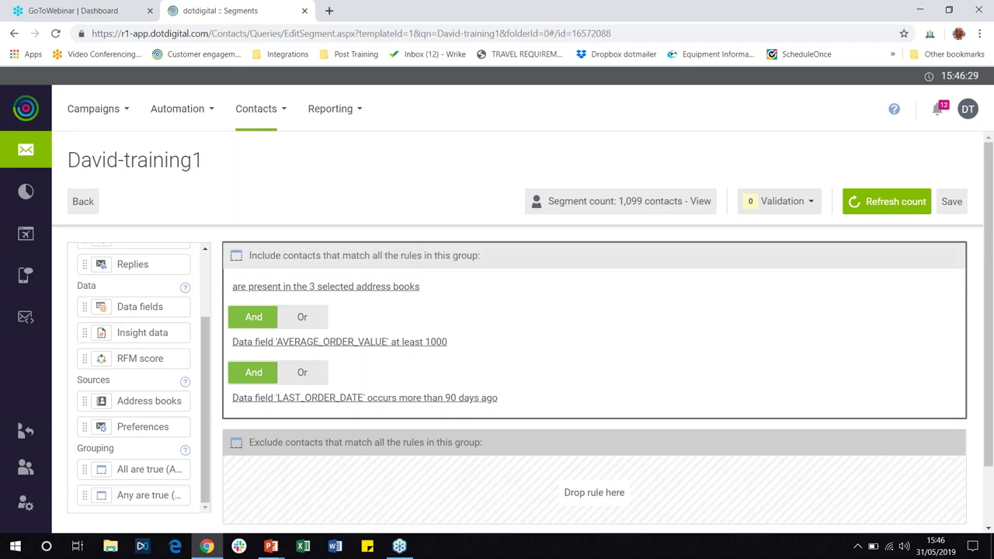
# Add an Insight data rule below the LAST_ORDER_DATE rule in the include group and open its options.
pyautogui.moveTo(122, 308); pyautogui.dragTo(330, 412)
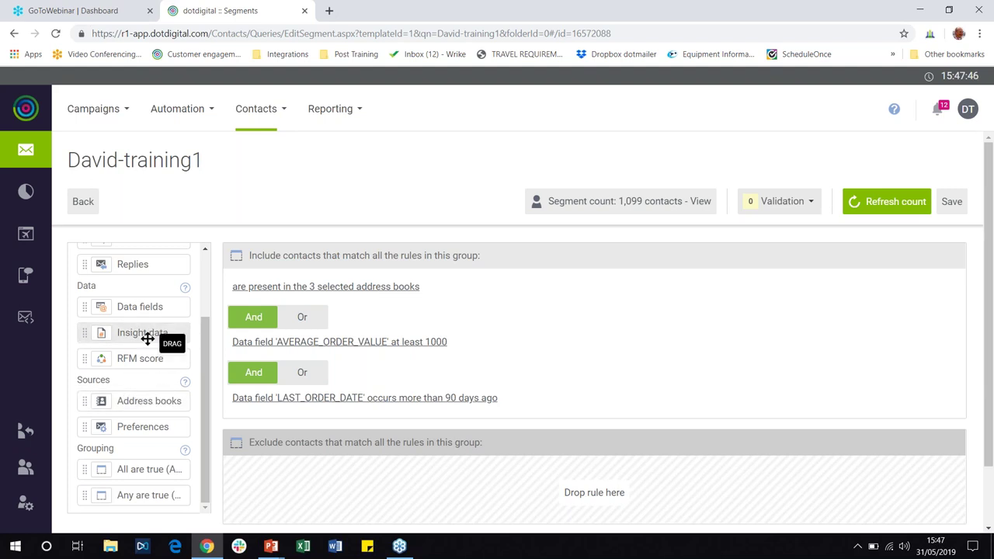
pyautogui.moveTo(135, 333); pyautogui.dragTo(251, 413)
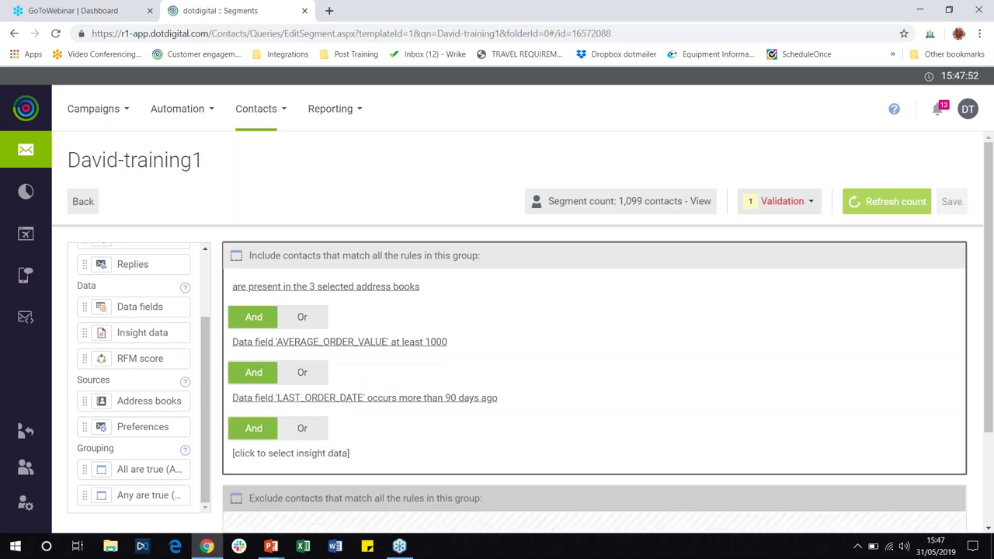
pyautogui.click(285, 456)
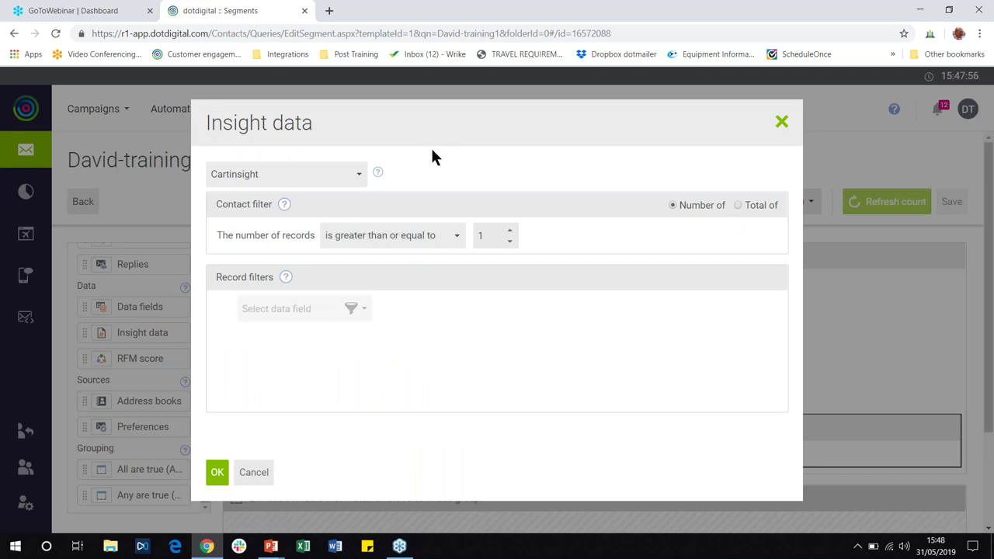
# Base the insight data rule on Orders and look through the comparison options for the number of records.
pyautogui.click(353, 180)
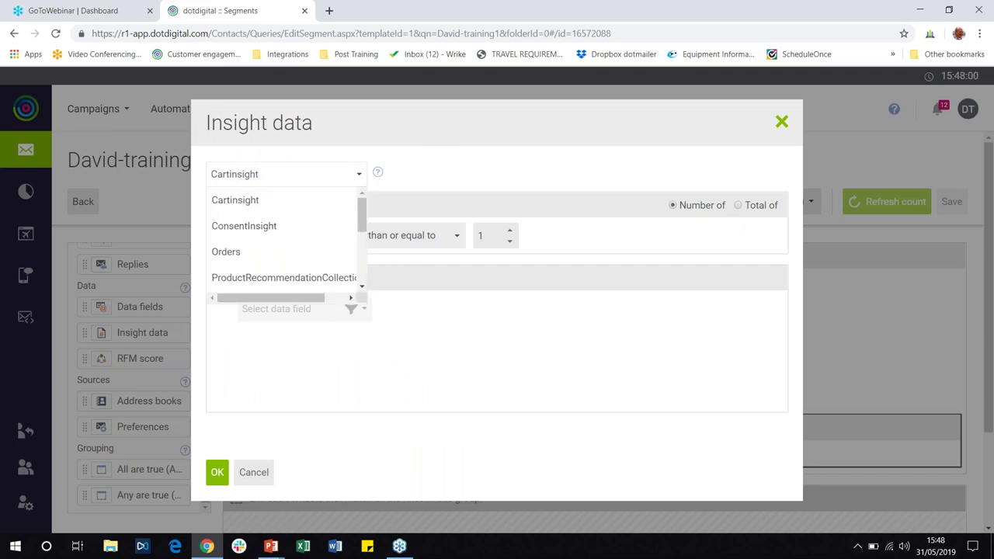
pyautogui.click(258, 253)
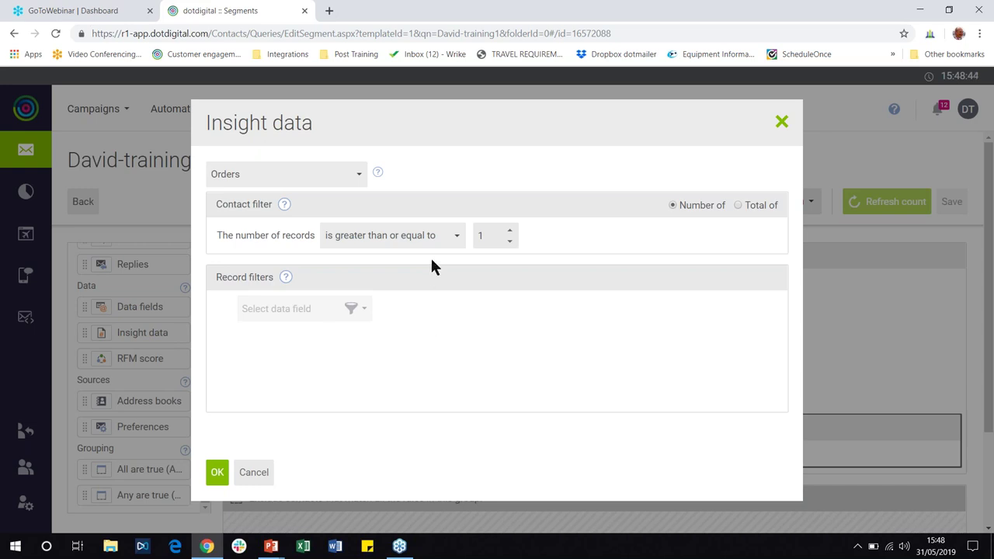
pyautogui.click(449, 237)
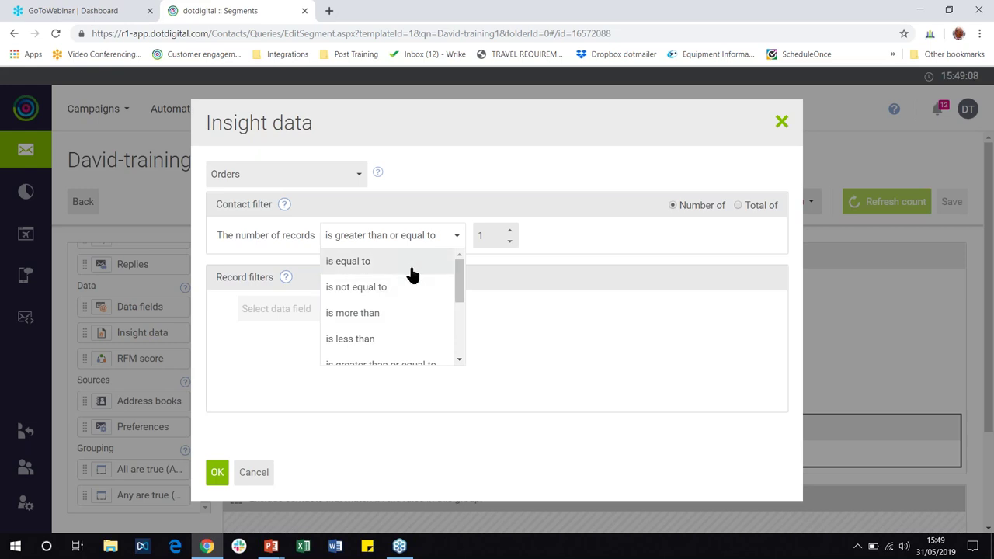
pyautogui.click(600, 241)
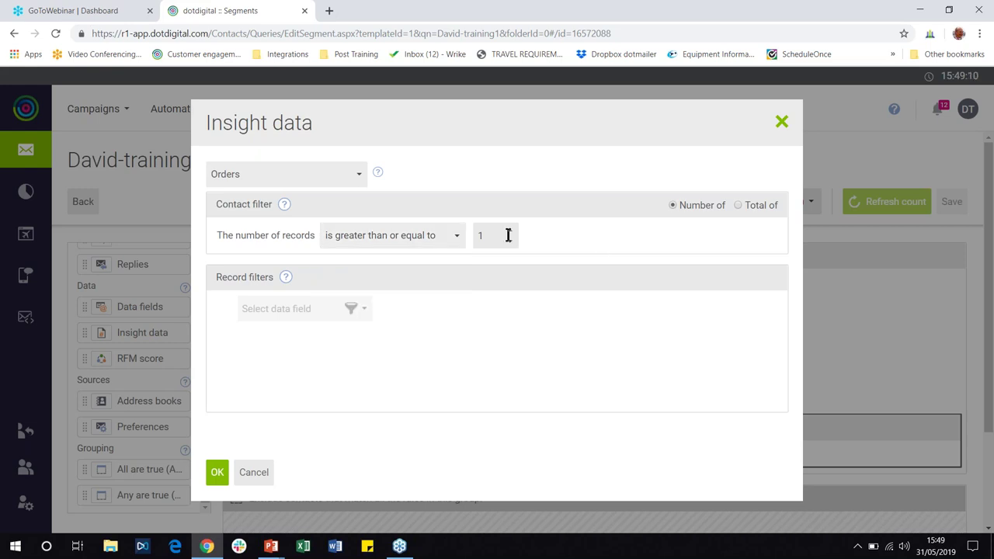
pyautogui.click(508, 236)
# Browse the order data fields and add a record filter on products > sku.
pyautogui.click(364, 311)
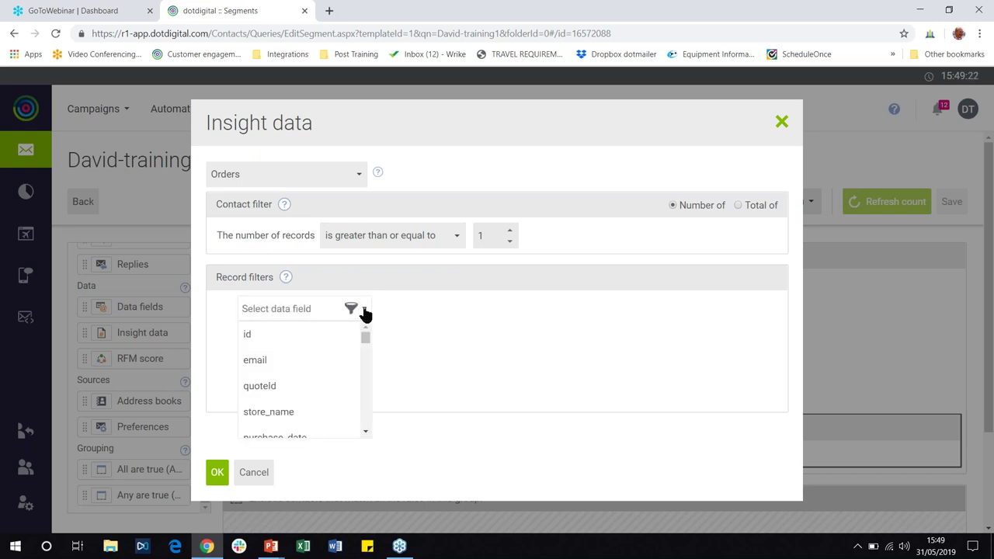
pyautogui.scroll(-2, 367, 340)
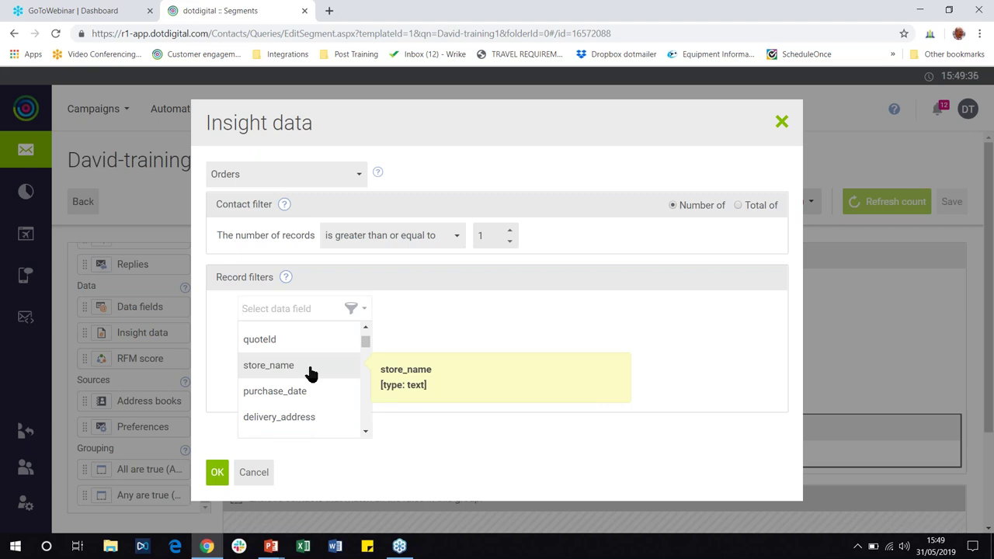
pyautogui.click(361, 349)
pyautogui.click(362, 316)
pyautogui.moveTo(366, 332); pyautogui.dragTo(370, 391)
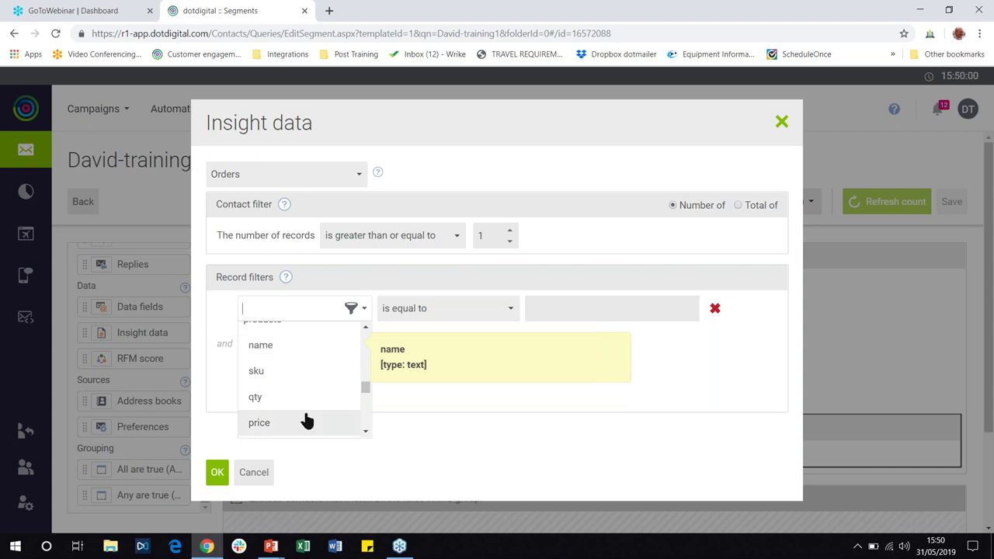
pyautogui.scroll(1, 286, 394)
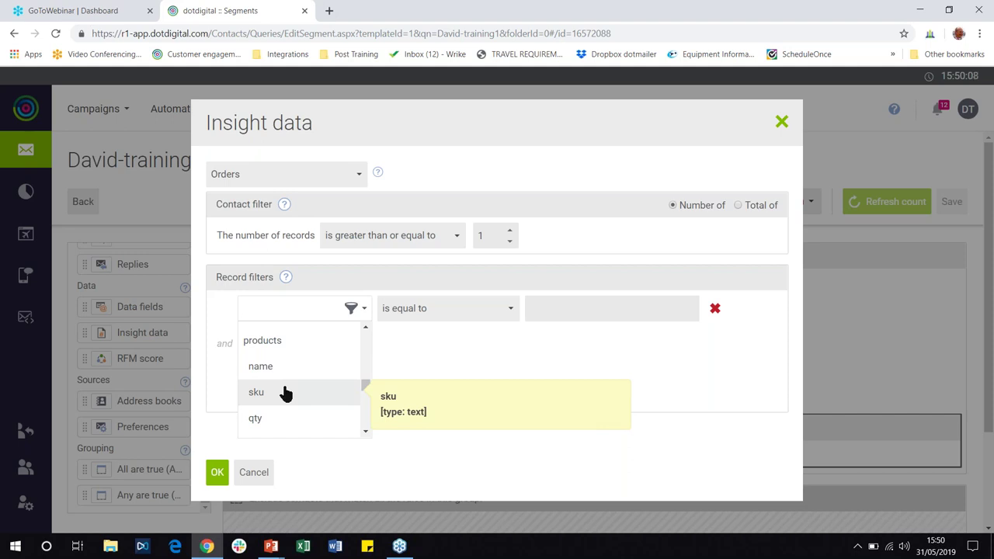
pyautogui.click(257, 396)
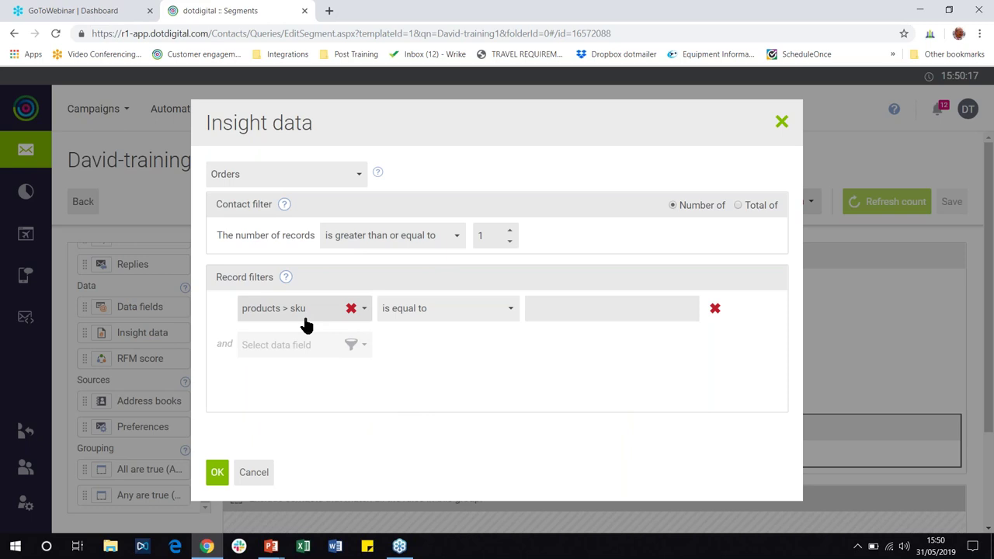
# Set the sku filter's value to 111 and keep its condition at is equal to.
pyautogui.click(552, 307)
pyautogui.write('111')
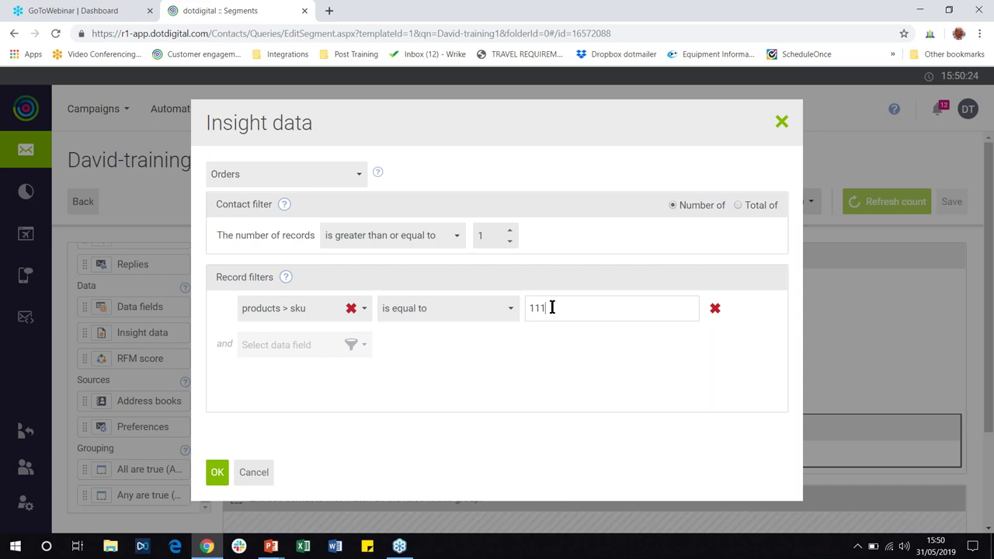
pyautogui.click(501, 309)
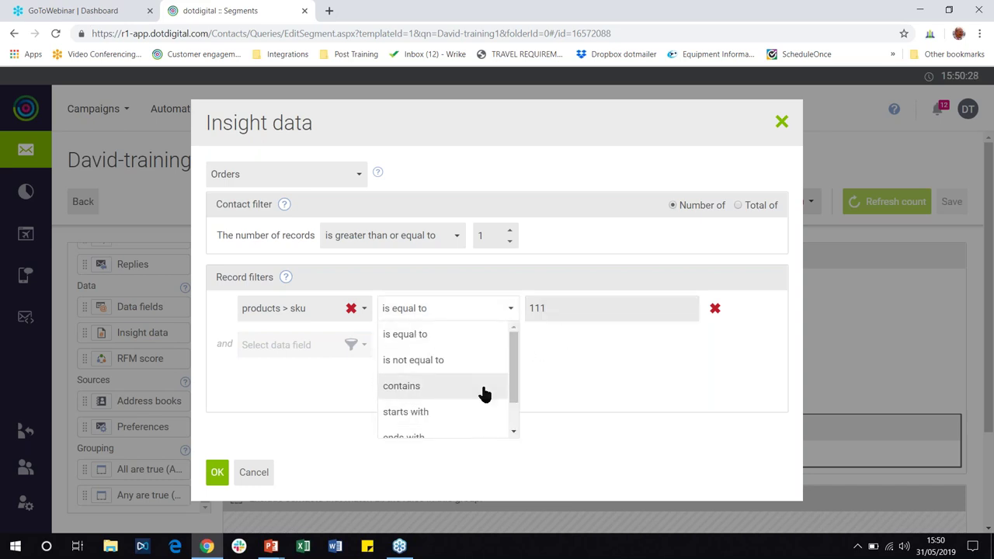
pyautogui.click(461, 329)
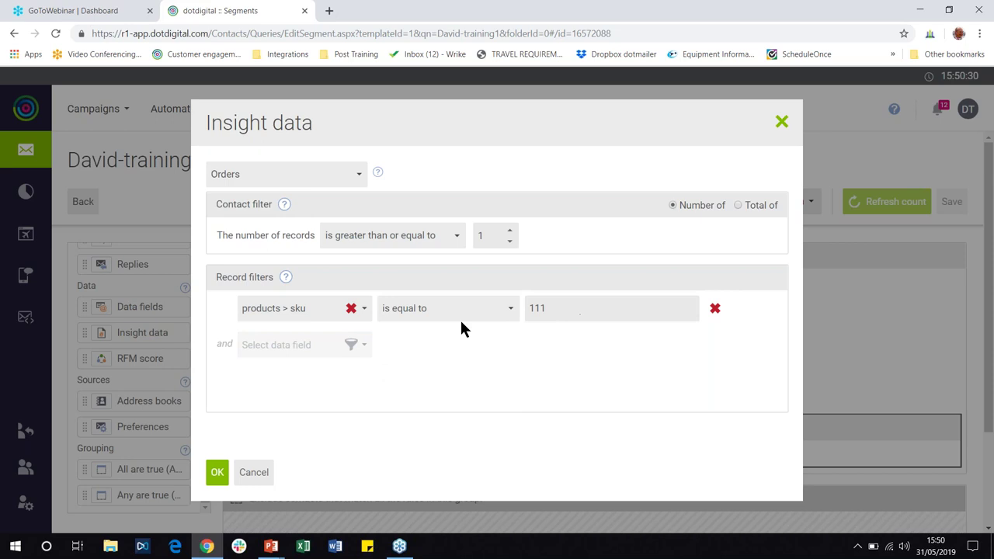
# Try adding 222 after 111 in the sku filter's value, and remove it again.
pyautogui.click(558, 312)
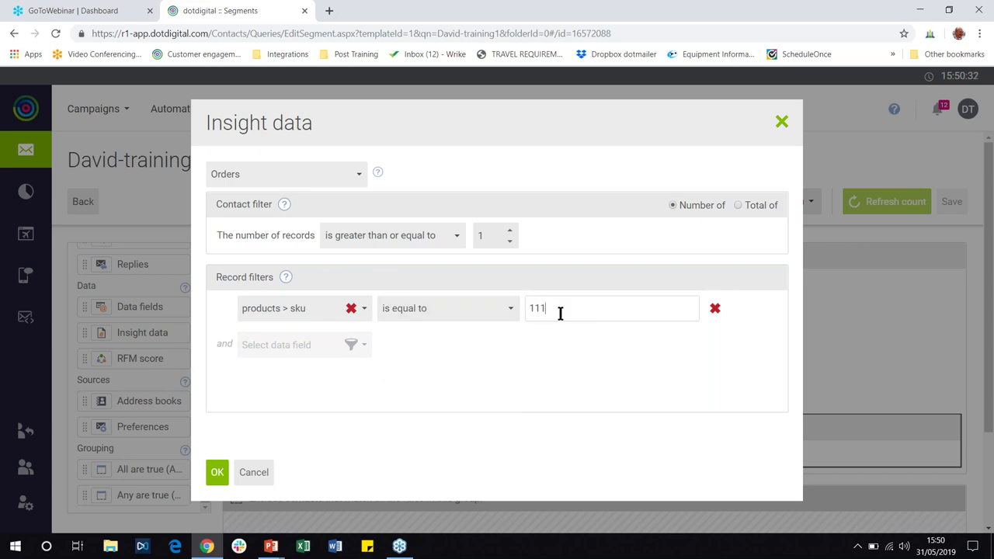
pyautogui.write(', 222')
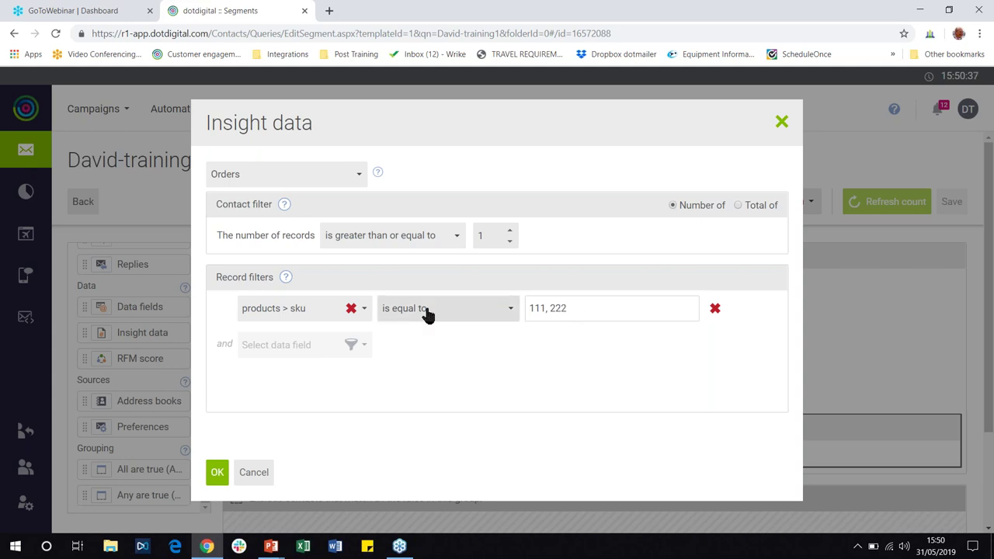
pyautogui.moveTo(582, 310); pyautogui.dragTo(550, 309)
pyautogui.tripleClick(579, 308)
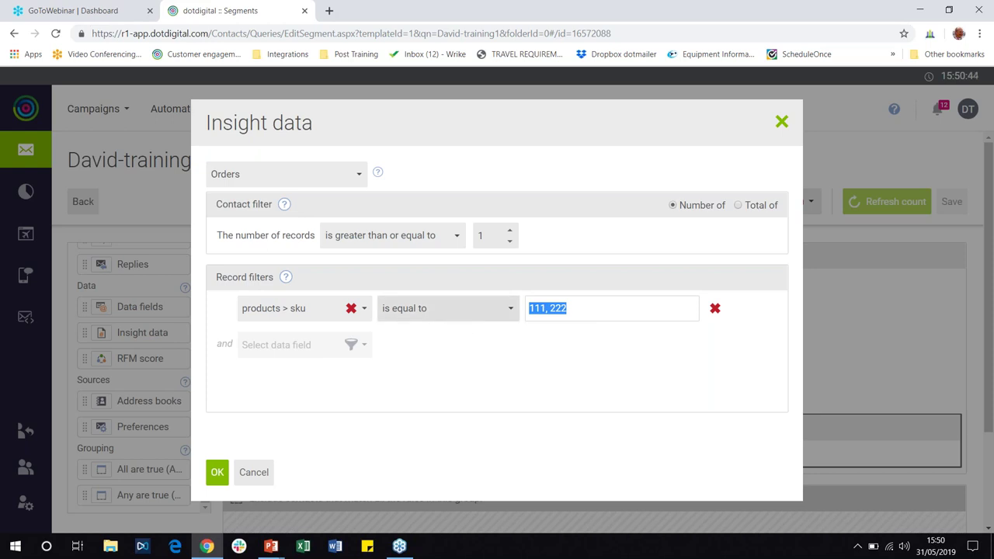
pyautogui.click(568, 308)
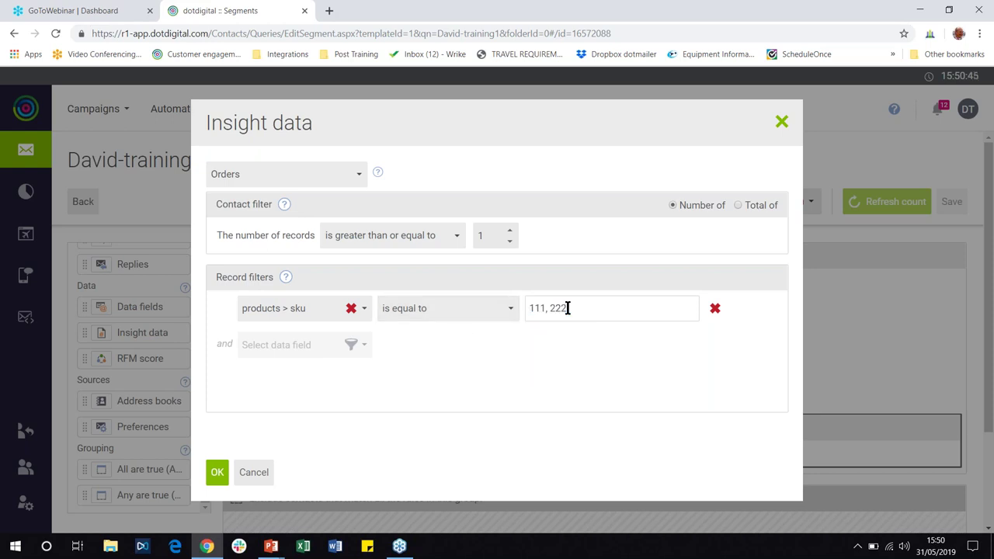
pyautogui.moveTo(569, 309); pyautogui.dragTo(546, 308)
pyautogui.press('BackSpace')
pyautogui.click(479, 315)
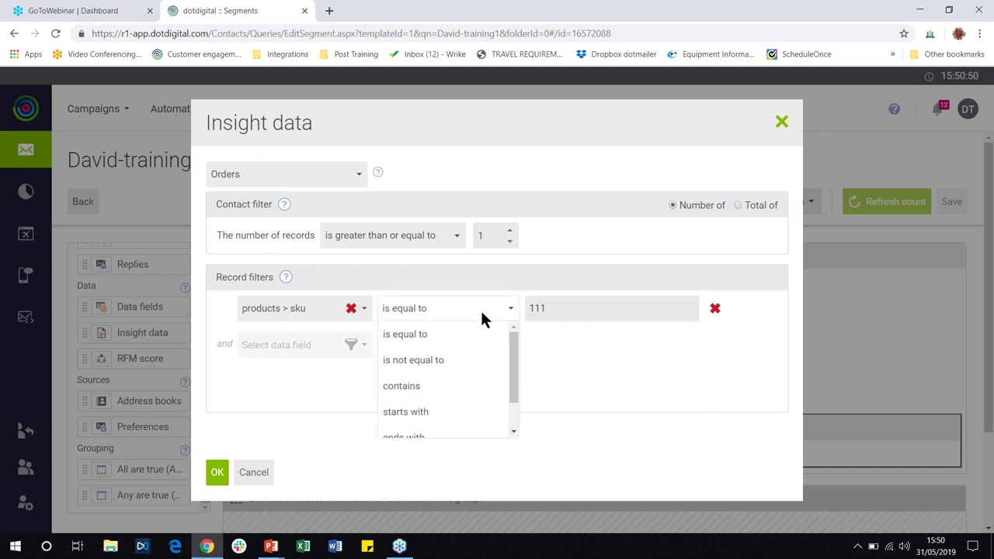
pyautogui.click(571, 377)
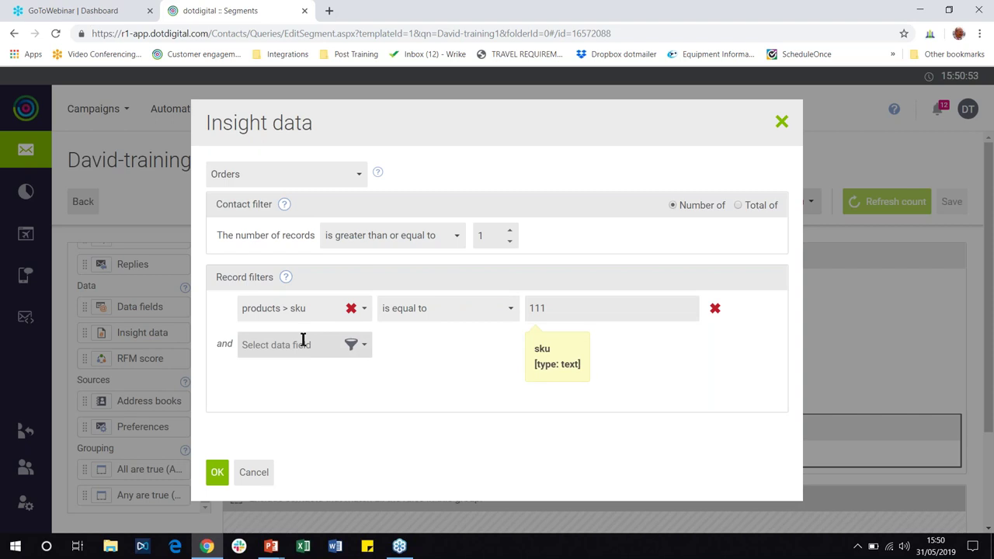
# Change the sku filter's condition to is not equal to.
pyautogui.click(456, 313)
pyautogui.click(448, 359)
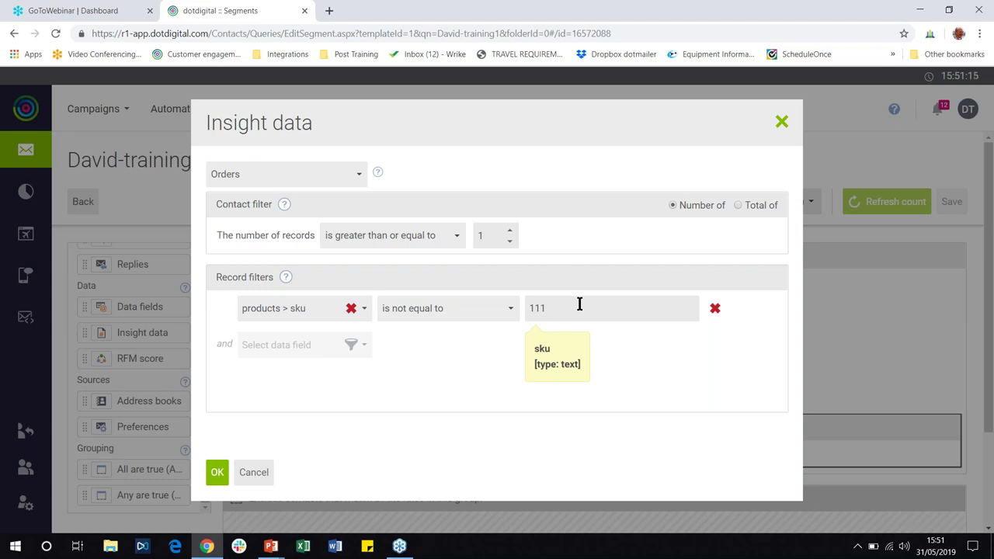
pyautogui.click(474, 378)
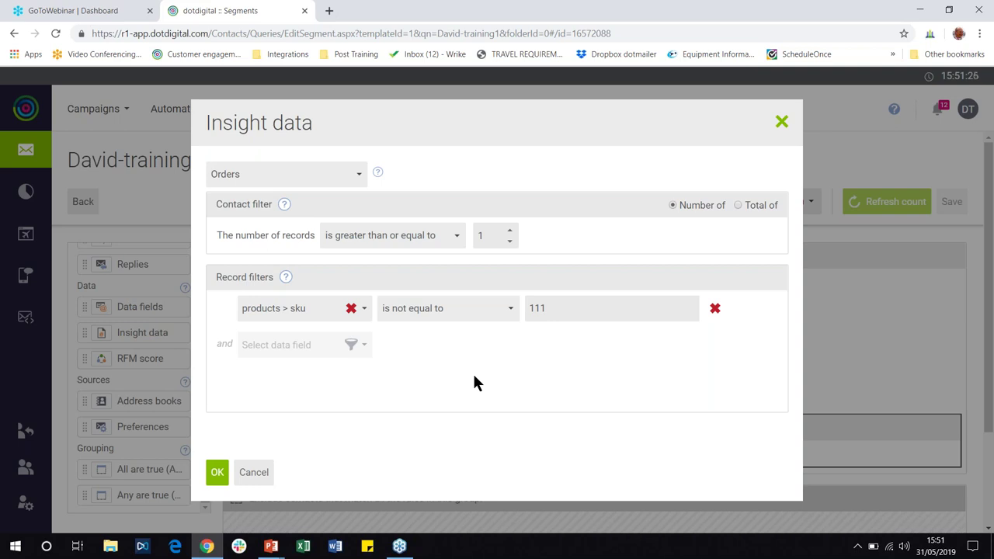
# Set the sku filter's condition to is one of and add 222, 333 and 444 on separate lines below 111.
pyautogui.click(479, 315)
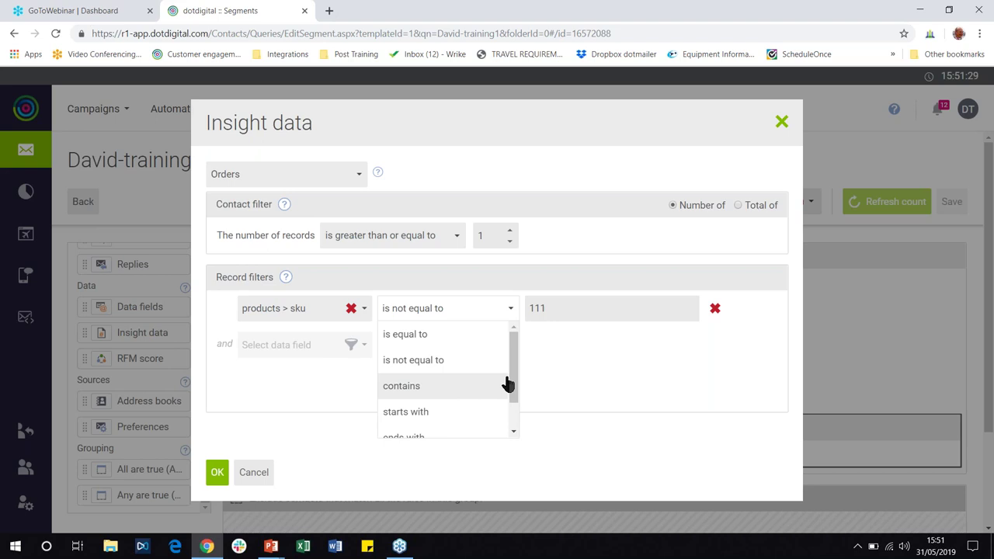
pyautogui.moveTo(514, 388); pyautogui.dragTo(515, 417)
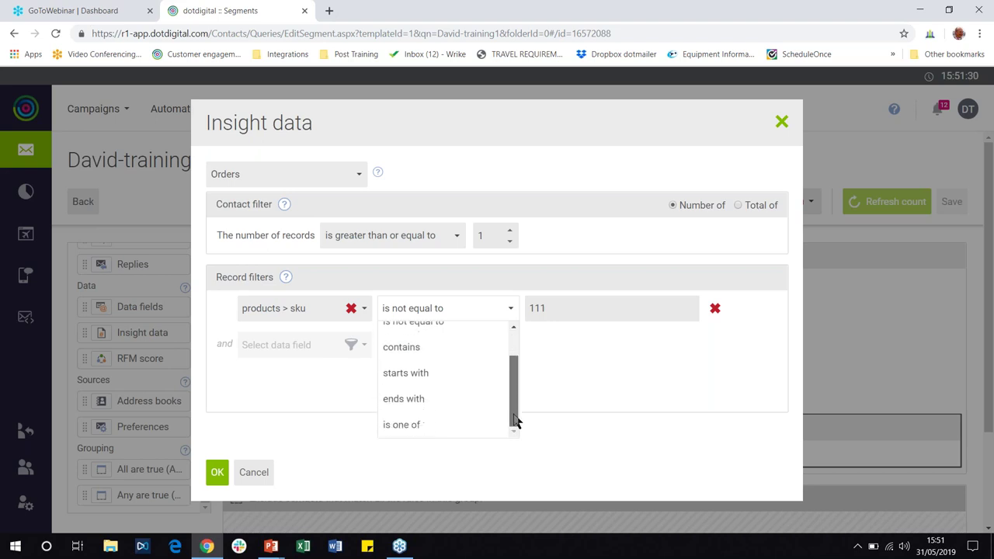
pyautogui.click(432, 427)
pyautogui.click(559, 313)
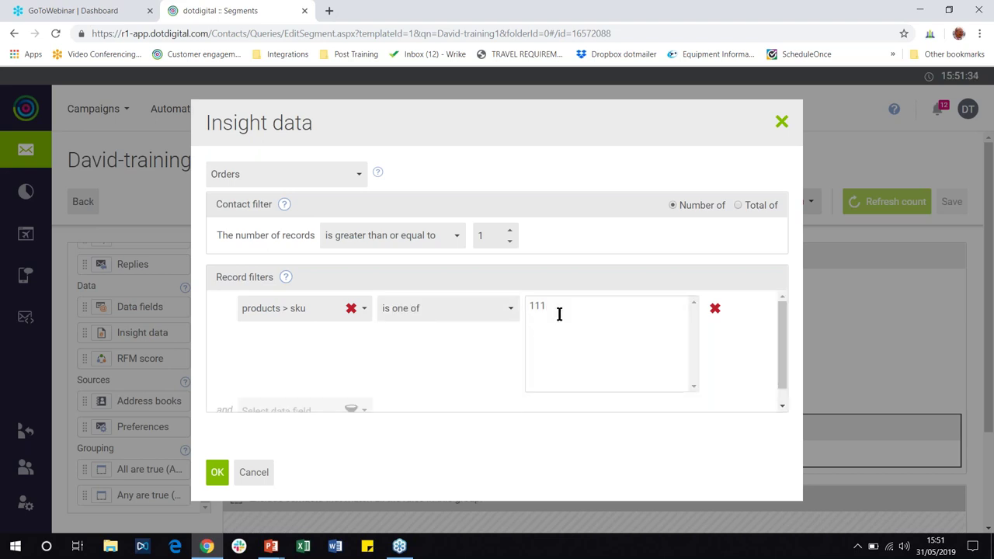
pyautogui.write('222')
pyautogui.press('Return')
pyautogui.write('333 ')
pyautogui.write('444')
# Look through the order data fields available for a second record filter, including purchase_date.
pyautogui.moveTo(786, 357); pyautogui.dragTo(784, 393)
pyautogui.click(346, 400)
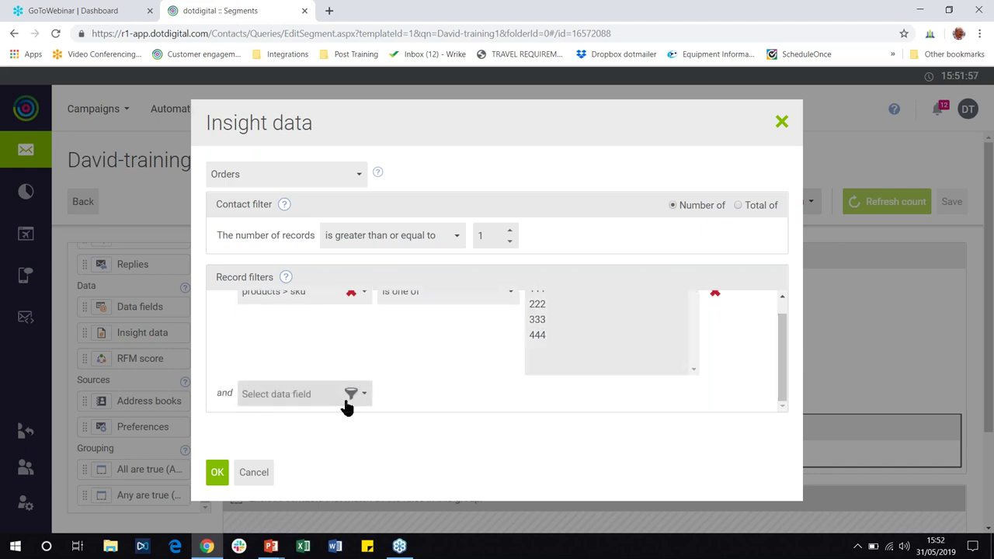
pyautogui.click(348, 394)
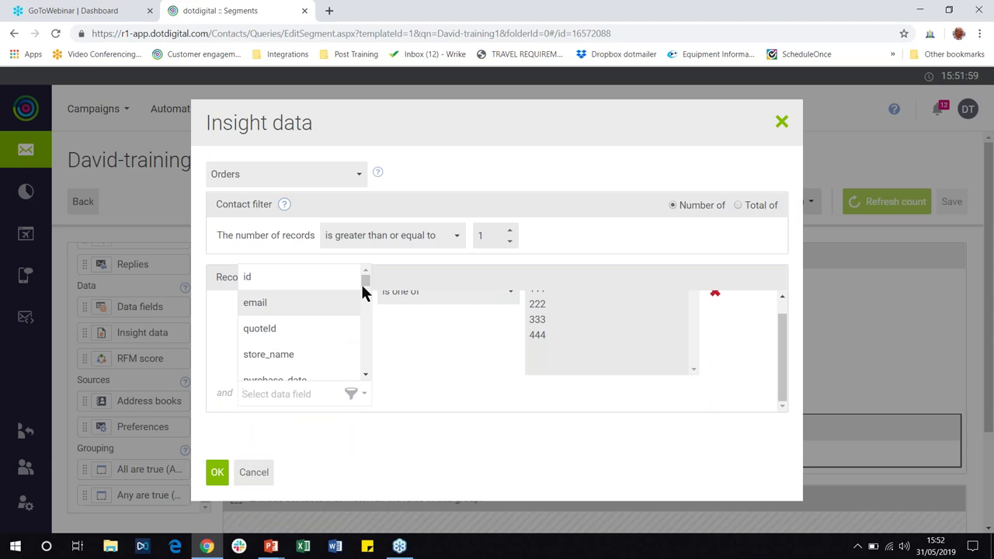
pyautogui.scroll(-2, 364, 286)
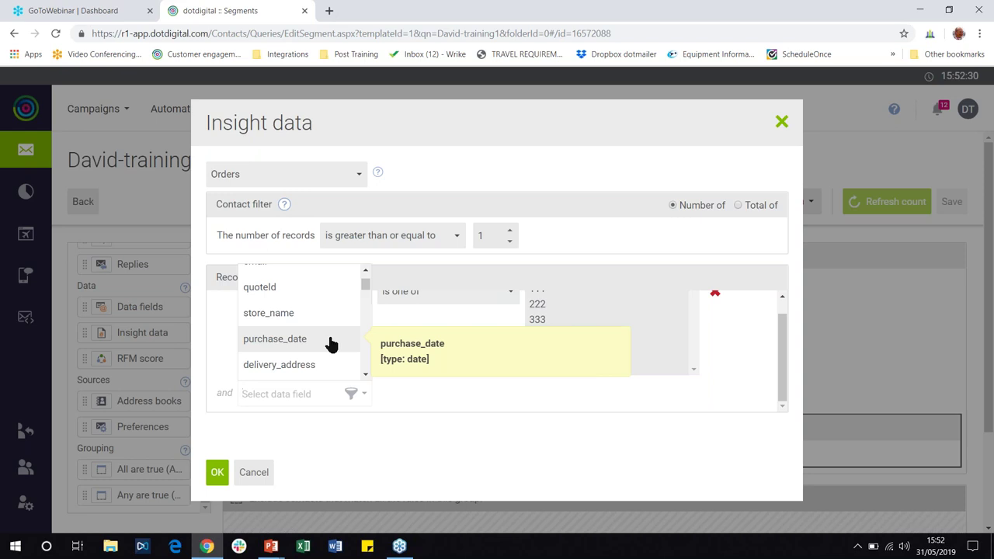
pyautogui.click(472, 403)
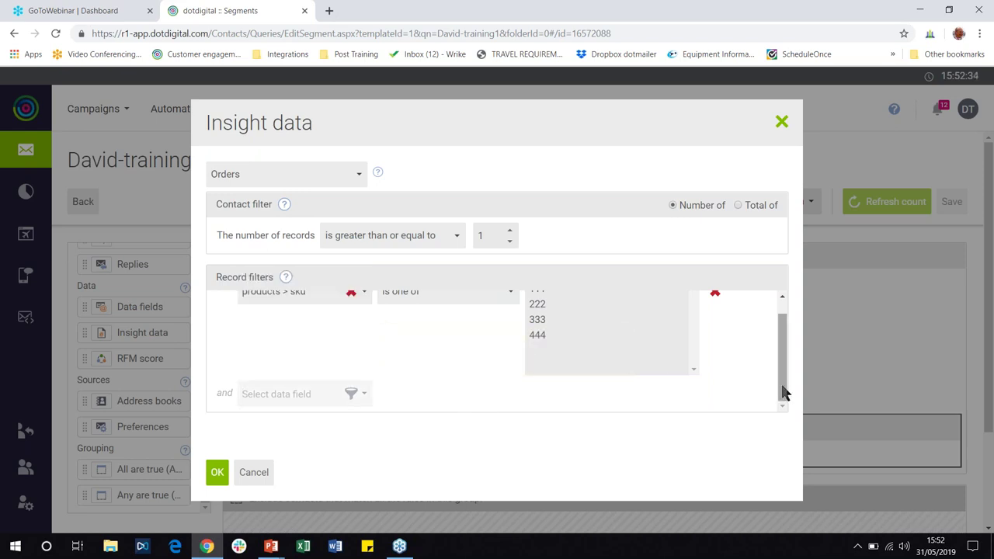
pyautogui.moveTo(782, 395); pyautogui.dragTo(786, 381)
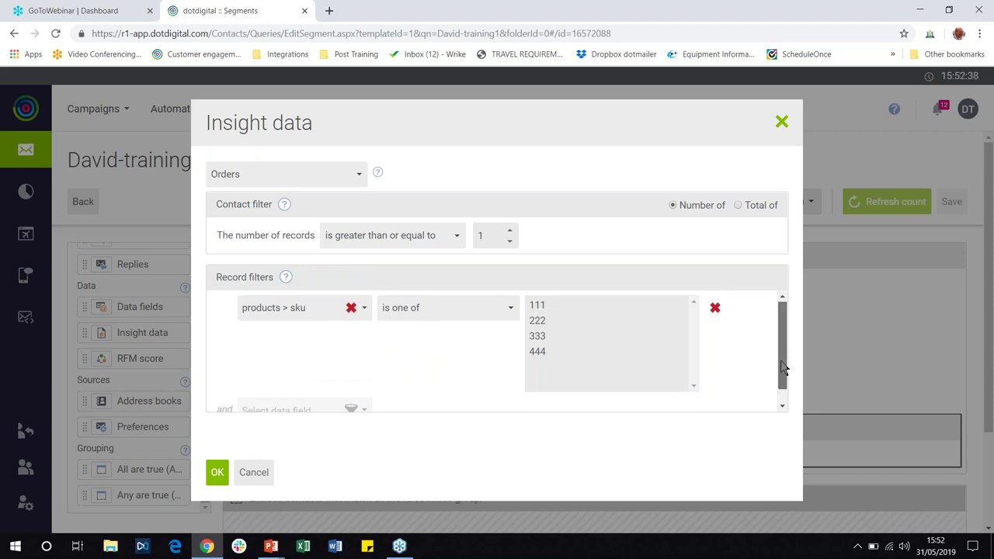
pyautogui.moveTo(783, 374); pyautogui.dragTo(784, 386)
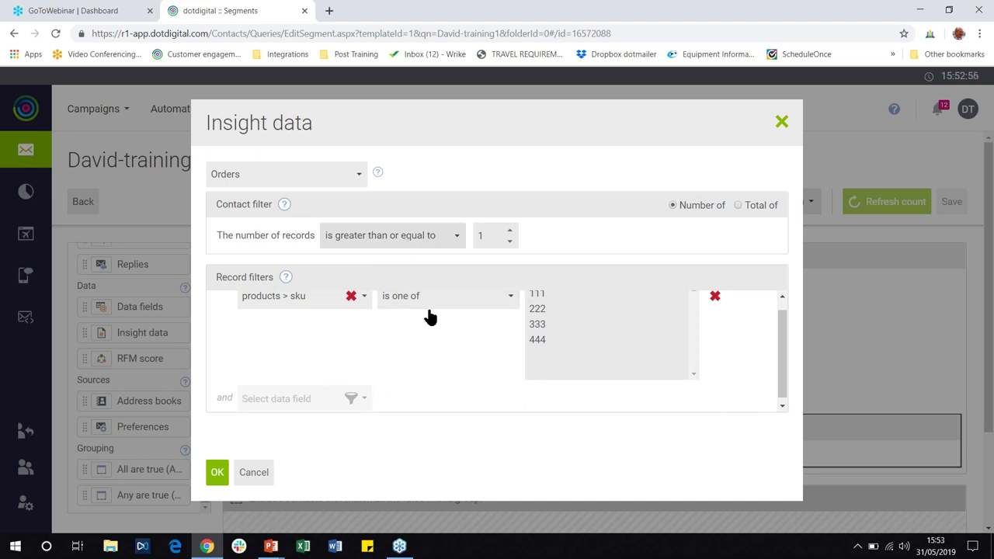
# Add a second record filter on purchase_date and set it to occurs in the last 1 day.
pyautogui.click(354, 399)
pyautogui.scroll(-1, 365, 293)
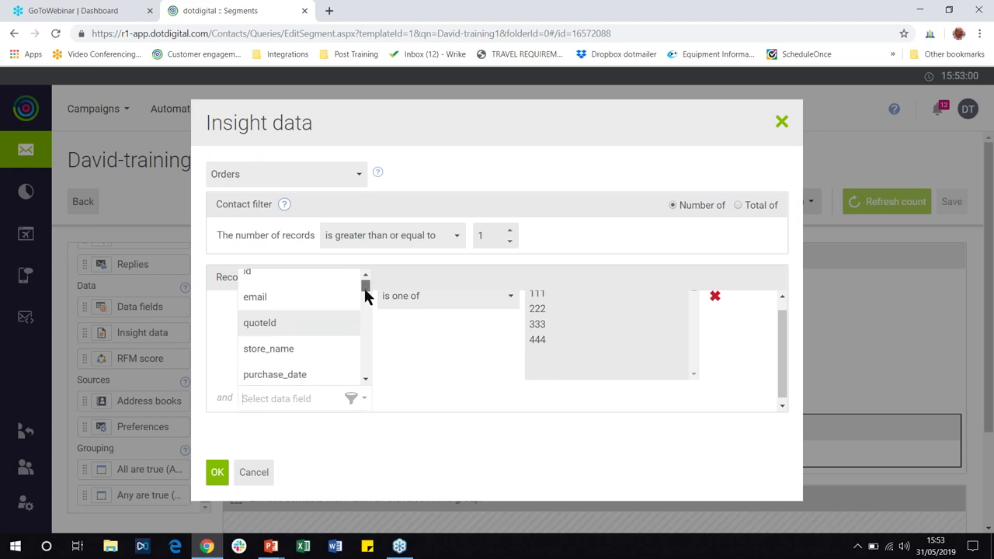
pyautogui.click(302, 354)
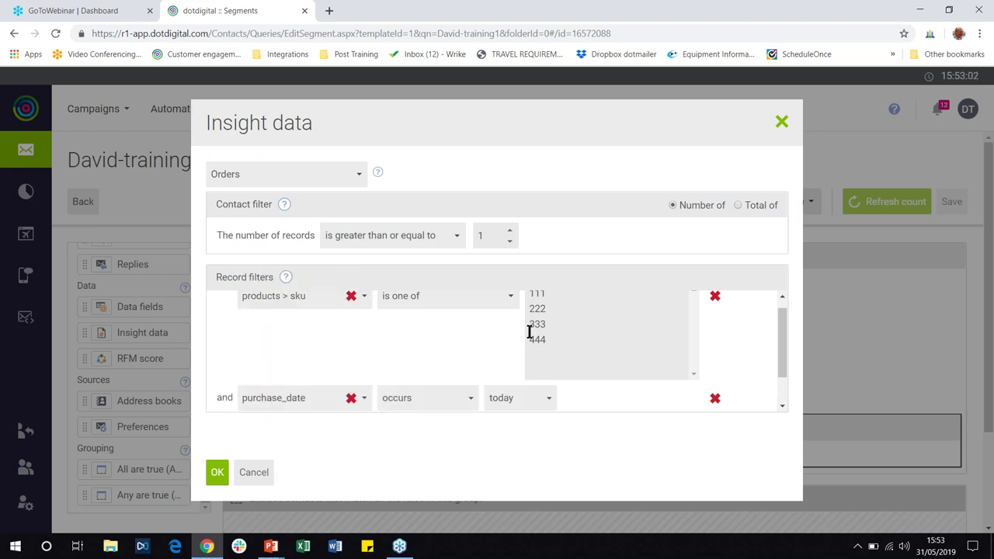
pyautogui.click(406, 398)
pyautogui.click(409, 410)
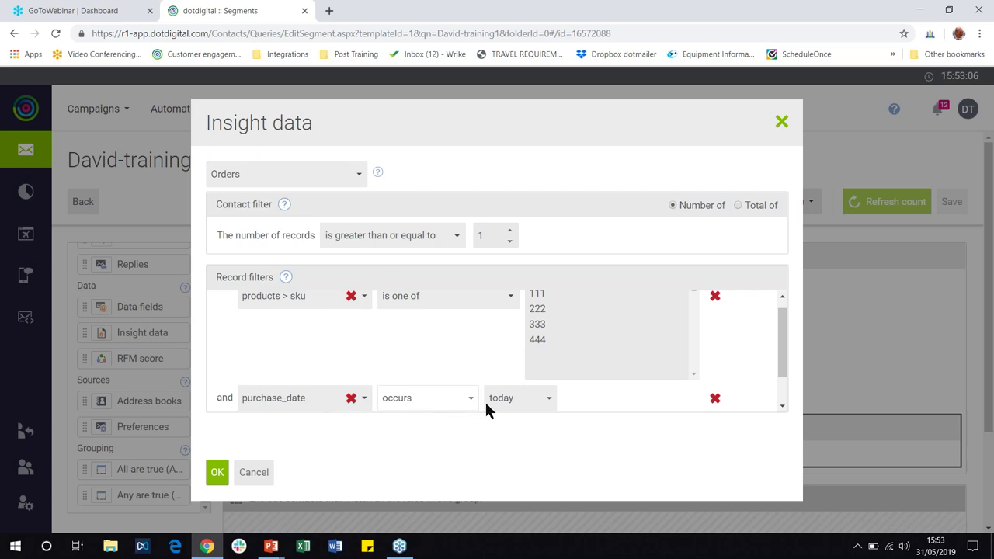
pyautogui.click(499, 399)
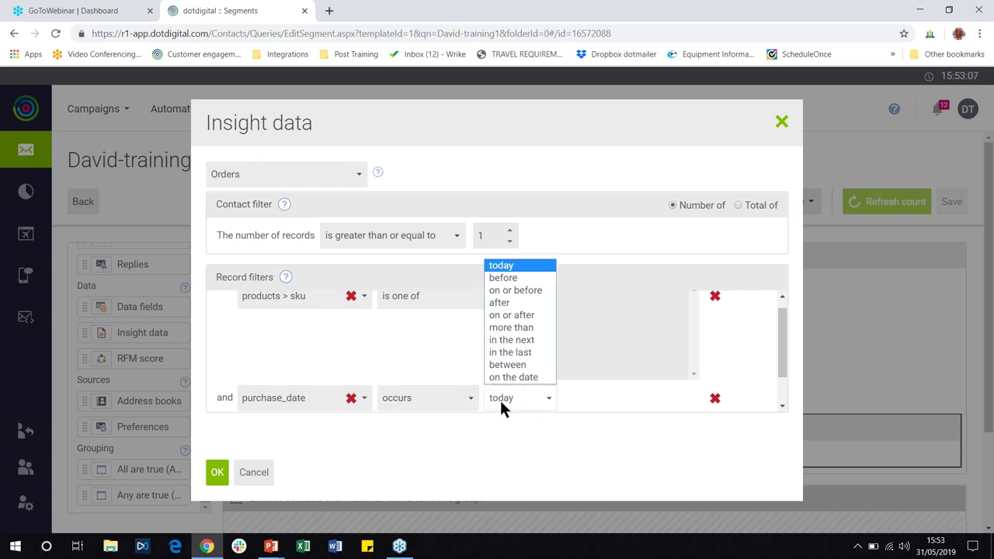
pyautogui.click(527, 354)
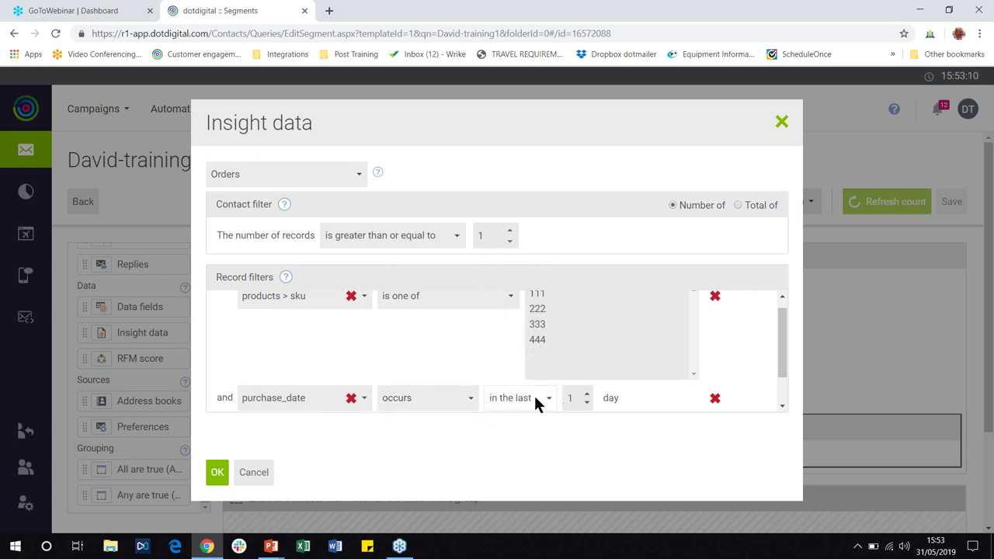
# Change the purchase_date filter to occurs before today by 25 days.
pyautogui.click(536, 402)
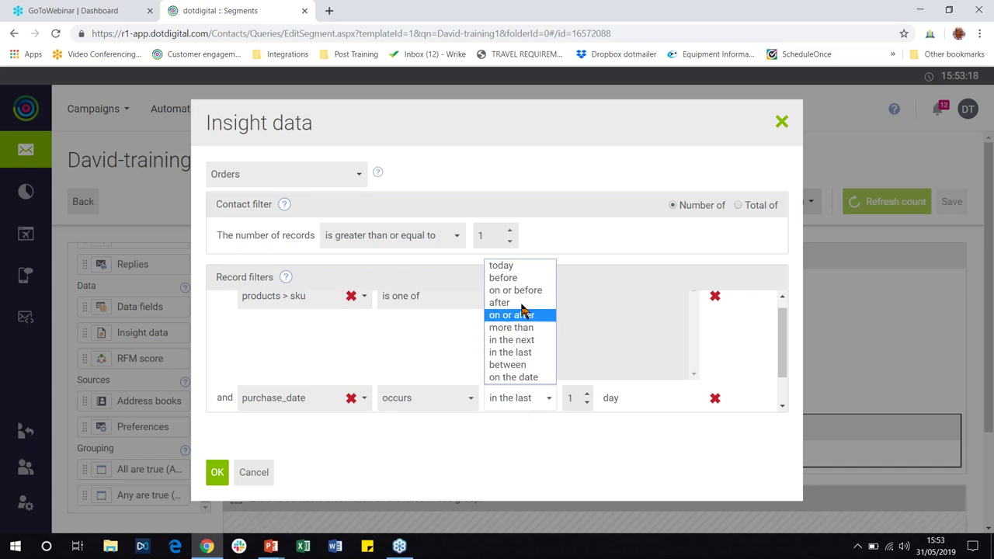
pyautogui.click(503, 278)
pyautogui.click(589, 400)
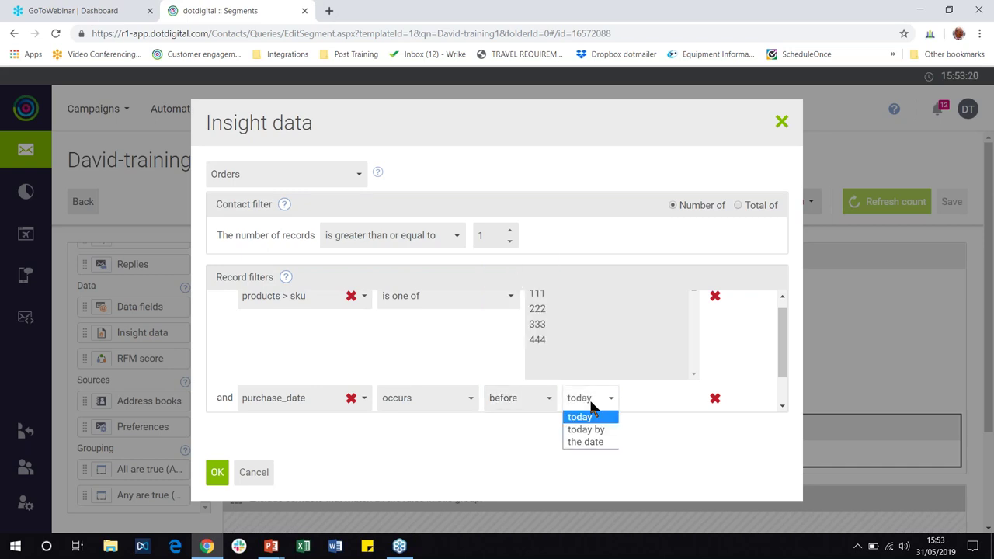
pyautogui.click(596, 431)
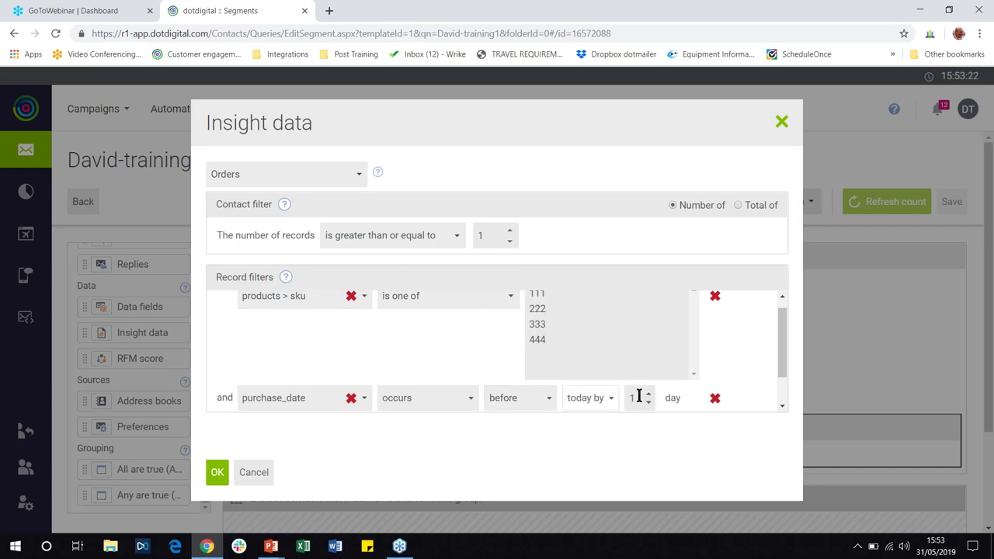
pyautogui.write('25')
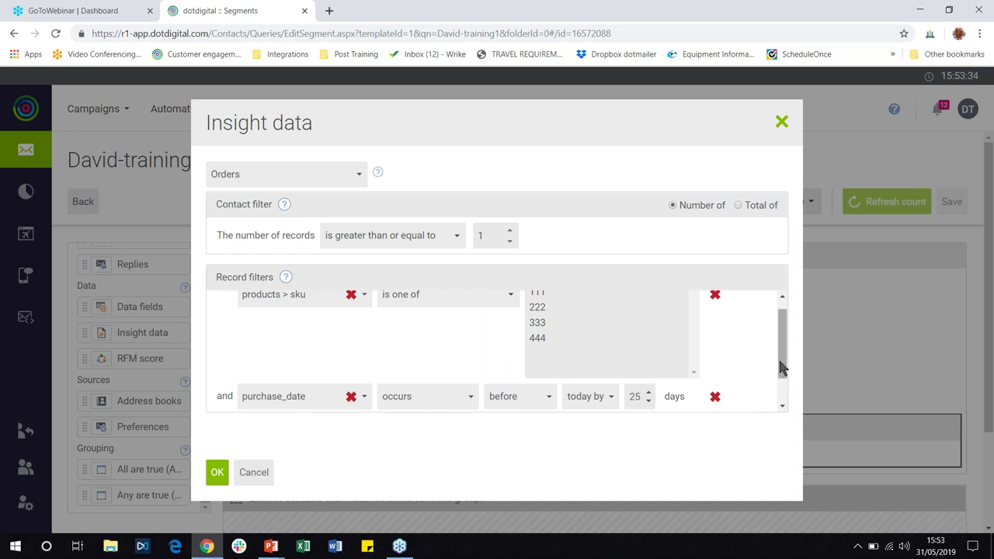
# Review the sku and purchase_date record filters together with the contact filter.
pyautogui.moveTo(781, 368); pyautogui.dragTo(748, 378)
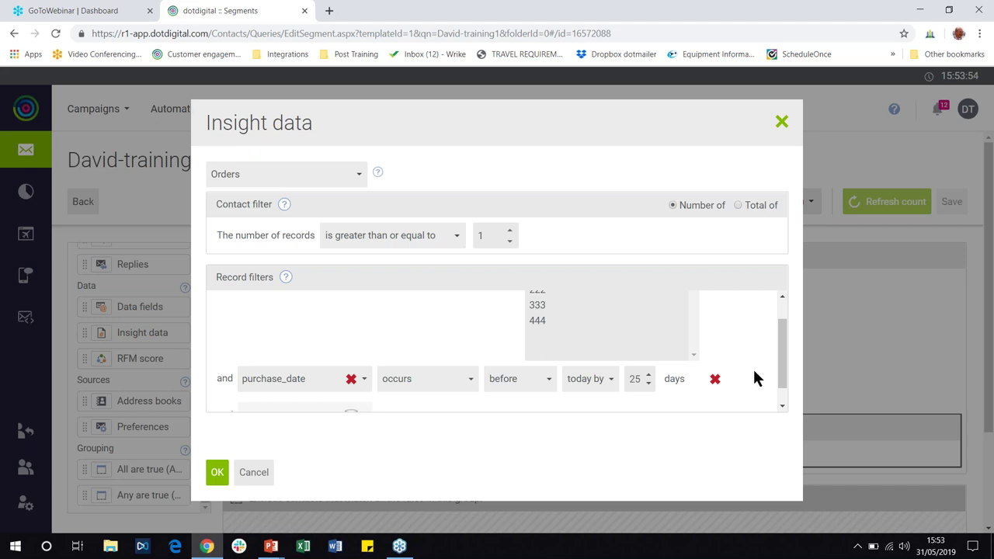
pyautogui.moveTo(778, 380); pyautogui.dragTo(779, 361)
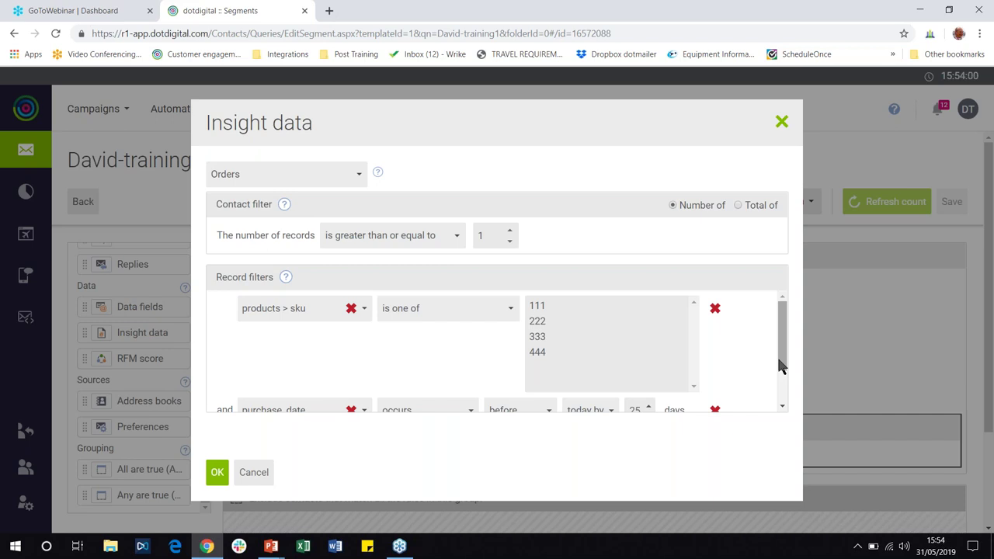
pyautogui.moveTo(779, 365); pyautogui.dragTo(784, 385)
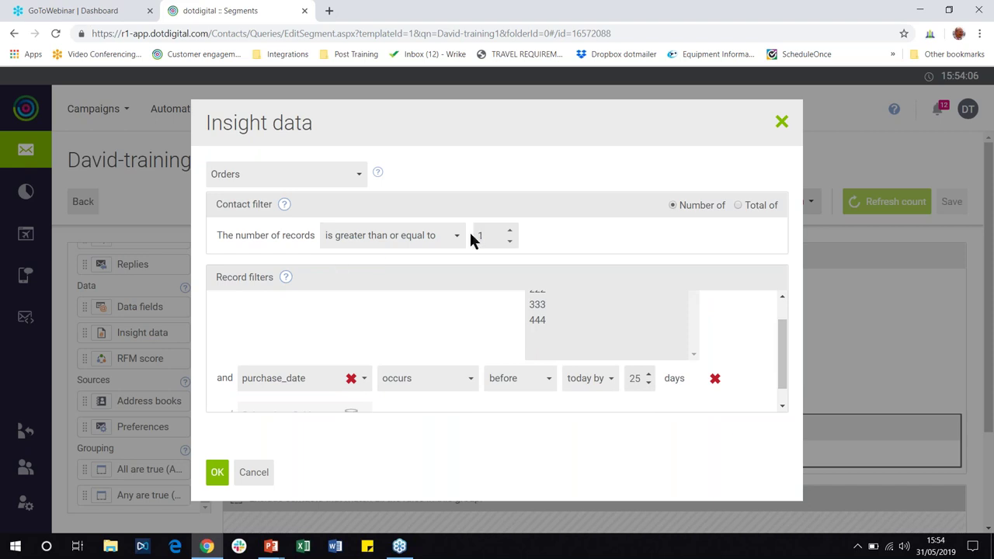
pyautogui.moveTo(786, 376)
pyautogui.mouseDown()
pyautogui.moveTo(787, 344)
pyautogui.moveTo(781, 377)
pyautogui.mouseUp()
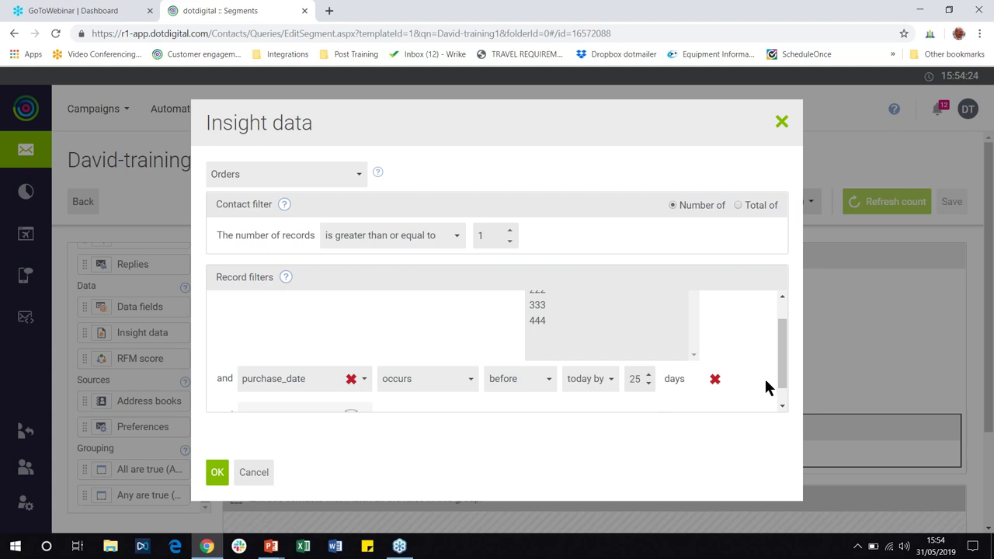
pyautogui.moveTo(784, 362); pyautogui.dragTo(786, 356)
pyautogui.scroll(2, 785, 359)
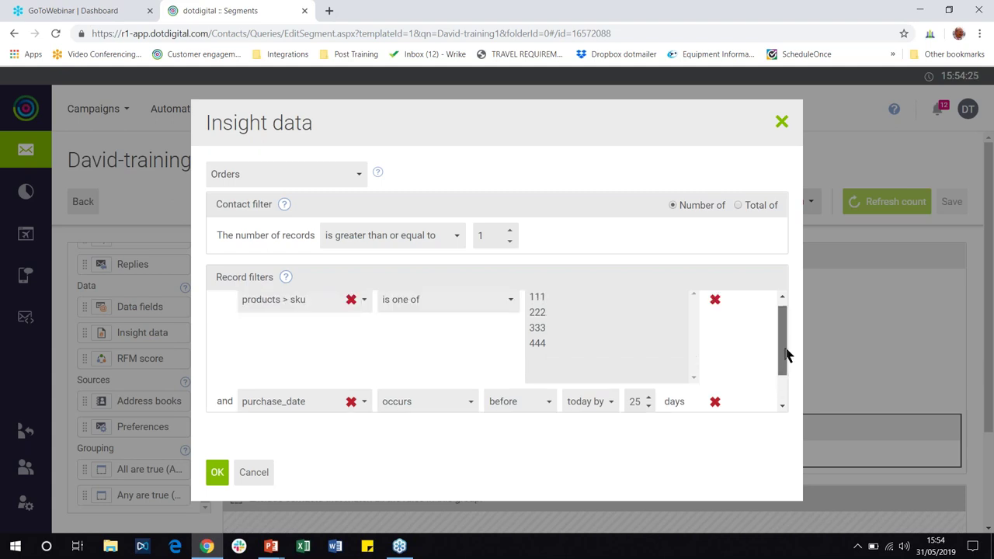
# Add a third record filter on the products > qty field and look at its condition options.
pyautogui.scroll(-3, 459, 351)
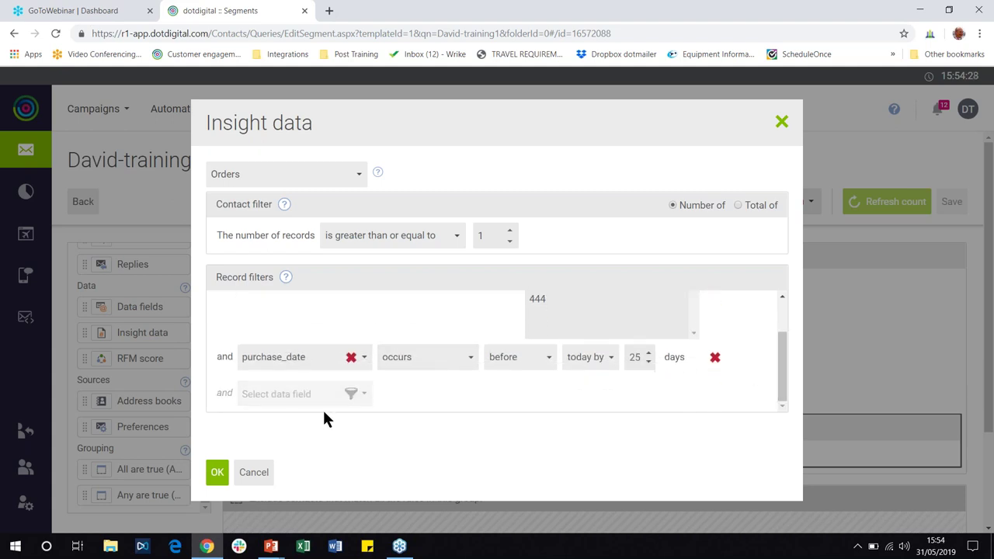
pyautogui.click(362, 397)
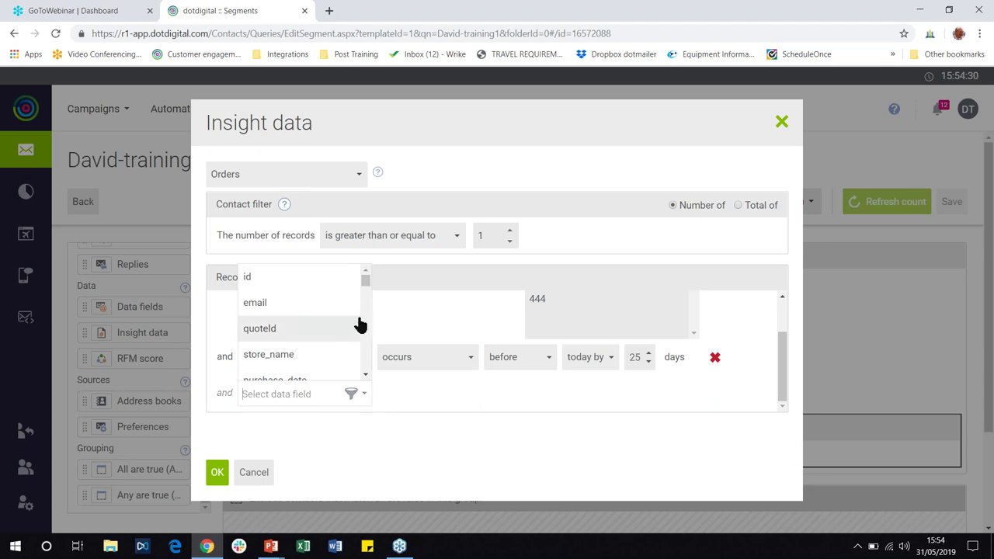
pyautogui.moveTo(368, 283); pyautogui.dragTo(366, 333)
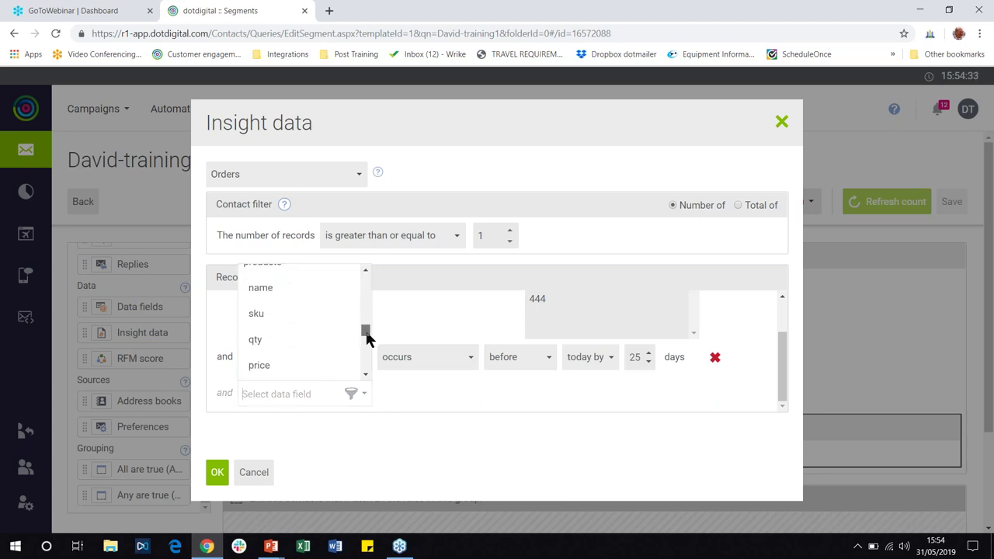
pyautogui.click(291, 342)
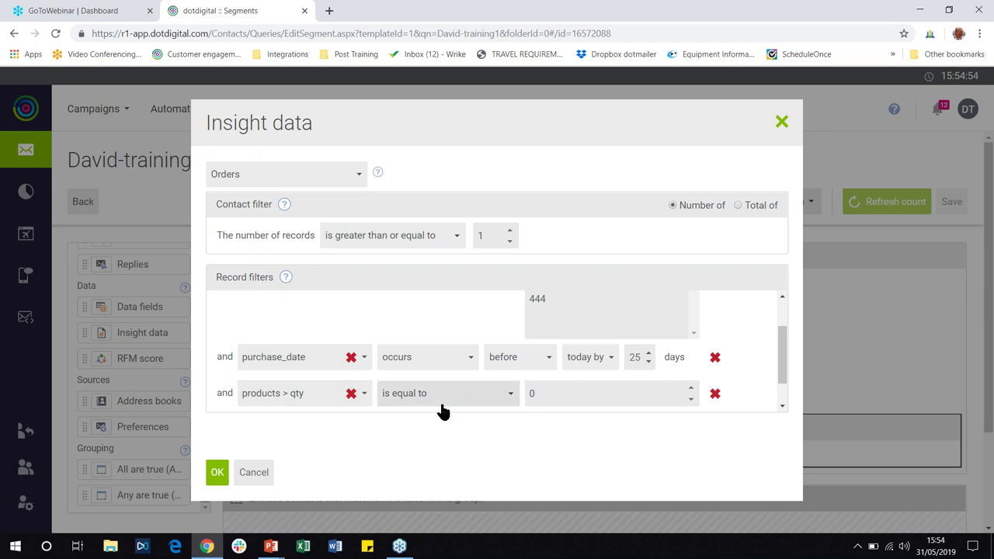
pyautogui.click(513, 397)
pyautogui.click(513, 397)
# Look through the order data fields that could replace qty in the third record filter.
pyautogui.click(363, 394)
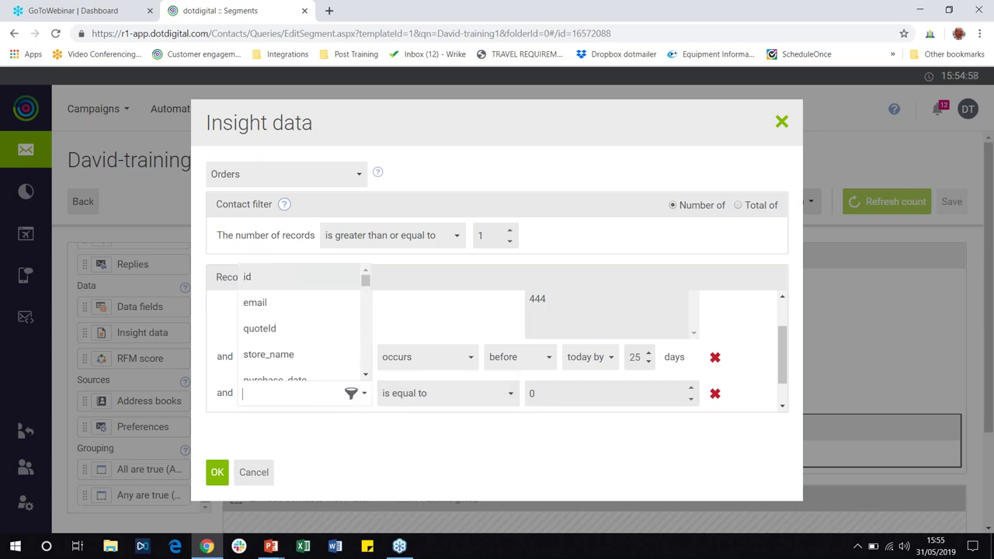
pyautogui.scroll(-1, 366, 299)
pyautogui.moveTo(365, 298); pyautogui.dragTo(370, 369)
pyautogui.scroll(3, 368, 371)
pyautogui.click(373, 463)
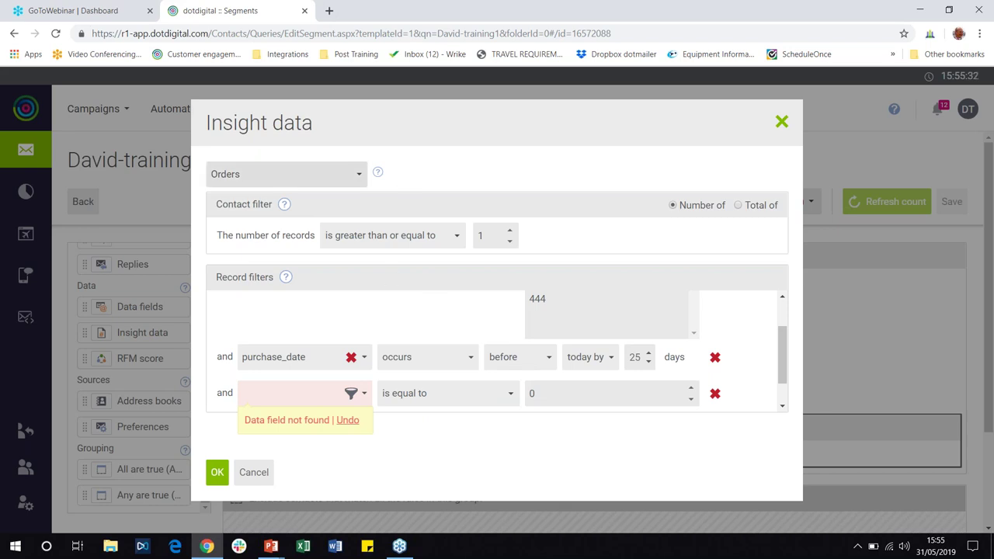
# Switch the insight data collection from Orders to Webinsights and check the contact filter's number-of-records conditions.
pyautogui.click(323, 182)
pyautogui.moveTo(360, 210); pyautogui.dragTo(362, 278)
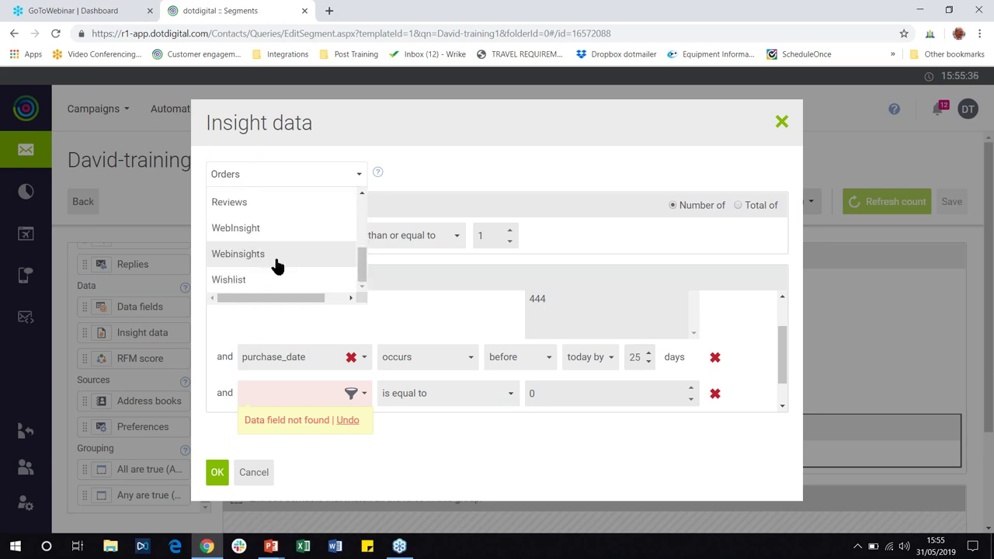
pyautogui.click(278, 264)
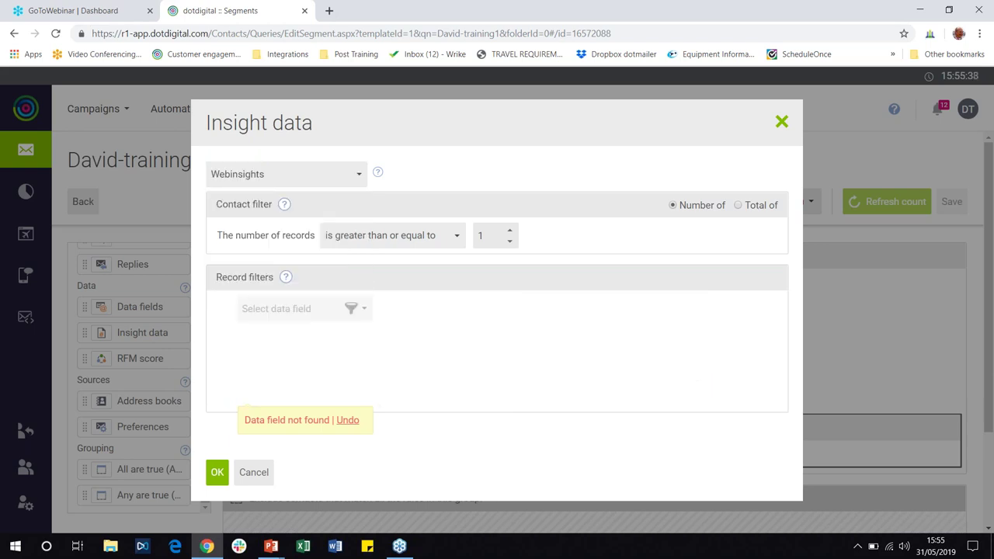
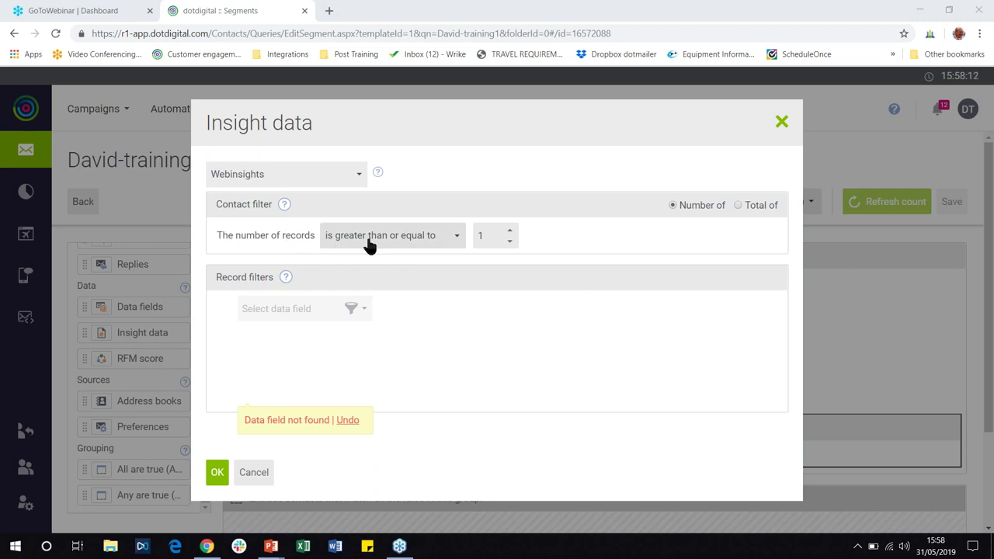
pyautogui.moveTo(508, 236)
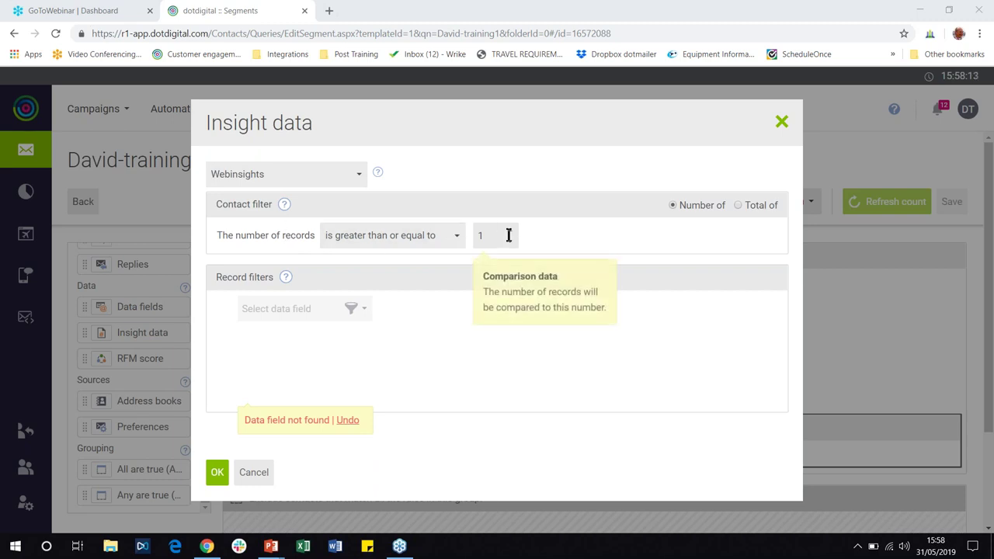
pyautogui.click(423, 246)
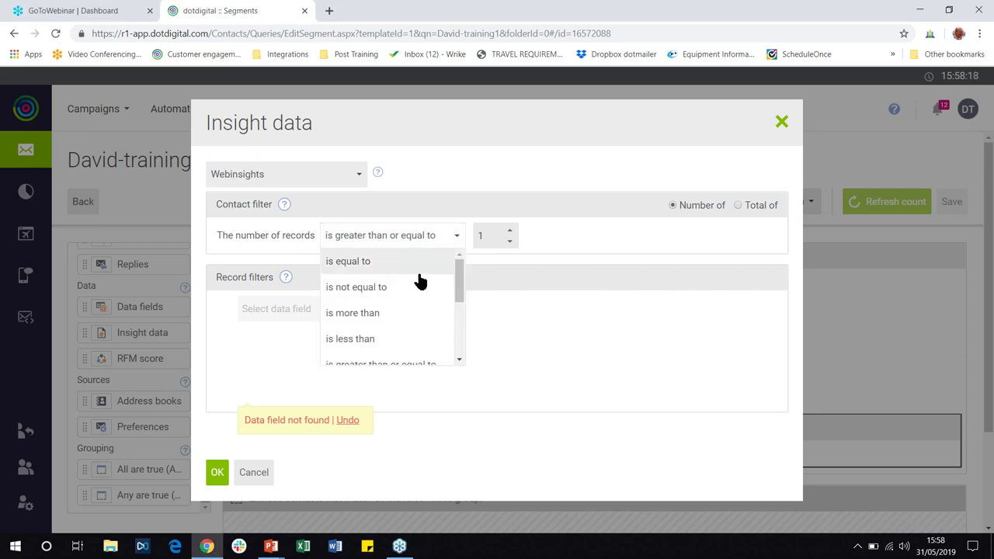
pyautogui.click(553, 231)
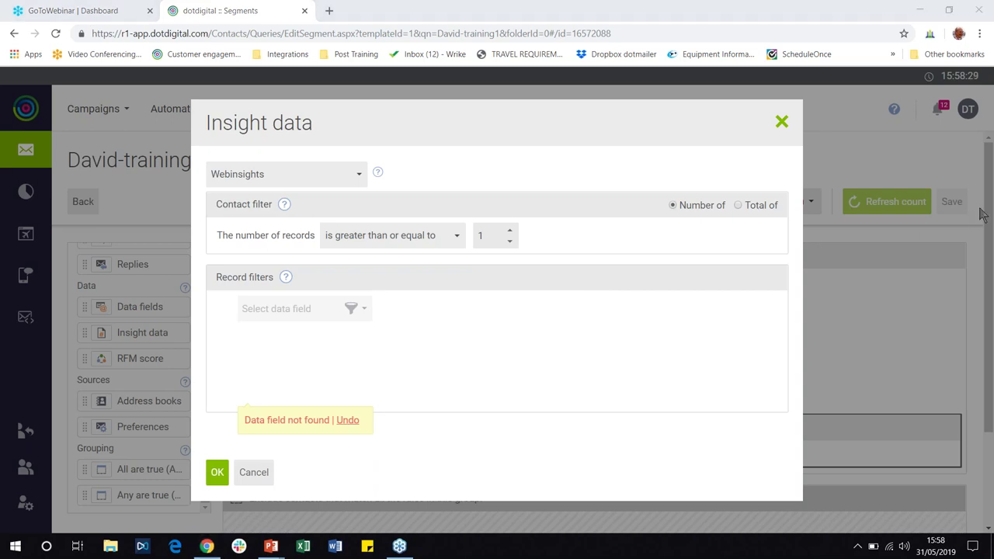
# Add a Webinsights record filter on page_viewed > page_url and dismiss the leftover data field notice.
pyautogui.click(362, 315)
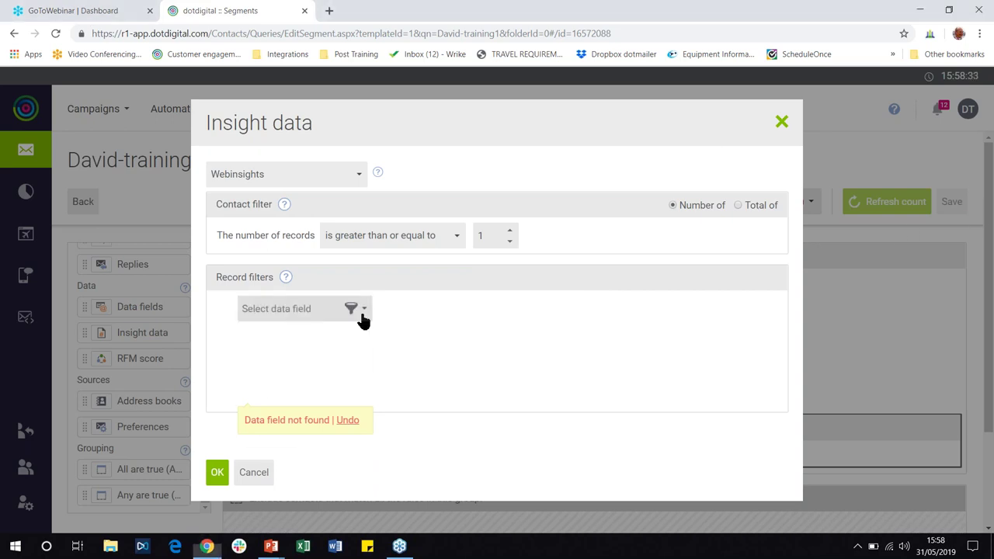
pyautogui.click(362, 314)
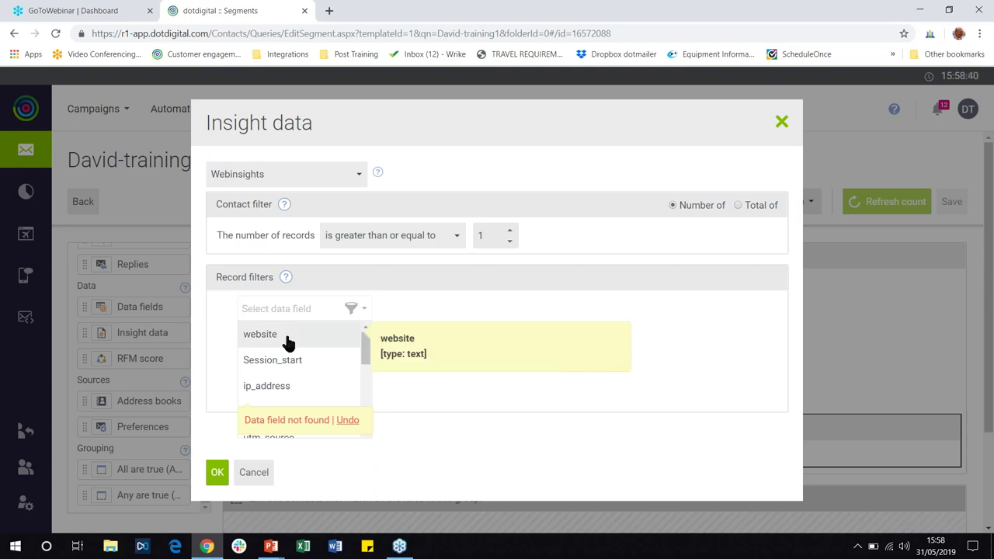
pyautogui.moveTo(368, 358); pyautogui.dragTo(367, 399)
pyautogui.click(420, 363)
pyautogui.click(320, 312)
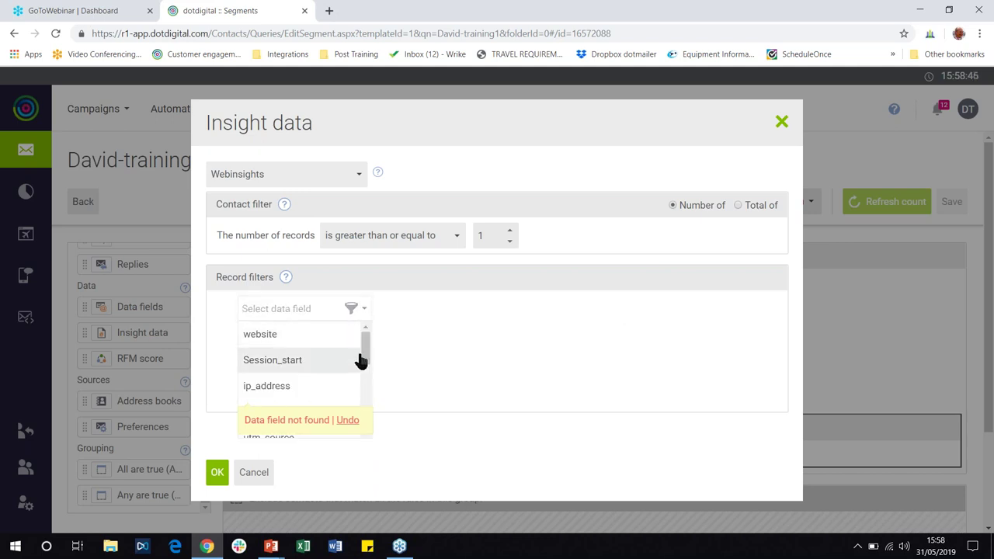
pyautogui.moveTo(366, 362); pyautogui.dragTo(367, 414)
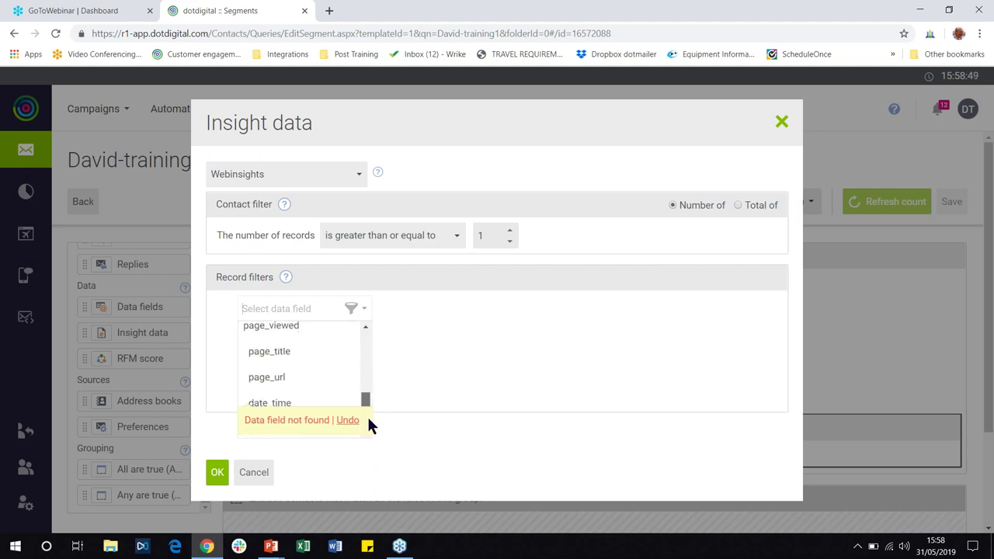
pyautogui.click(294, 378)
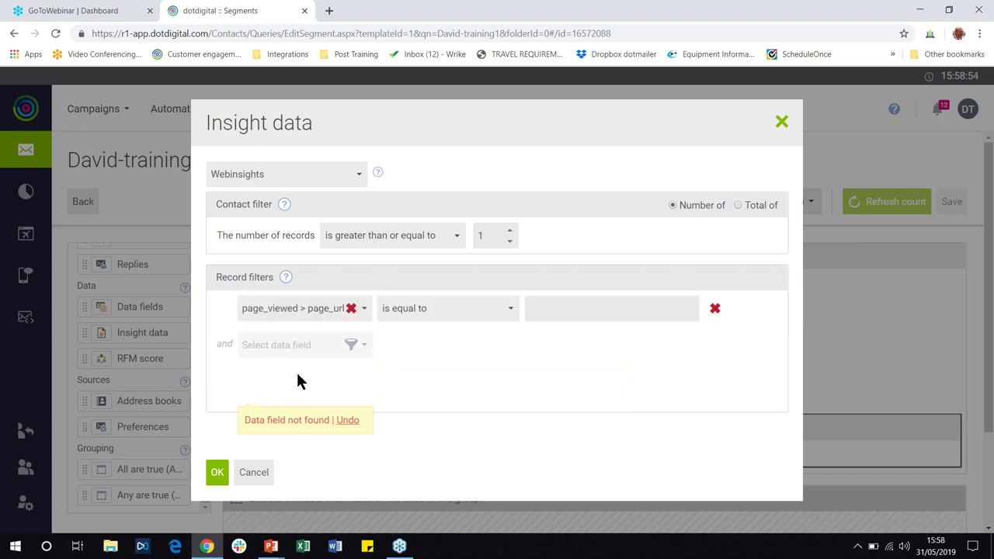
pyautogui.click(348, 424)
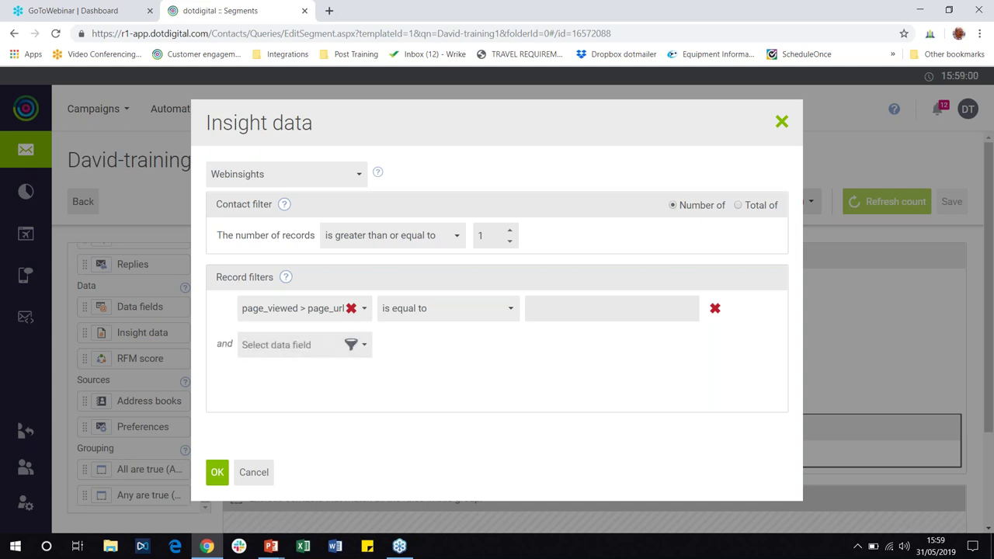
pyautogui.click(550, 307)
pyautogui.write('www')
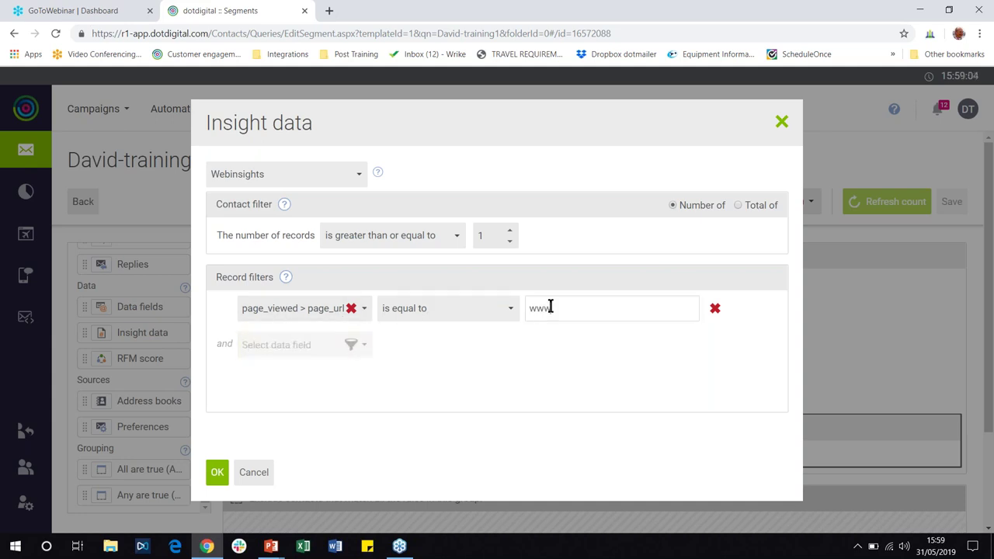
pyautogui.write('.dot.dom/trai')
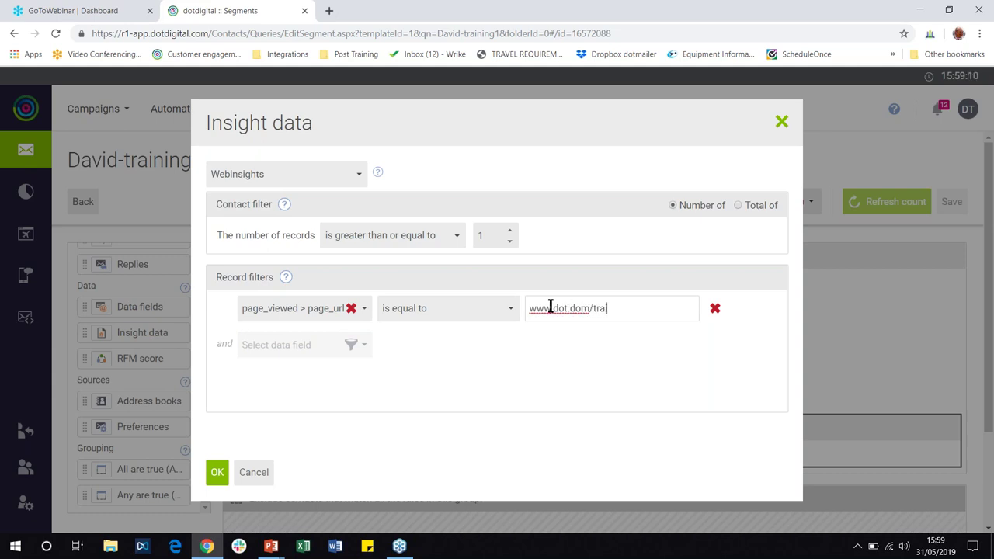
pyautogui.write('ning')
pyautogui.click(581, 308)
pyautogui.press('BackSpace')
pyautogui.write('c')
pyautogui.click(636, 311)
pyautogui.click(509, 313)
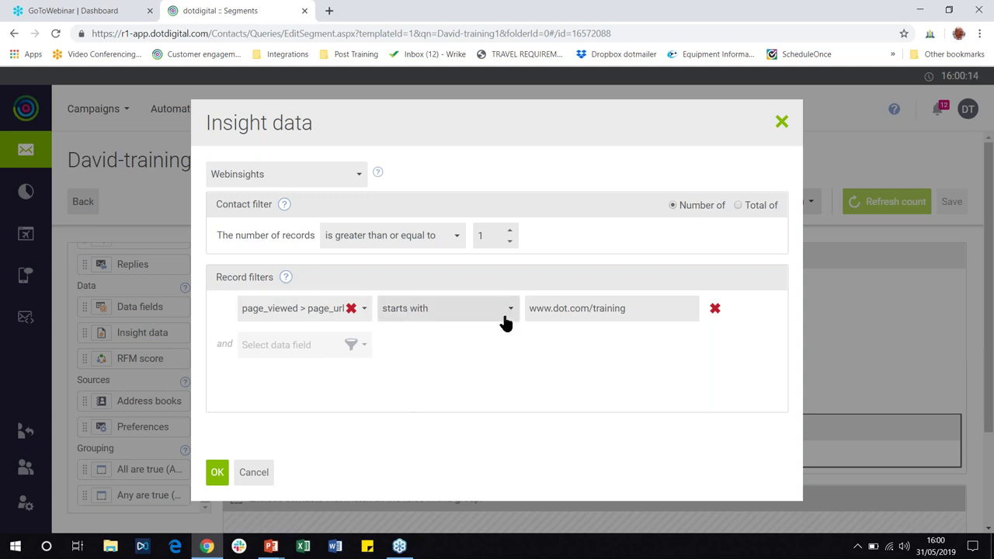
pyautogui.click(622, 308)
pyautogui.doubleClick(622, 308)
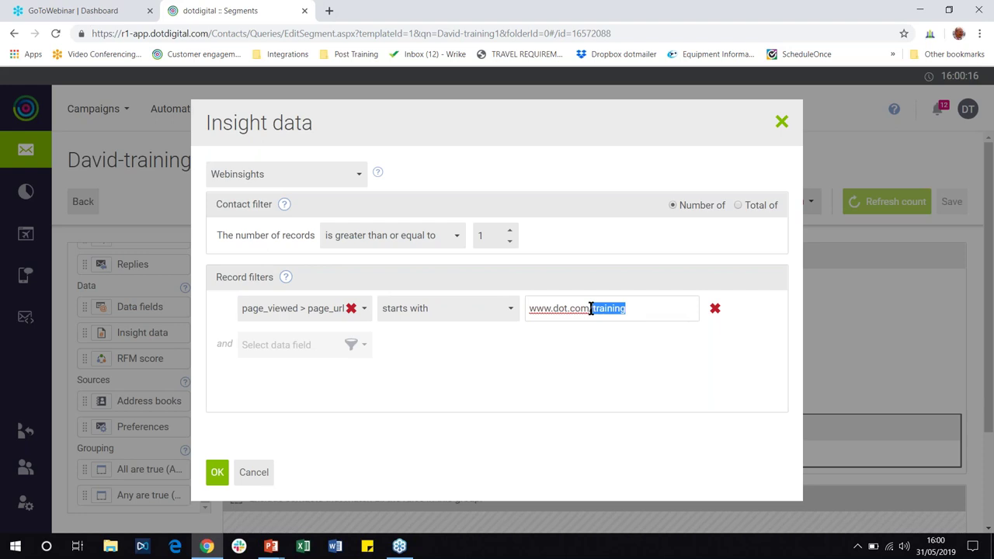
pyautogui.click(594, 362)
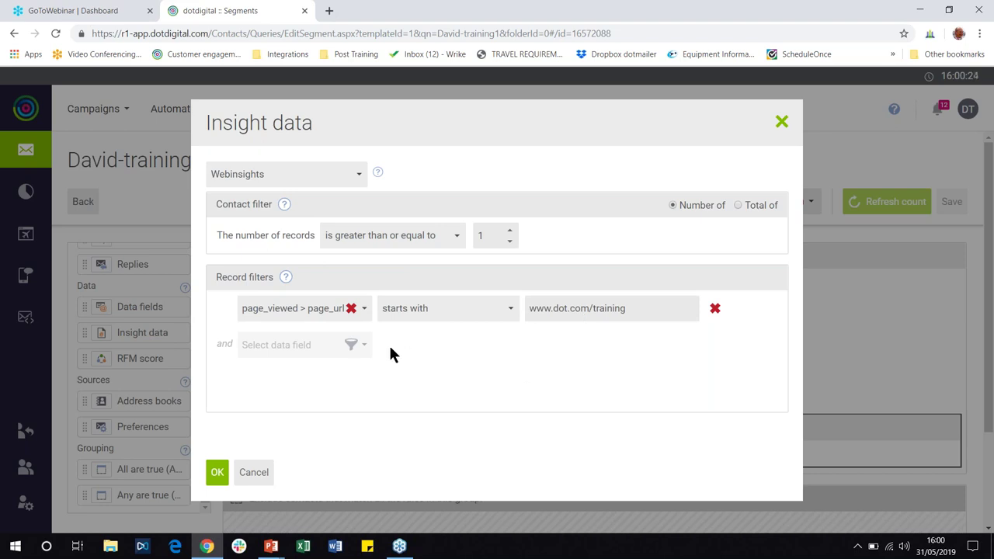
# Add a Webinsights record filter on Session_start with the condition occurs in the last 7 days.
pyautogui.click(362, 347)
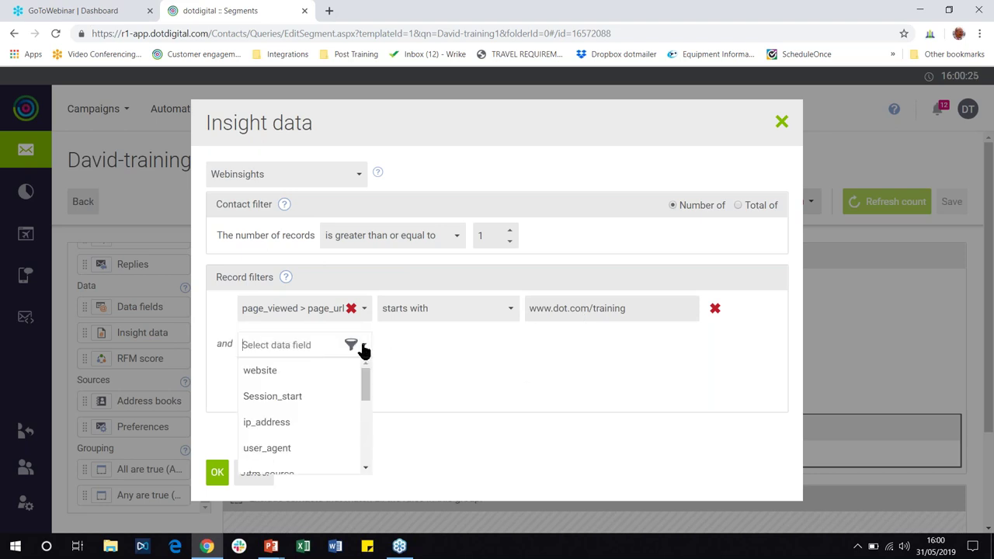
pyautogui.click(319, 398)
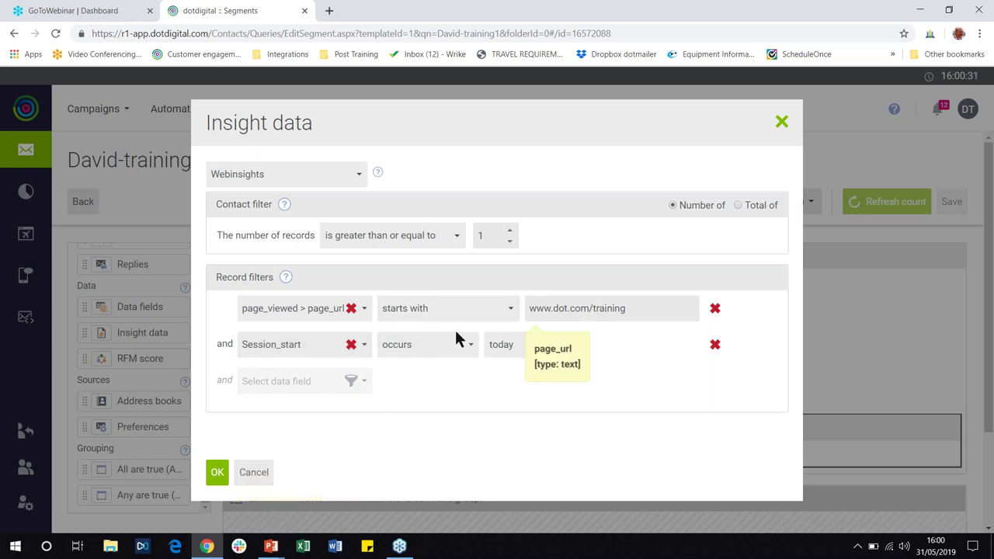
pyautogui.click(439, 346)
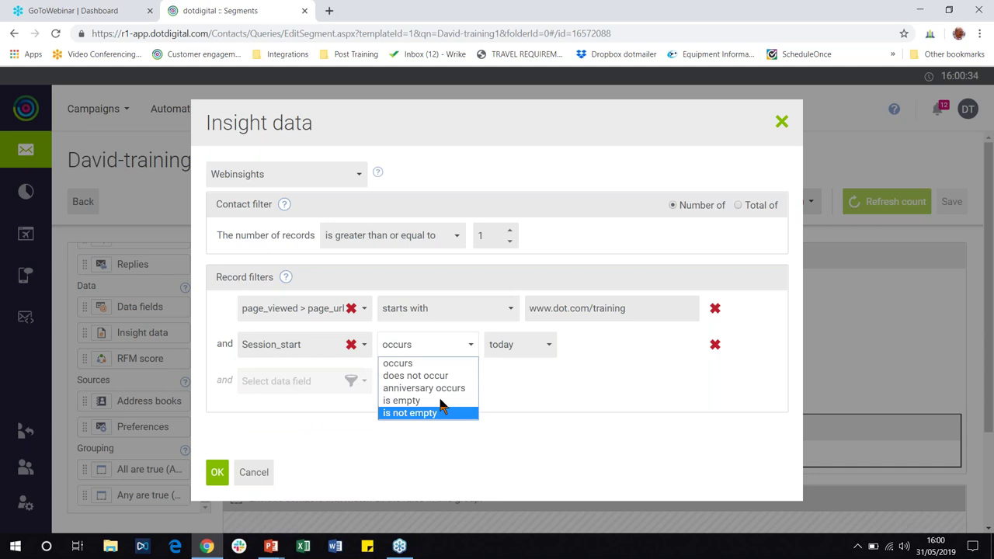
pyautogui.click(439, 363)
pyautogui.click(514, 347)
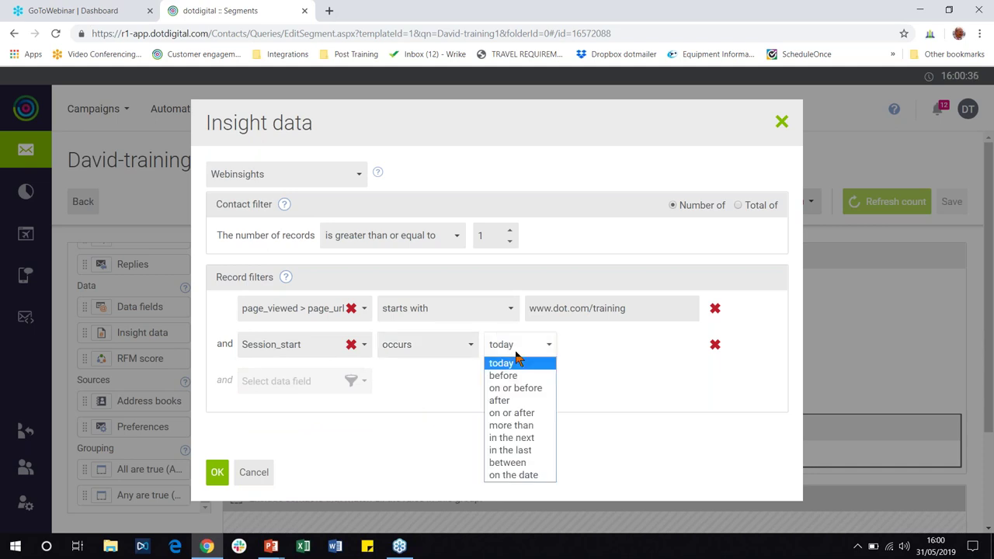
pyautogui.click(535, 450)
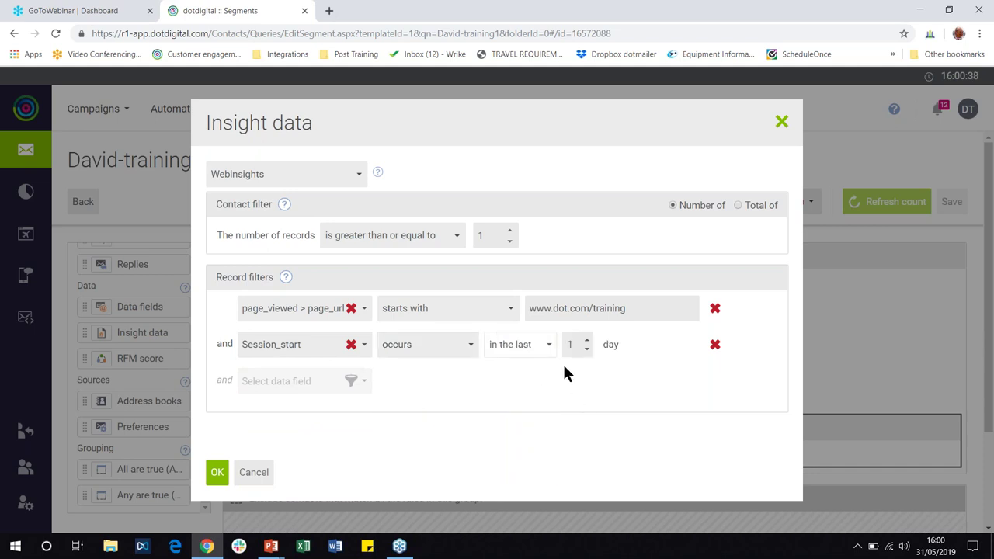
pyautogui.doubleClick(576, 346)
pyautogui.write('7')
pyautogui.click(549, 383)
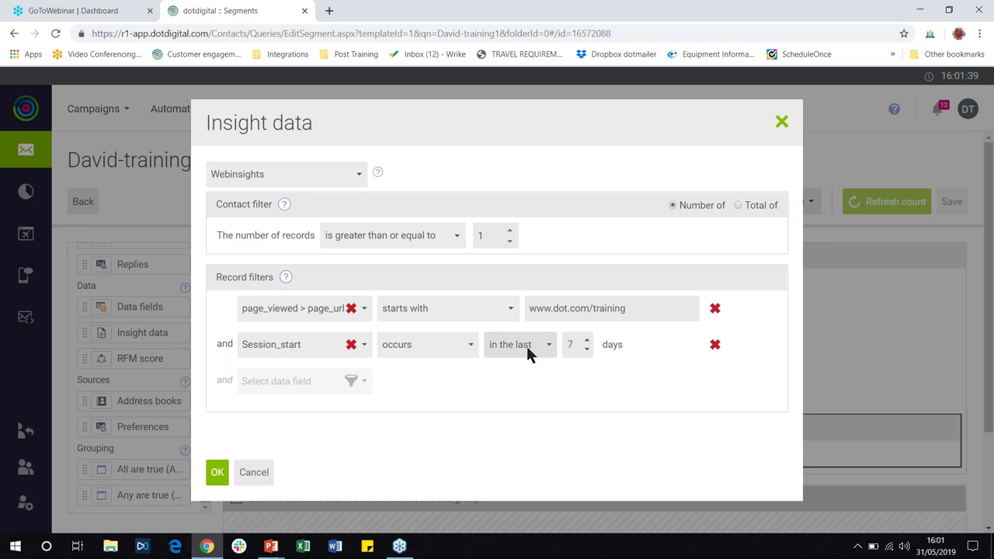
pyautogui.click(506, 347)
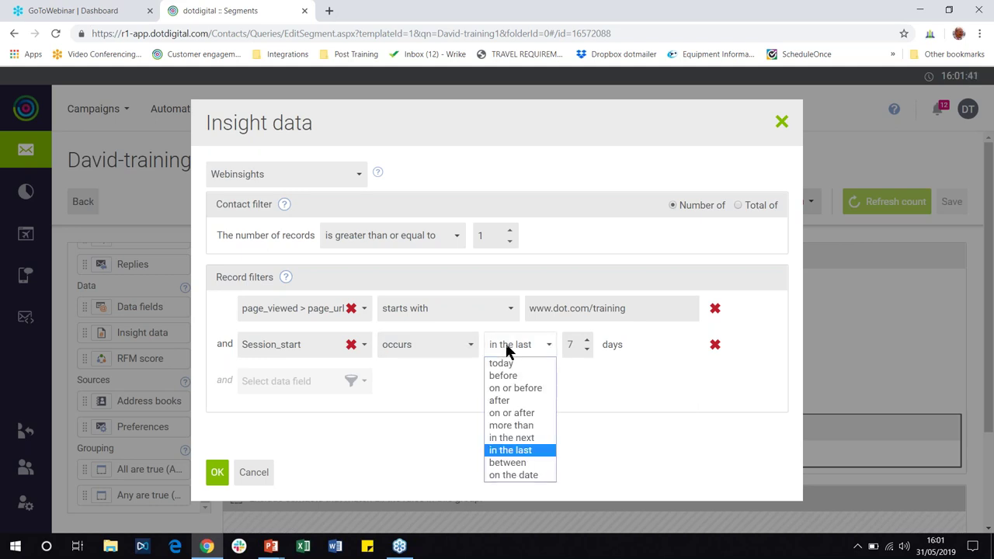
pyautogui.click(507, 346)
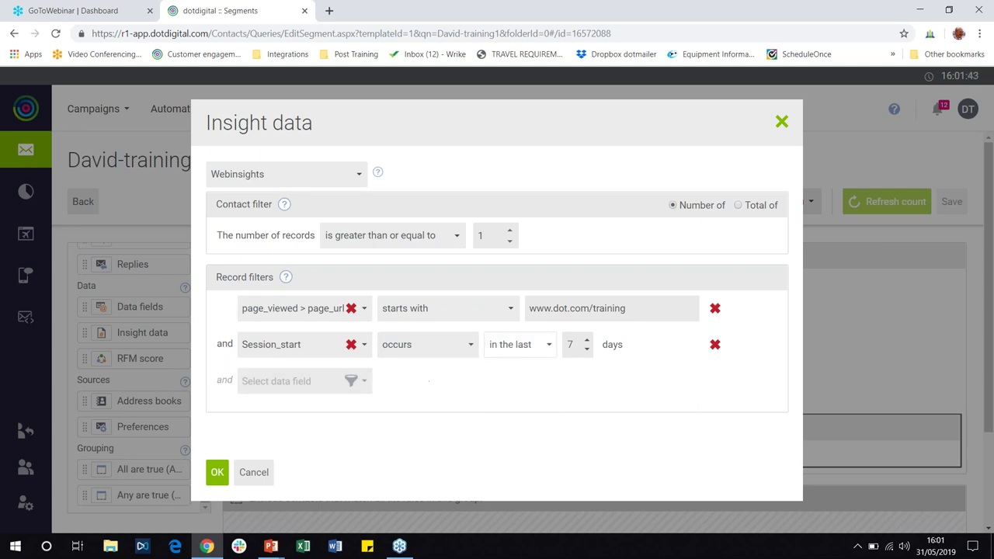
# Add a third record filter on duration, is greater than or equal to, with the value 1.
pyautogui.click(365, 381)
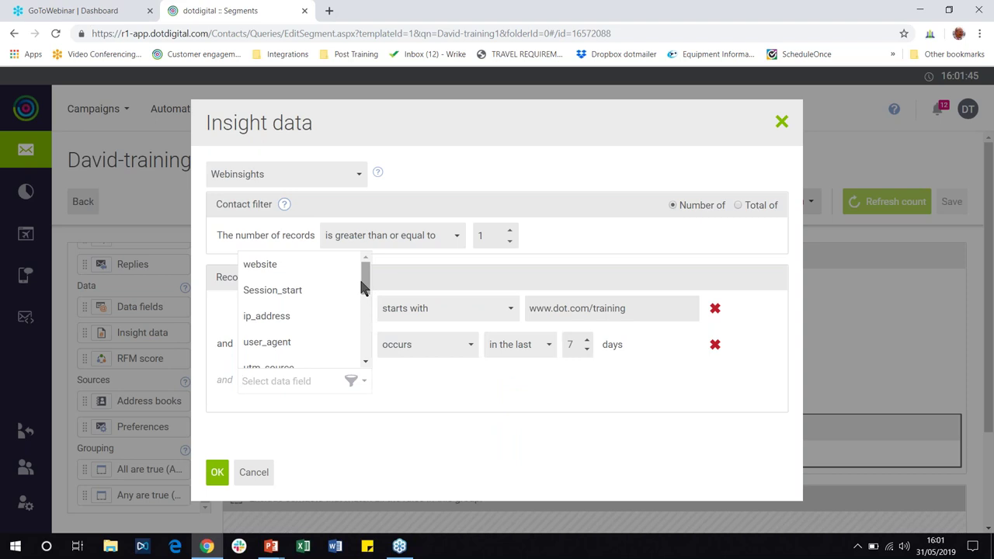
pyautogui.moveTo(361, 283); pyautogui.dragTo(366, 353)
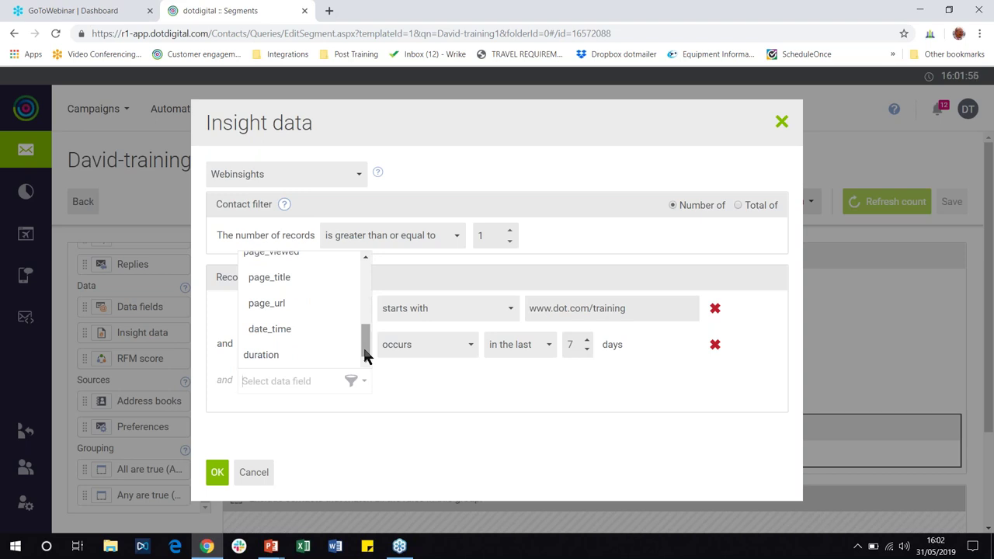
pyautogui.click(277, 355)
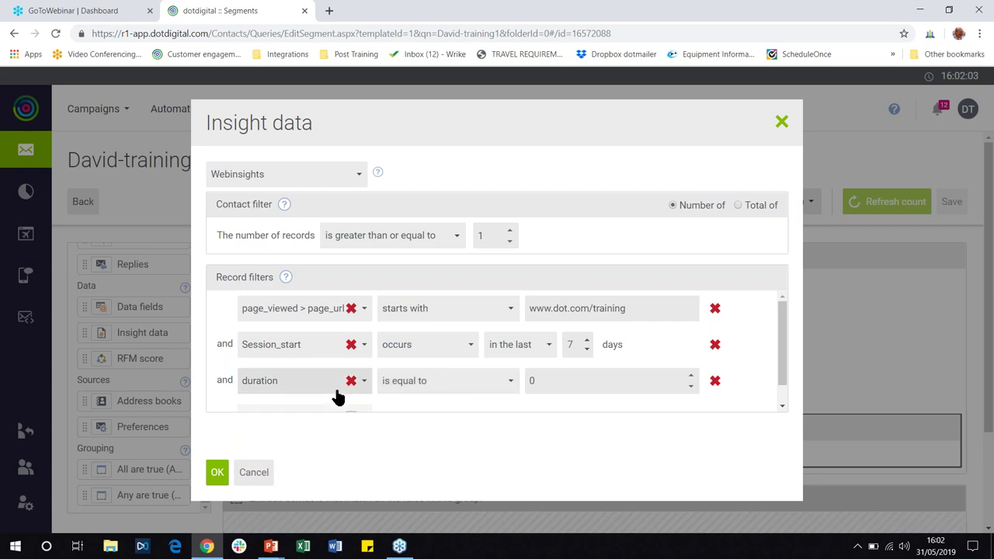
pyautogui.click(458, 392)
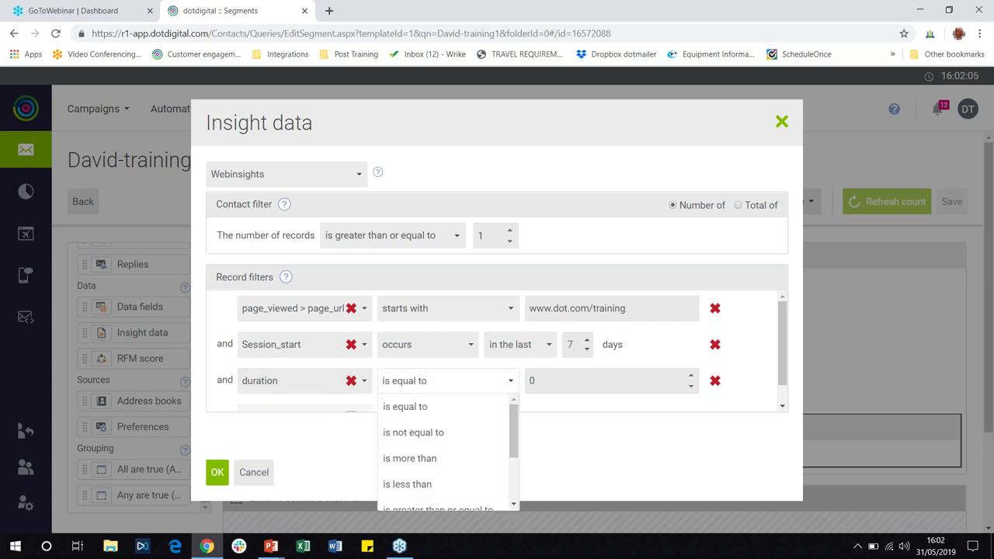
pyautogui.moveTo(513, 459); pyautogui.dragTo(515, 487)
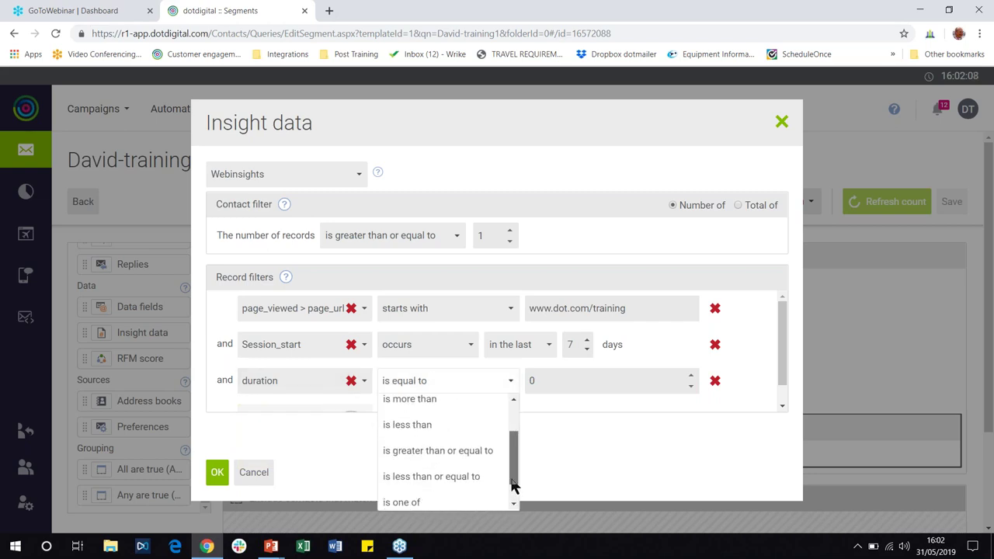
pyautogui.click(417, 452)
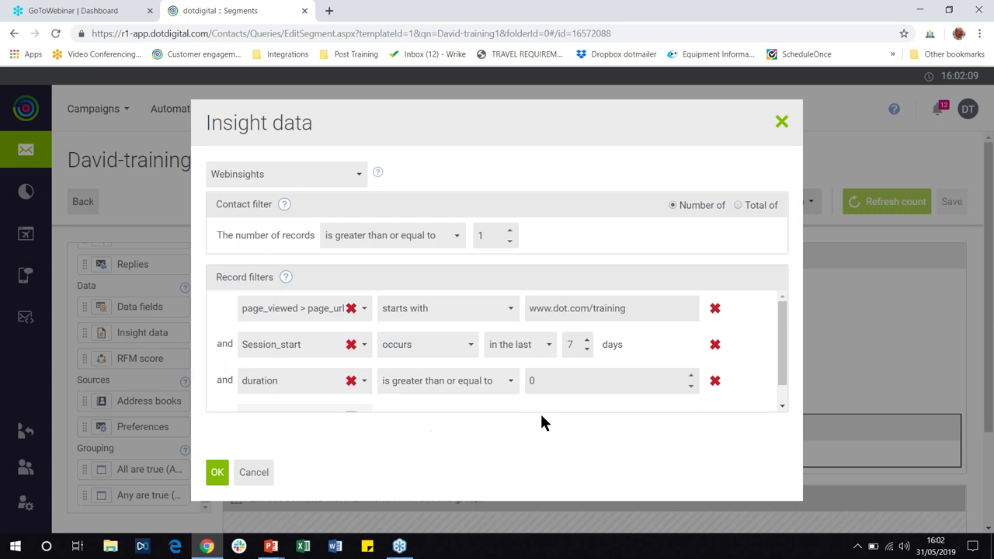
pyautogui.click(691, 377)
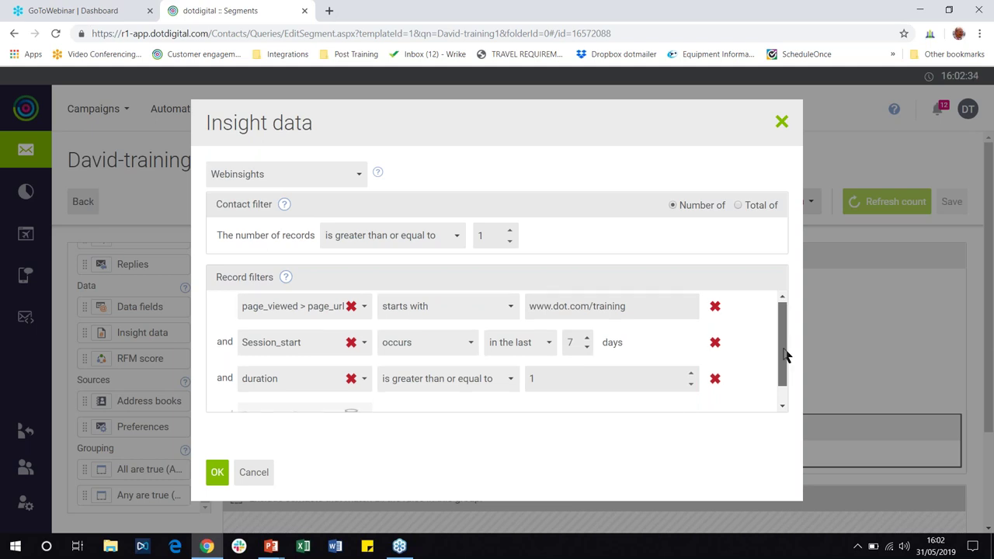
# Add a fourth record filter on num_pages with the condition is more than and the value 1.
pyautogui.scroll(-1, 786, 360)
pyautogui.click(355, 394)
pyautogui.moveTo(366, 306); pyautogui.dragTo(366, 339)
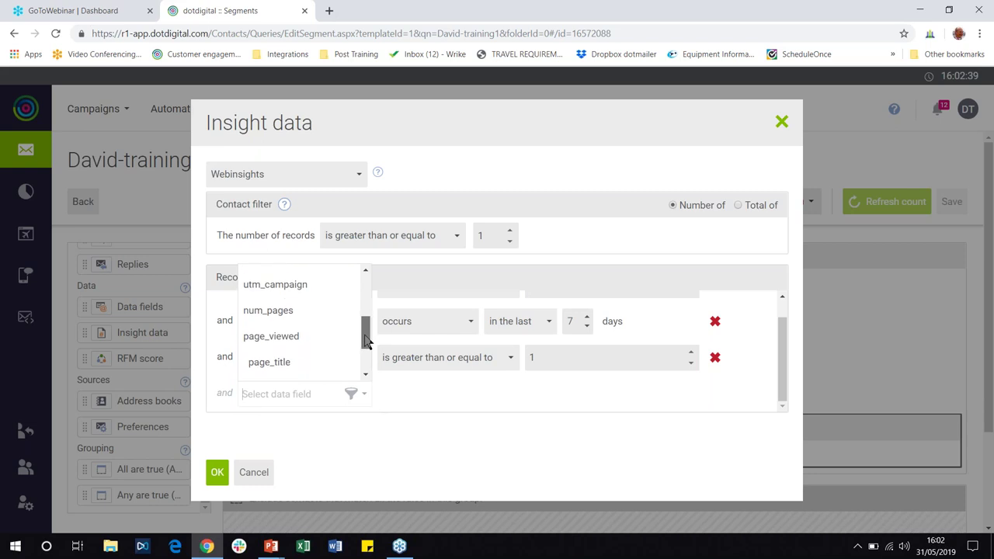
pyautogui.click(306, 325)
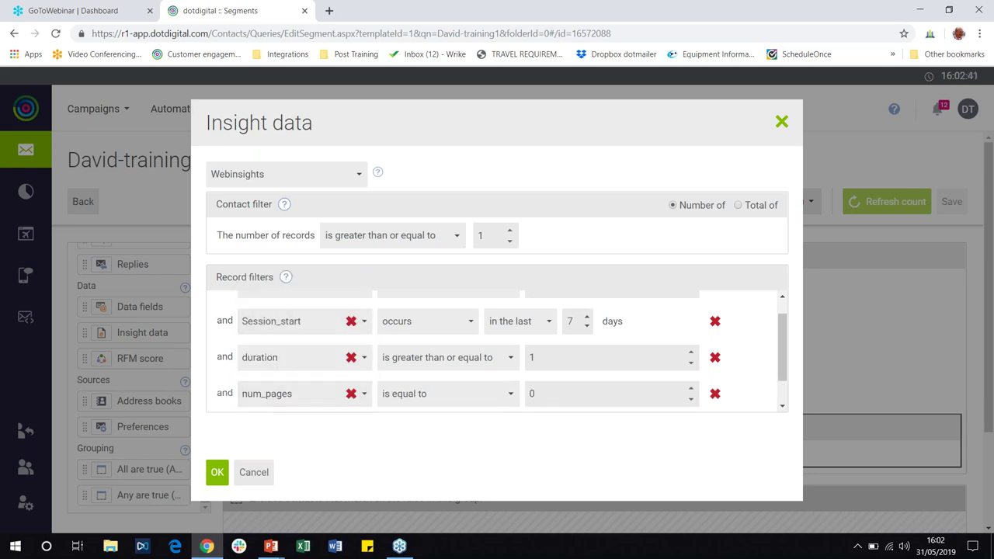
pyautogui.click(487, 401)
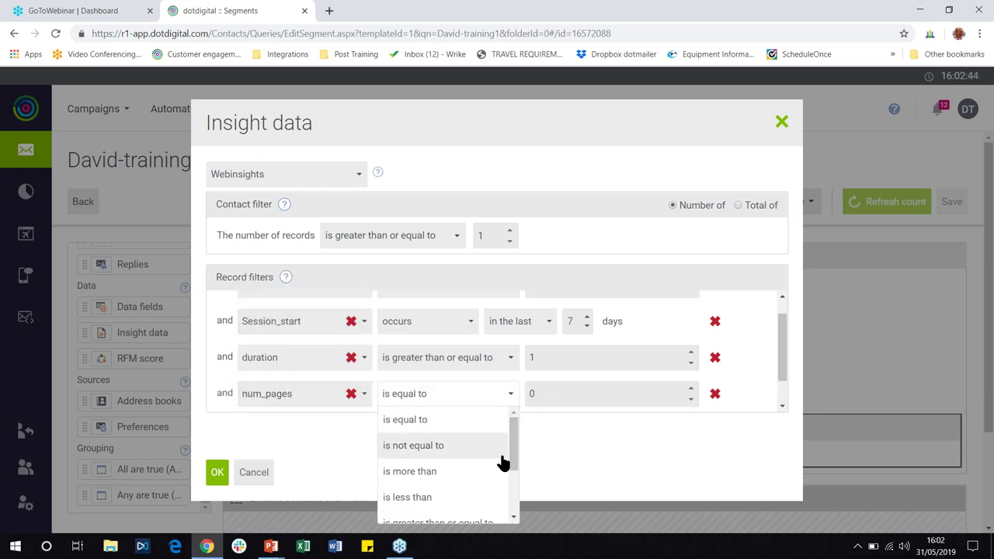
pyautogui.click(454, 474)
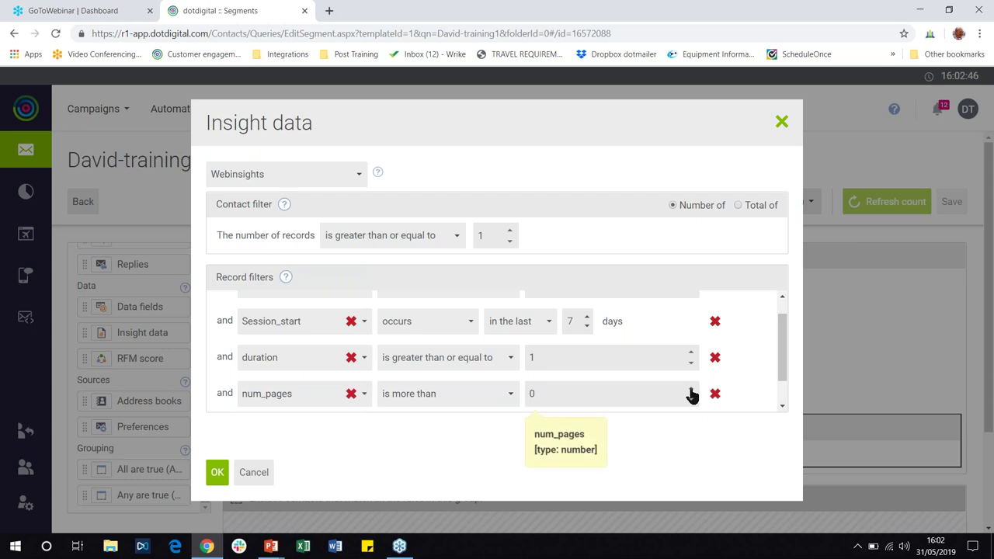
# Review the Webinsights record filters and look through the utm data fields available for a further filter.
pyautogui.moveTo(782, 378); pyautogui.dragTo(786, 336)
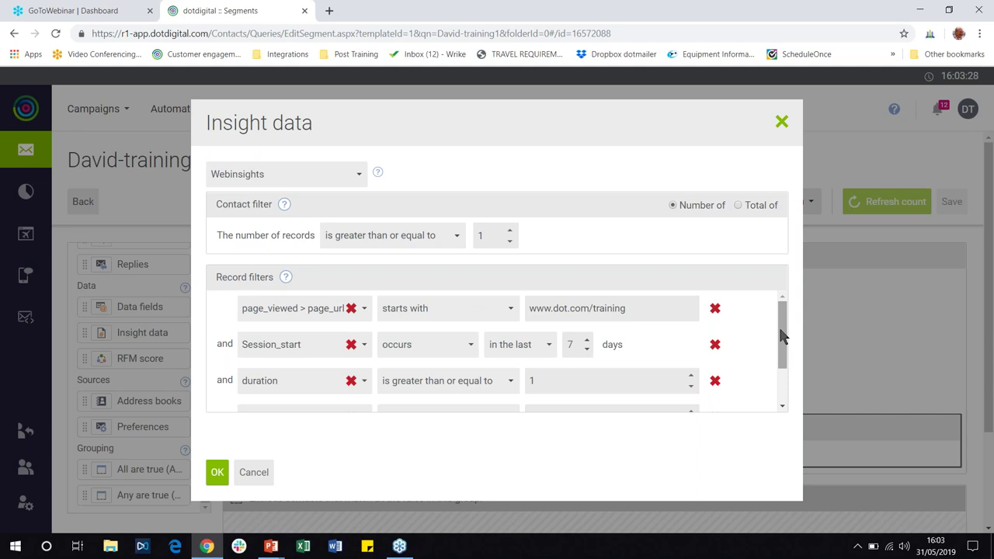
pyautogui.scroll(-2, 783, 342)
pyautogui.scroll(2, 785, 349)
pyautogui.moveTo(782, 350); pyautogui.dragTo(772, 424)
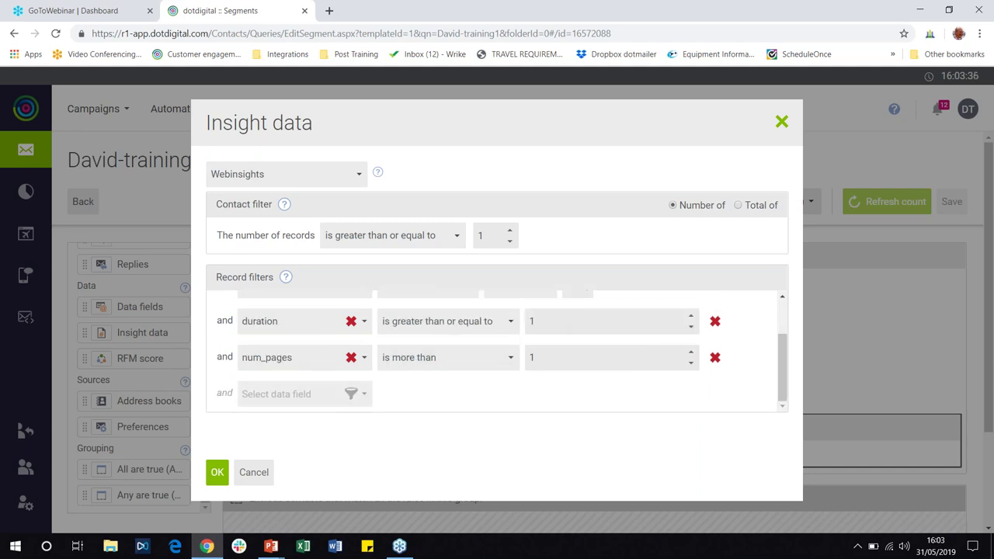
pyautogui.click(361, 395)
pyautogui.moveTo(368, 300)
pyautogui.mouseDown()
pyautogui.moveTo(368, 323)
pyautogui.moveTo(365, 313)
pyautogui.mouseUp()
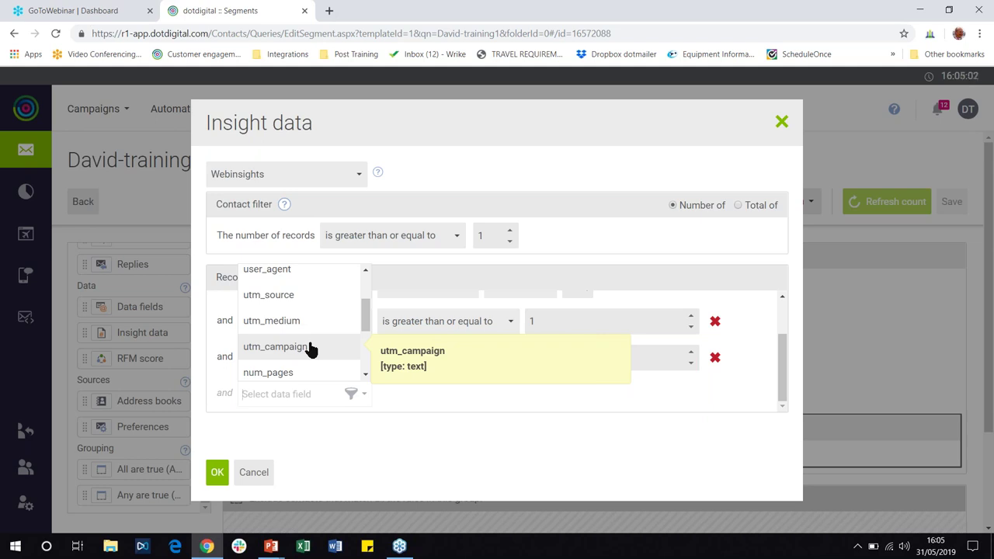
pyautogui.click(420, 426)
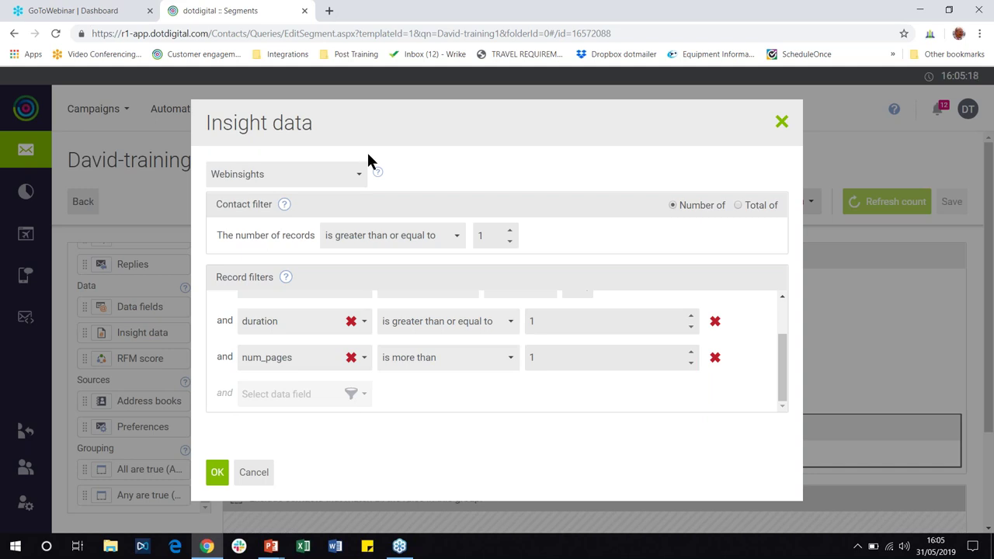
# Discard the insight data settings and delete the empty Insight data rule from the include group.
pyautogui.click(253, 472)
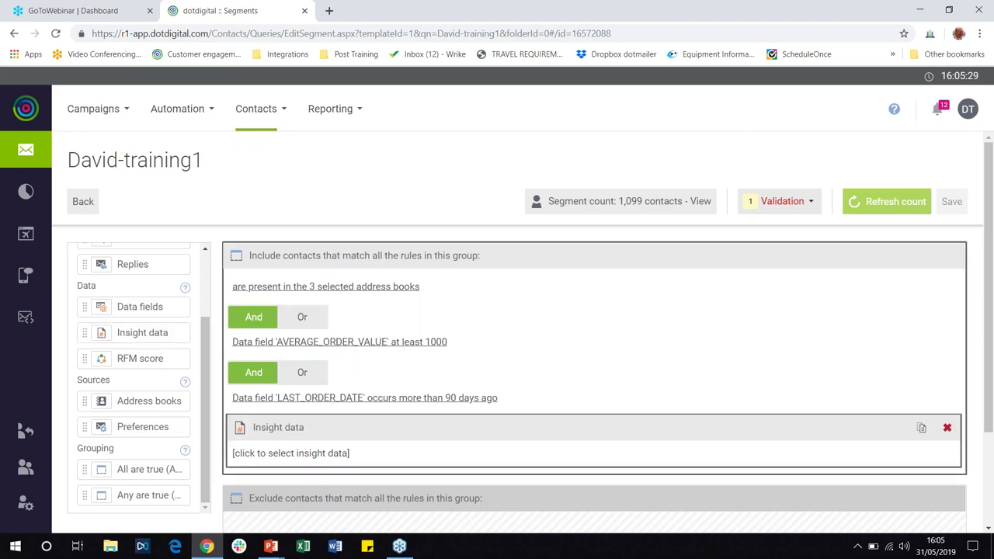
pyautogui.click(943, 434)
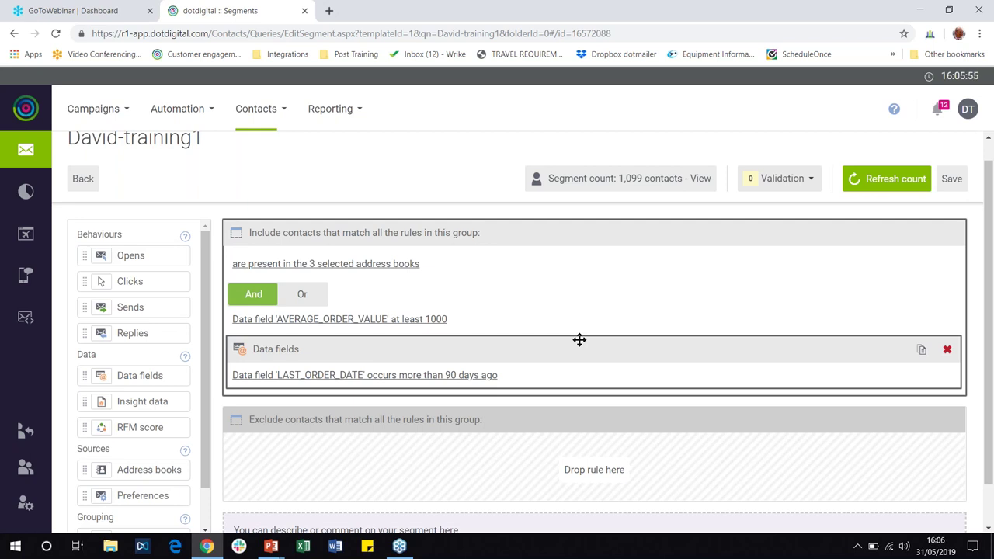
pyautogui.rightClick(580, 339)
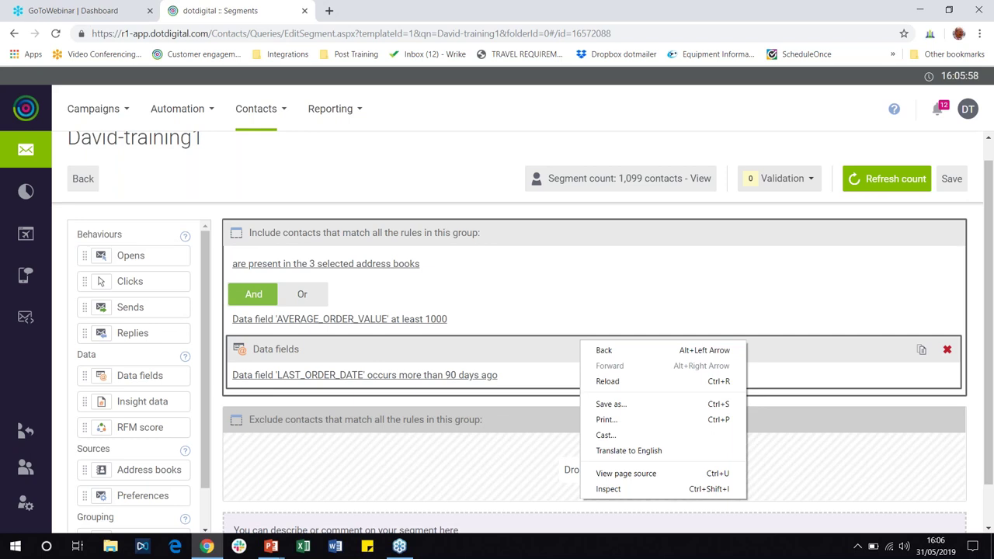
pyautogui.click(404, 193)
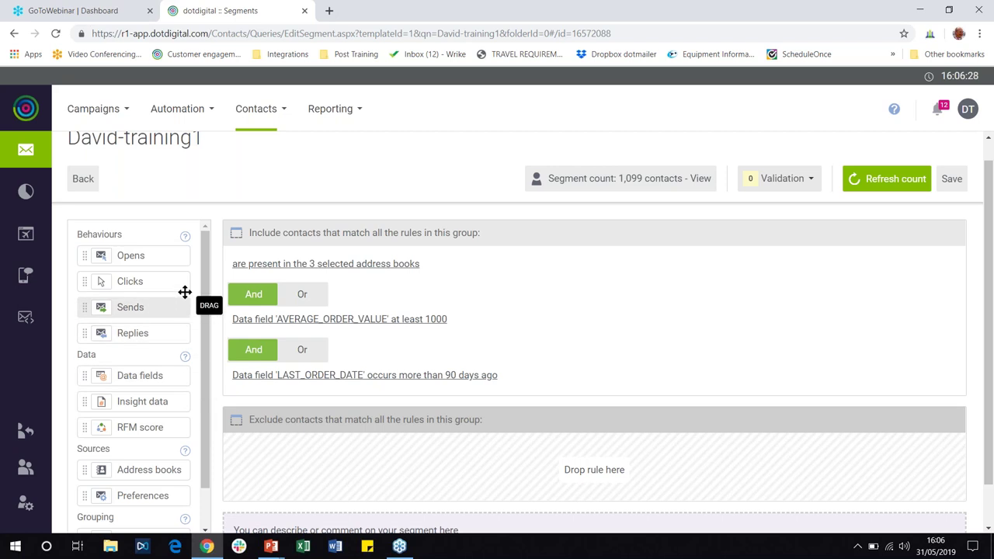
# Add an Opens rule below the LAST_ORDER_DATE rule and choose 'Not opened any campaign they were sent' in its options.
pyautogui.moveTo(171, 260); pyautogui.dragTo(295, 402)
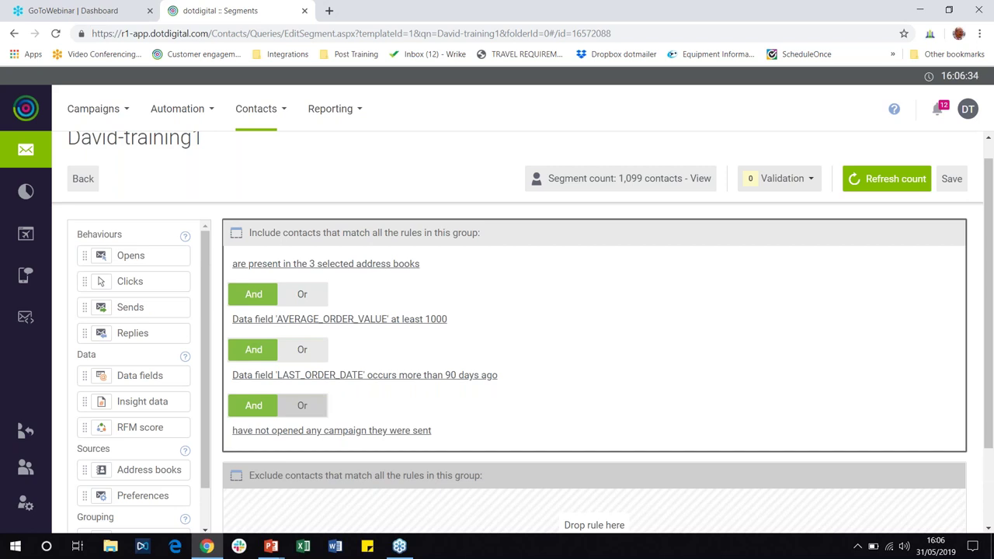
pyautogui.click(326, 436)
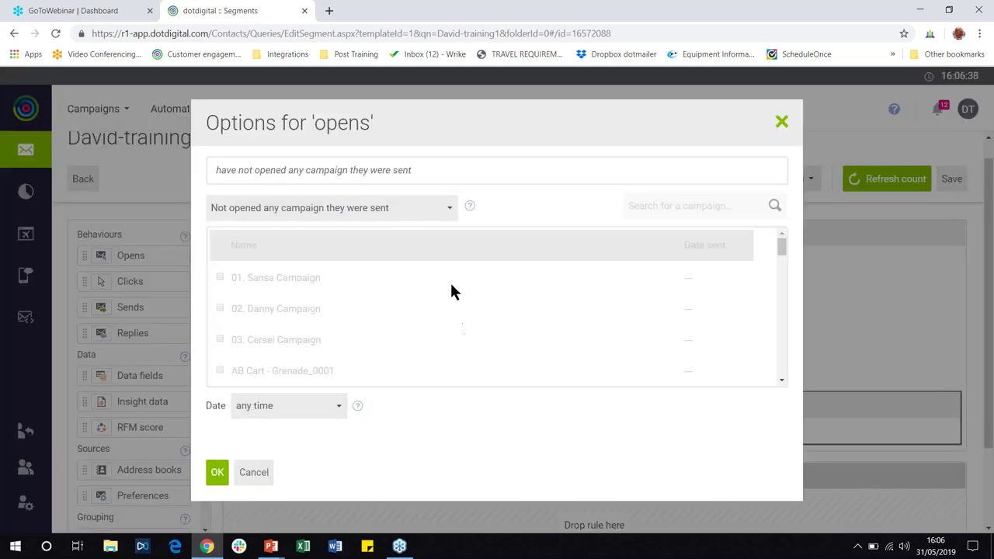
pyautogui.click(424, 215)
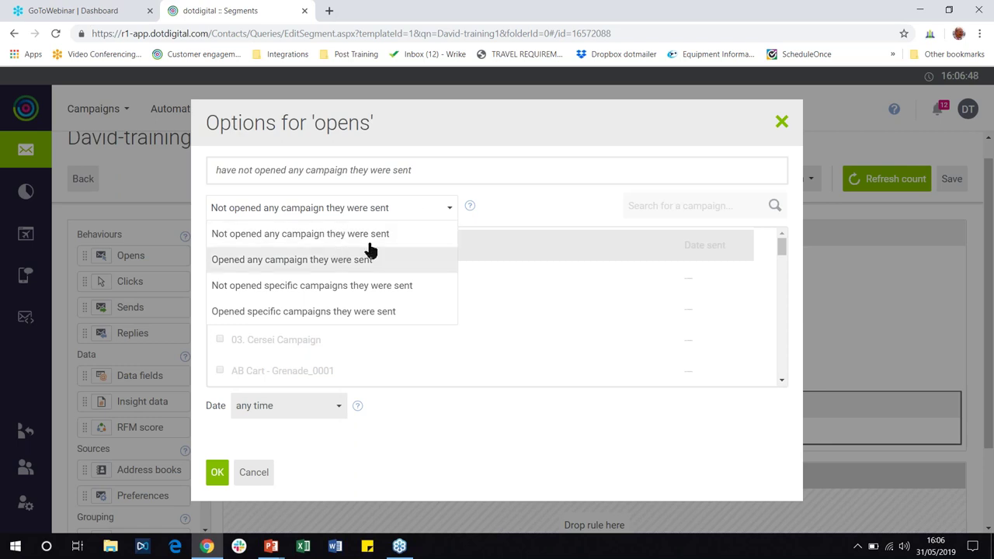
pyautogui.click(304, 237)
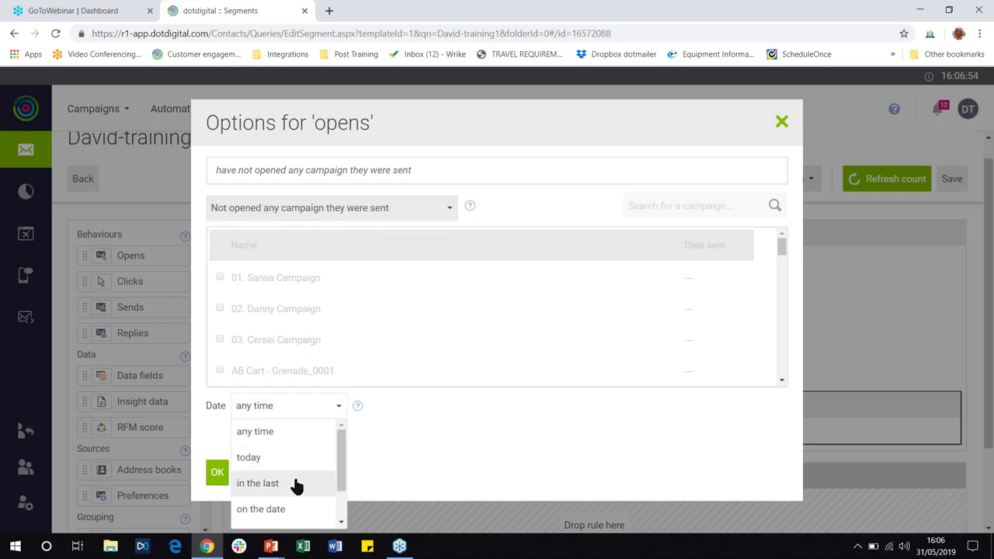
# Try limiting the opens rule's date to in the last 365 days and set it back to any time.
pyautogui.click(296, 484)
pyautogui.write('365')
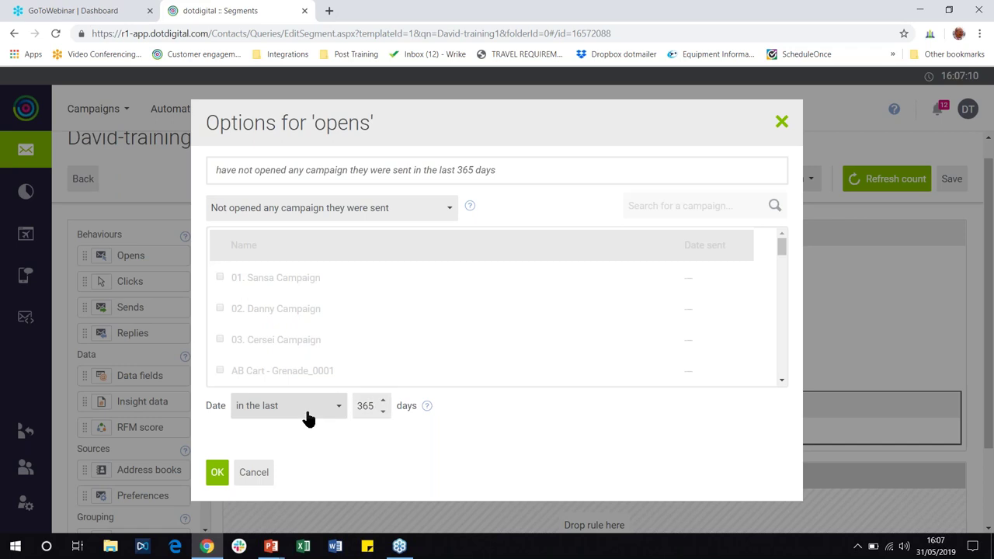
pyautogui.click(307, 420)
pyautogui.click(300, 428)
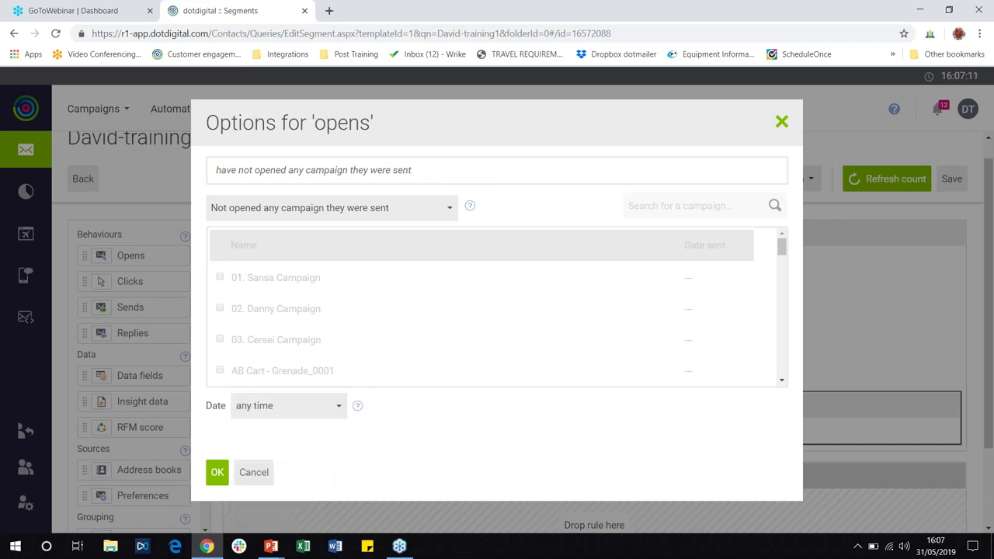
# Set the opens rule to 'Opened specific campaigns they were sent' for Birthday_follow-up, Birthday_offer and Birthday_Warm-up, and apply it.
pyautogui.click(315, 215)
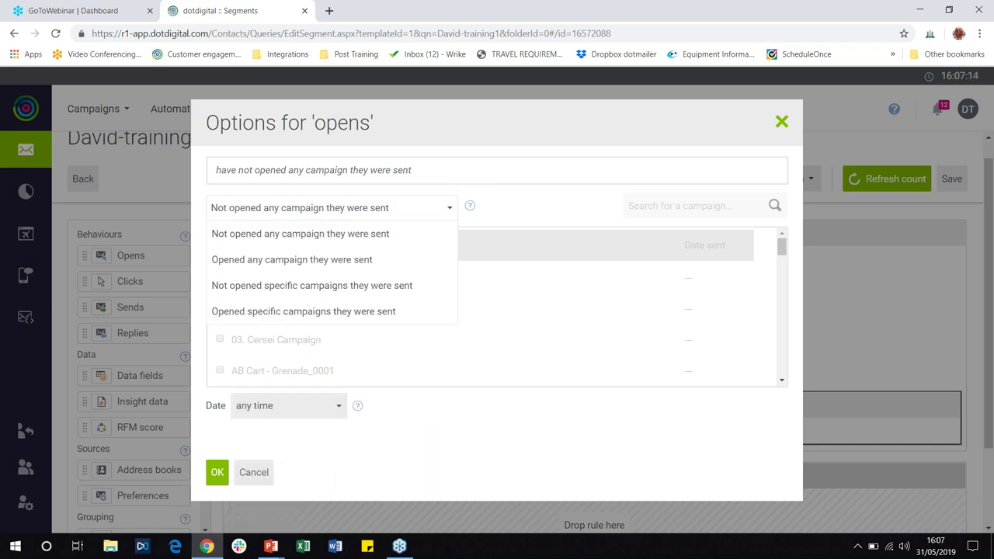
pyautogui.click(269, 313)
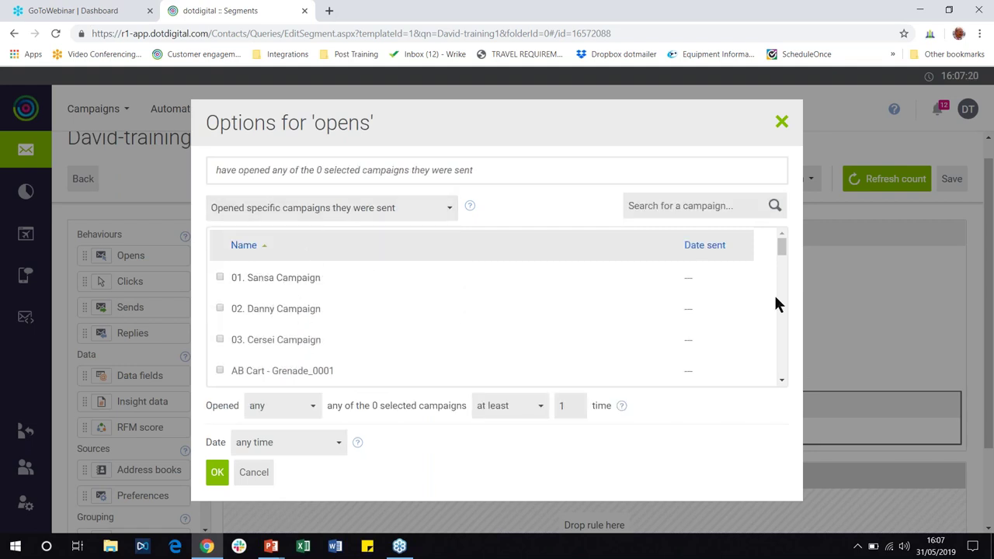
pyautogui.moveTo(783, 254); pyautogui.dragTo(777, 285)
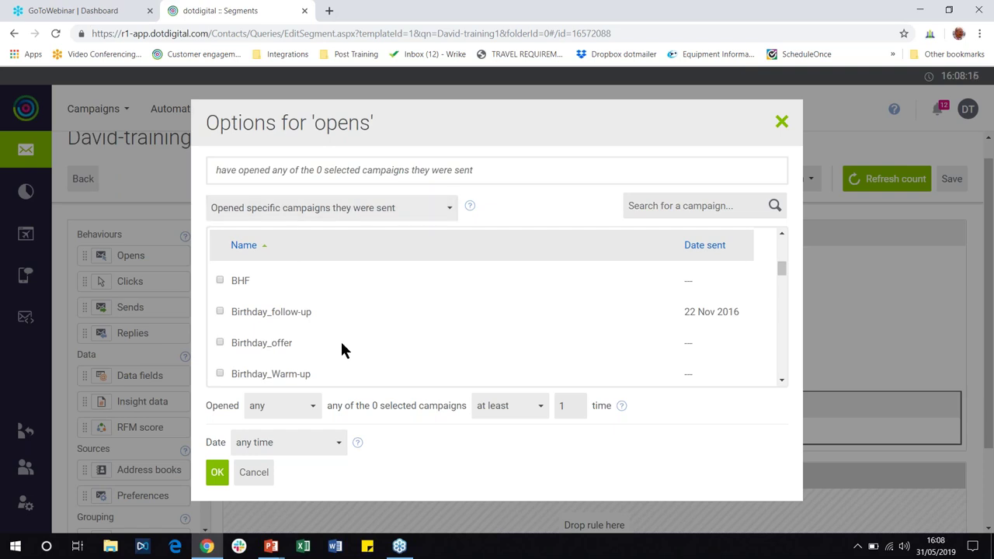
pyautogui.click(272, 312)
pyautogui.click(271, 339)
pyautogui.click(276, 377)
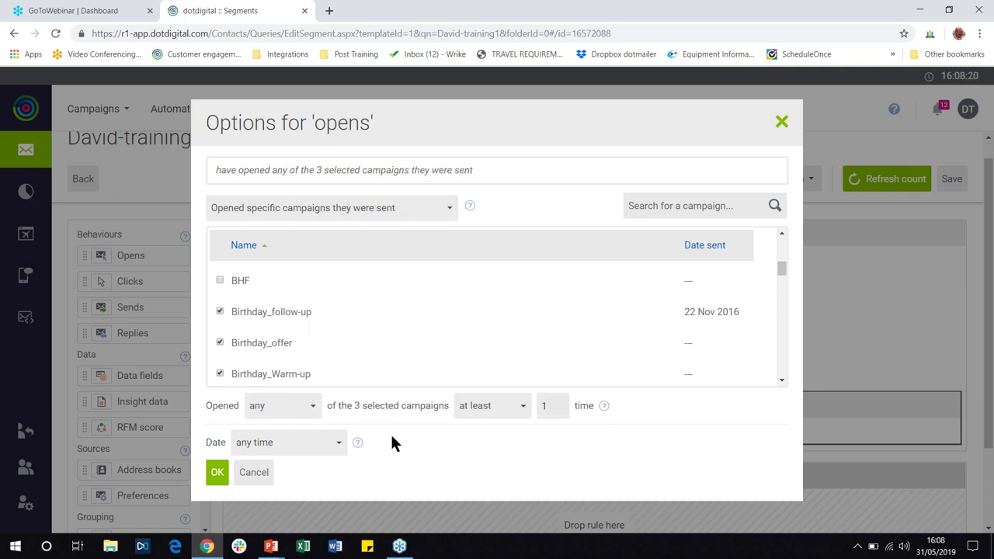
pyautogui.click(281, 407)
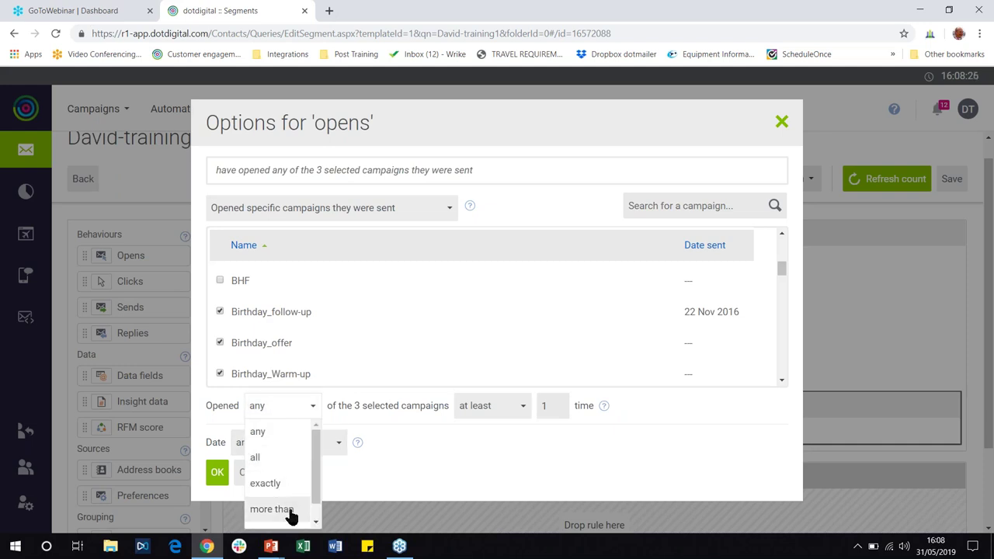
pyautogui.click(349, 476)
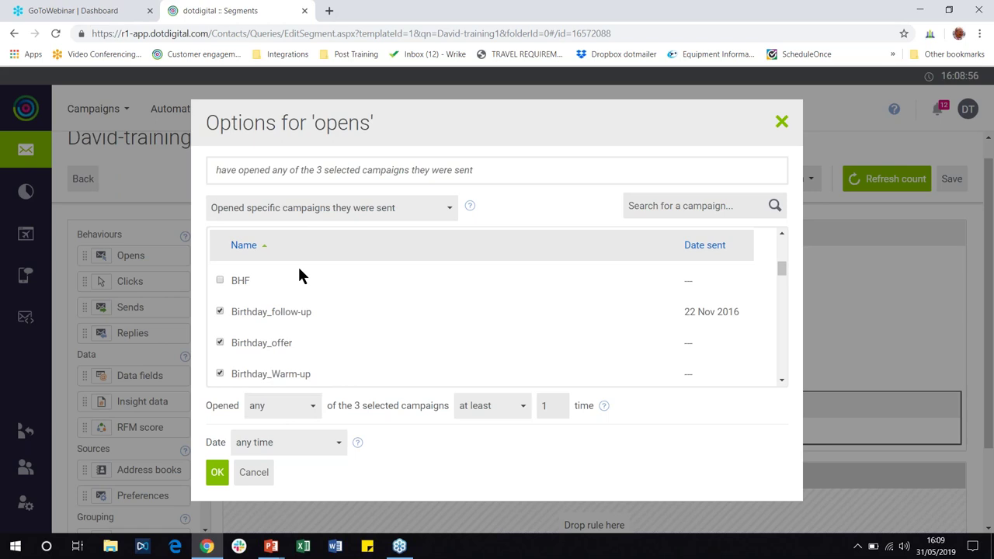
pyautogui.click(216, 472)
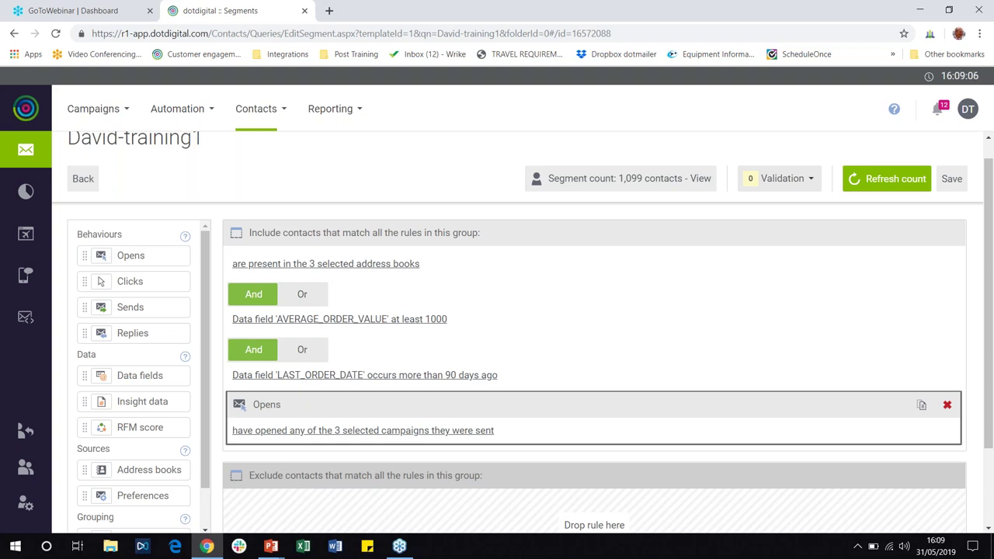
pyautogui.click(191, 126)
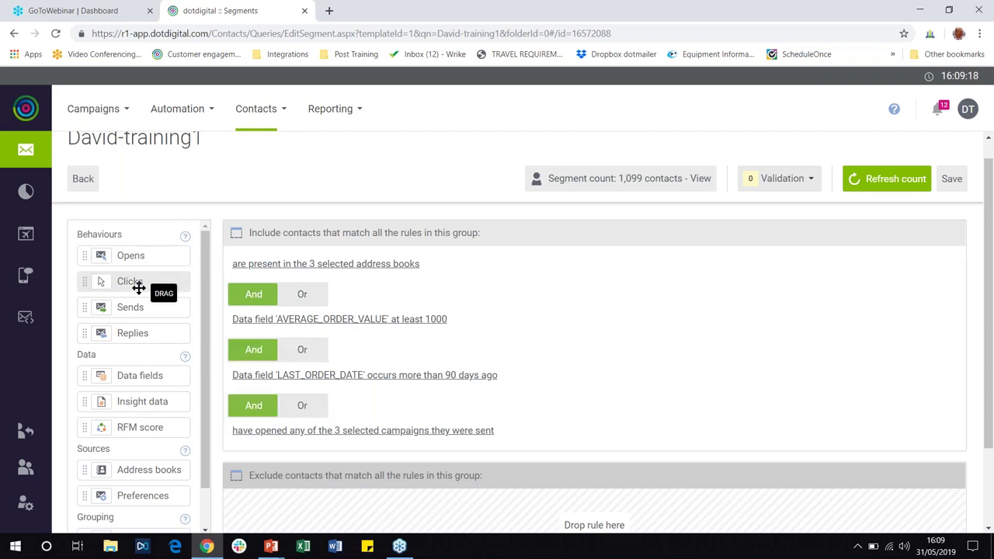
# Add a Clicks rule below the opens rule and set it to 'They have clicked any link' for any campaign.
pyautogui.moveTo(138, 286); pyautogui.dragTo(299, 449)
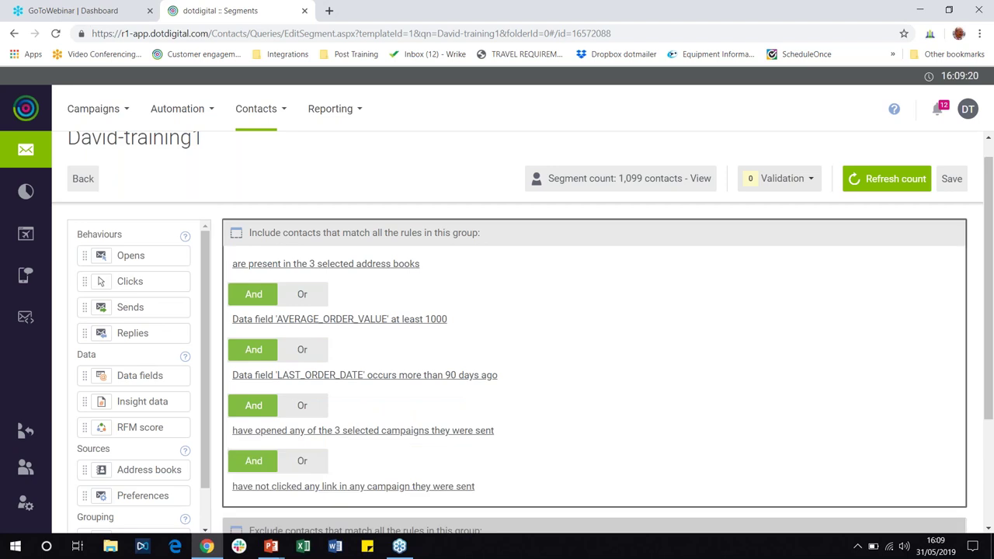
pyautogui.click(339, 489)
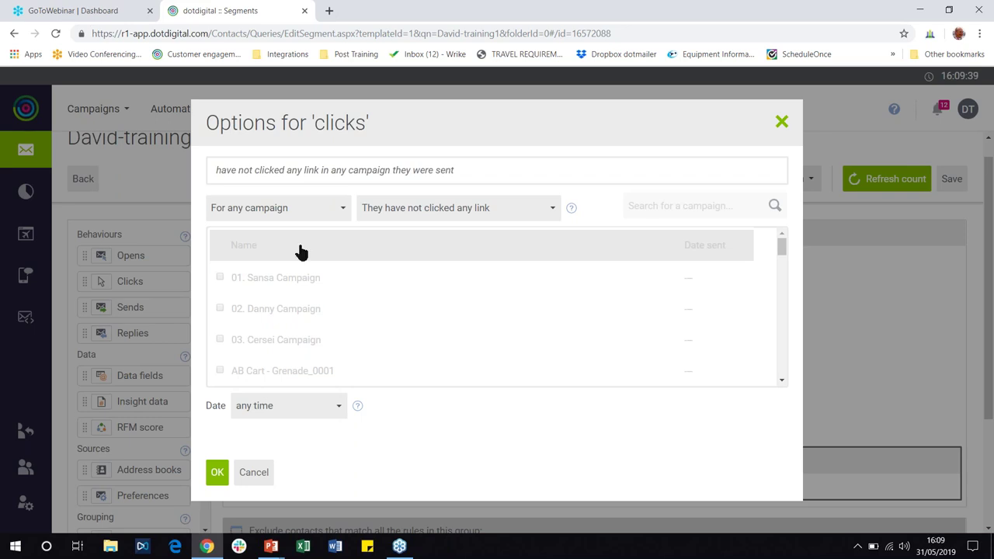
pyautogui.click(286, 216)
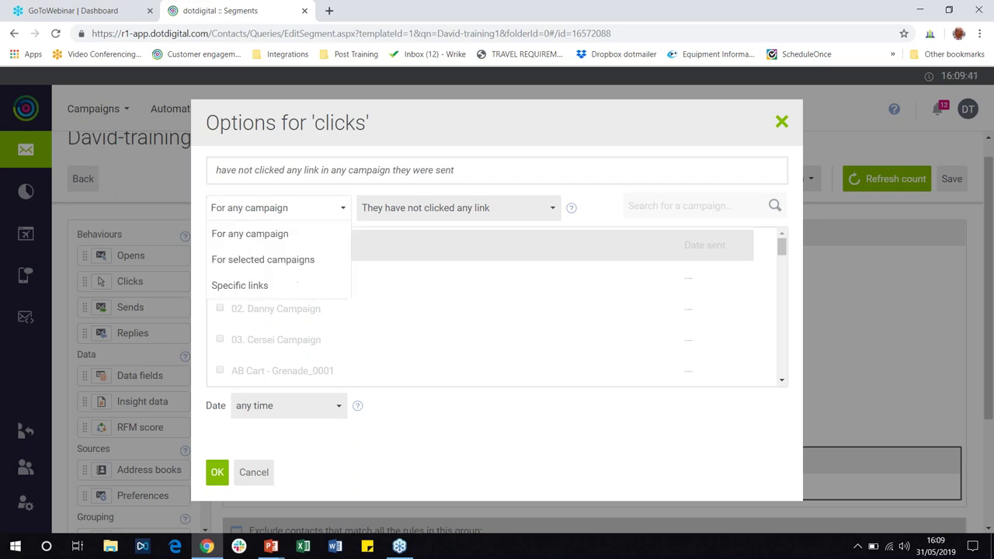
pyautogui.click(247, 242)
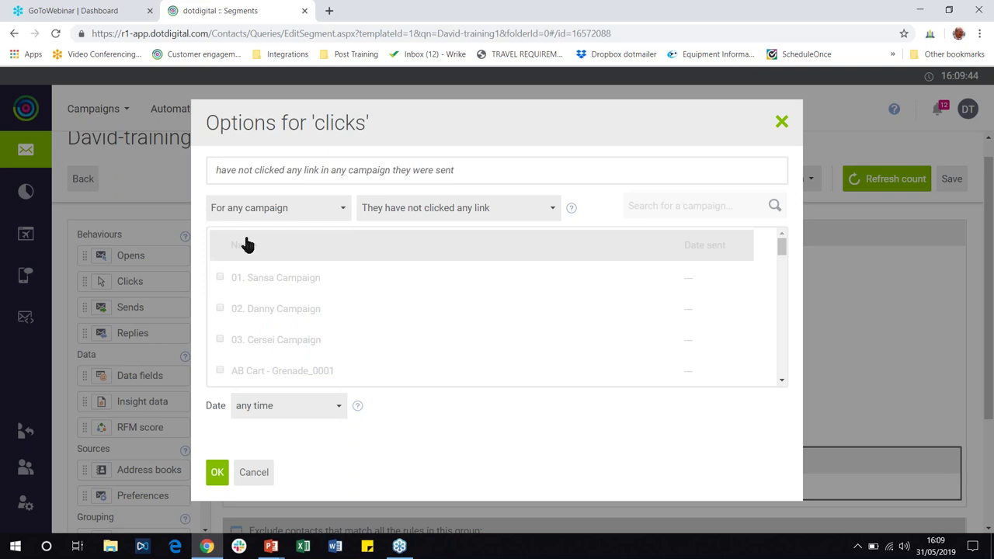
pyautogui.click(439, 216)
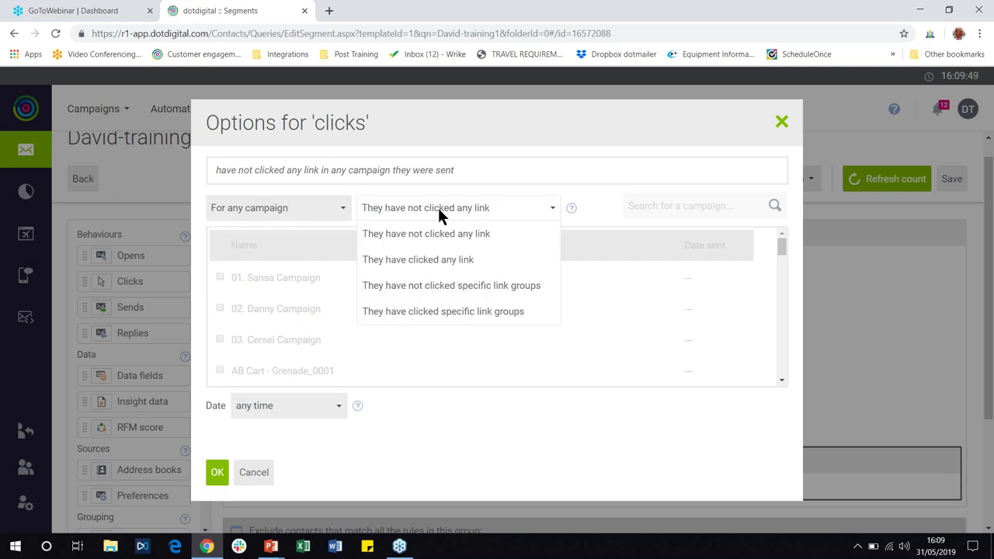
pyautogui.click(428, 261)
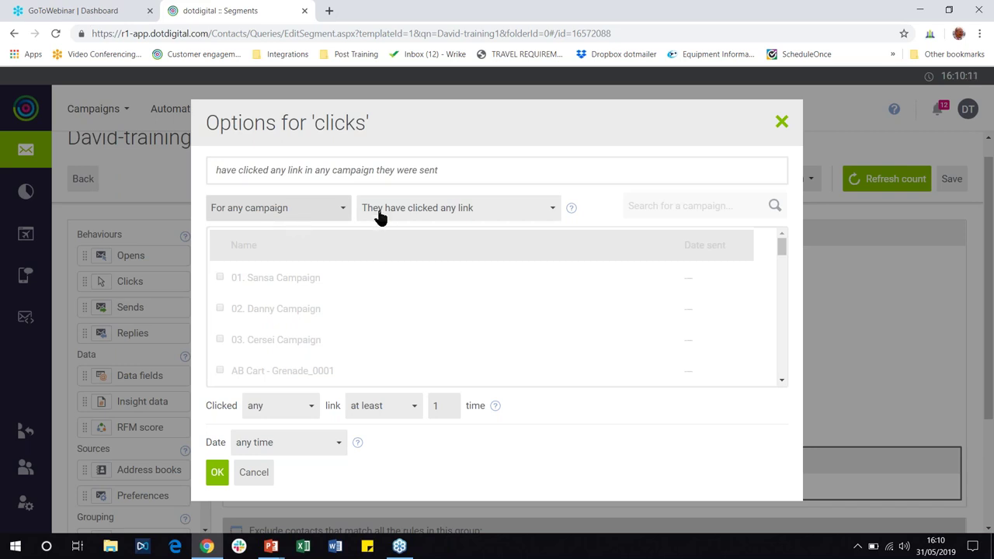
# Try limiting the clicks rule's date to in the last 180 days and set it back to any time.
pyautogui.click(262, 520)
pyautogui.click(371, 440)
pyautogui.write('80')
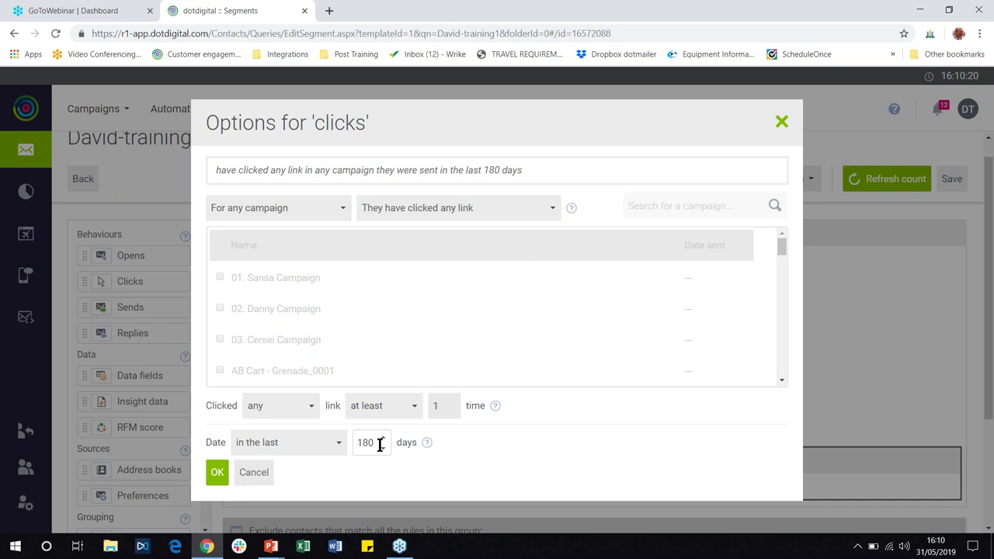
pyautogui.click(327, 454)
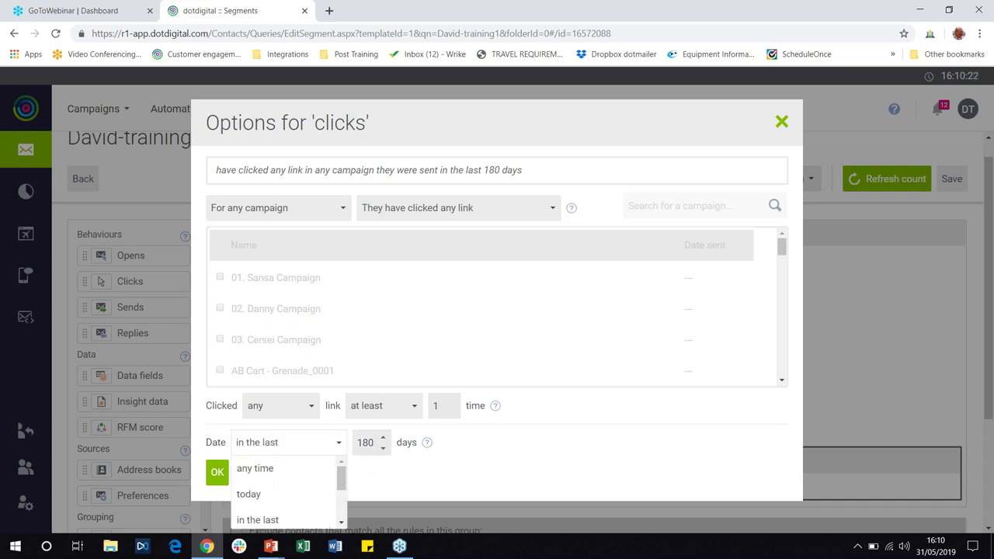
pyautogui.click(306, 469)
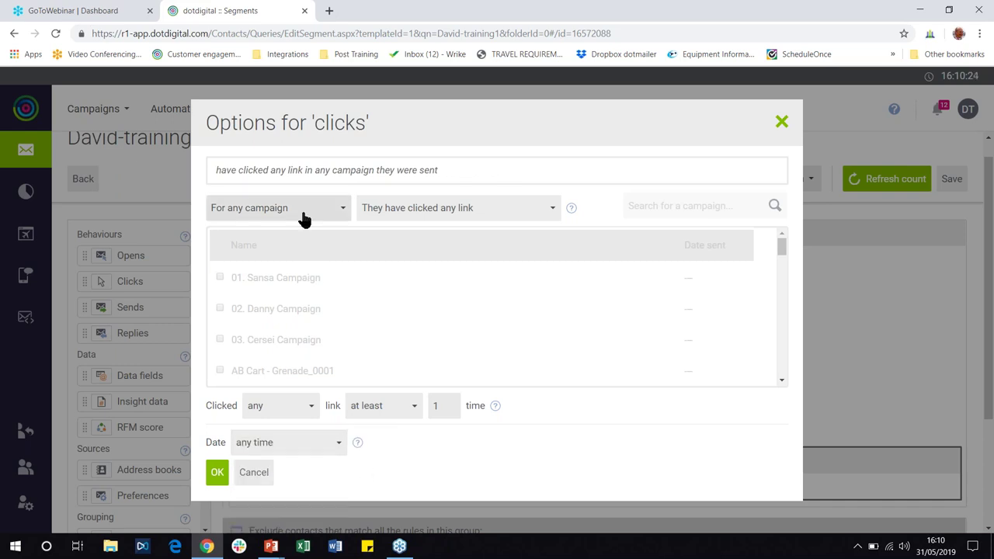
# Try the clicks rule with 'They have clicked any link' for the selected campaigns AB Cart - Grenade_0001, AB Cart 1 Email and Abbey-002.
pyautogui.click(305, 217)
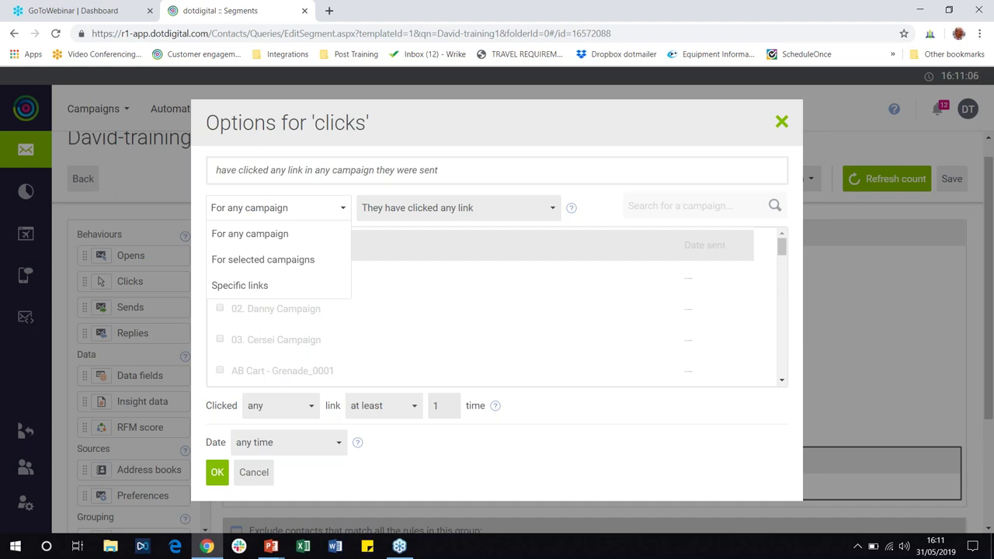
pyautogui.click(516, 117)
pyautogui.click(274, 222)
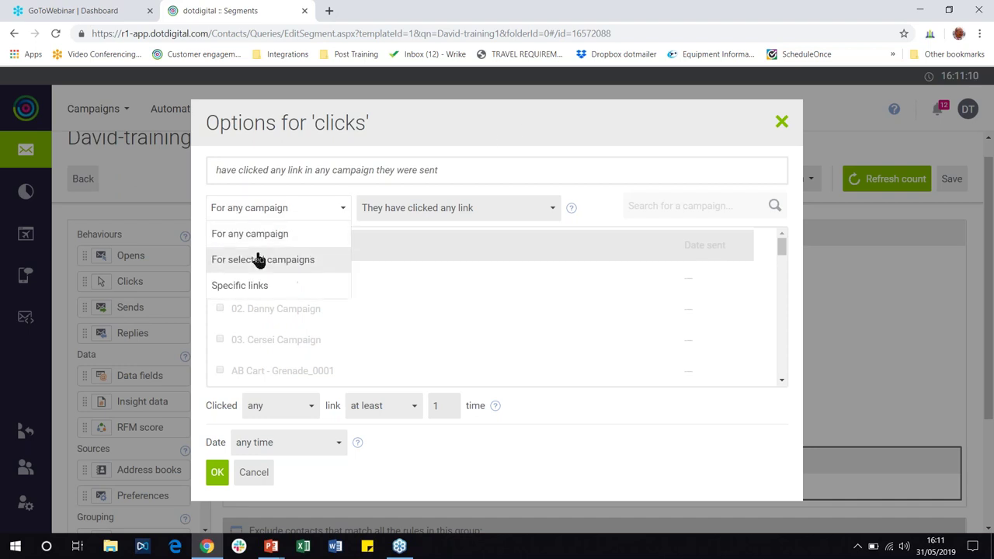
pyautogui.click(257, 259)
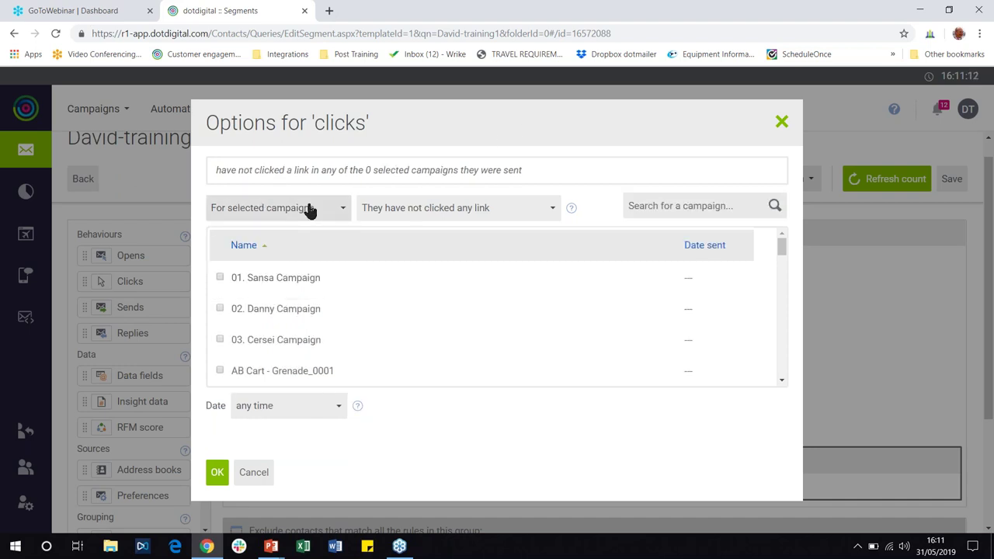
pyautogui.click(404, 215)
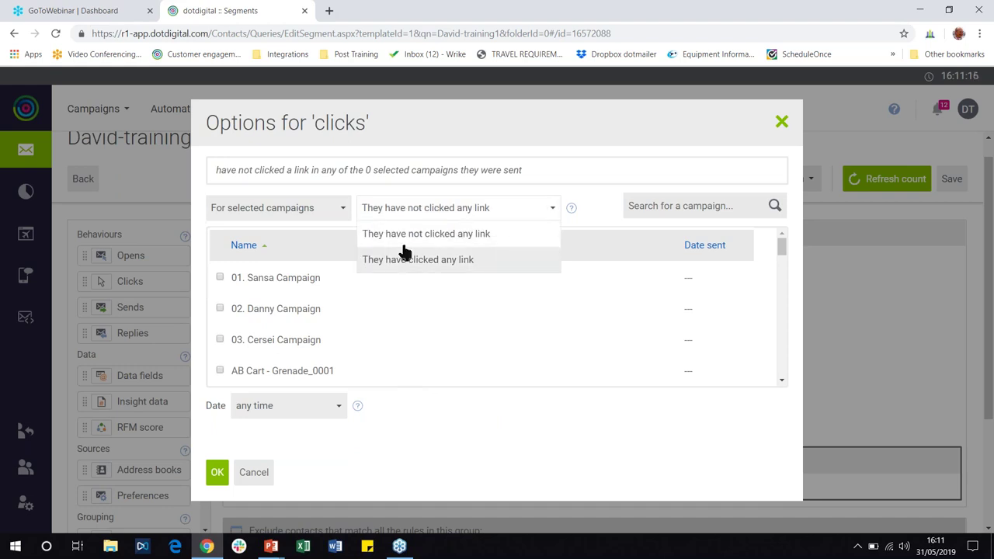
pyautogui.click(406, 259)
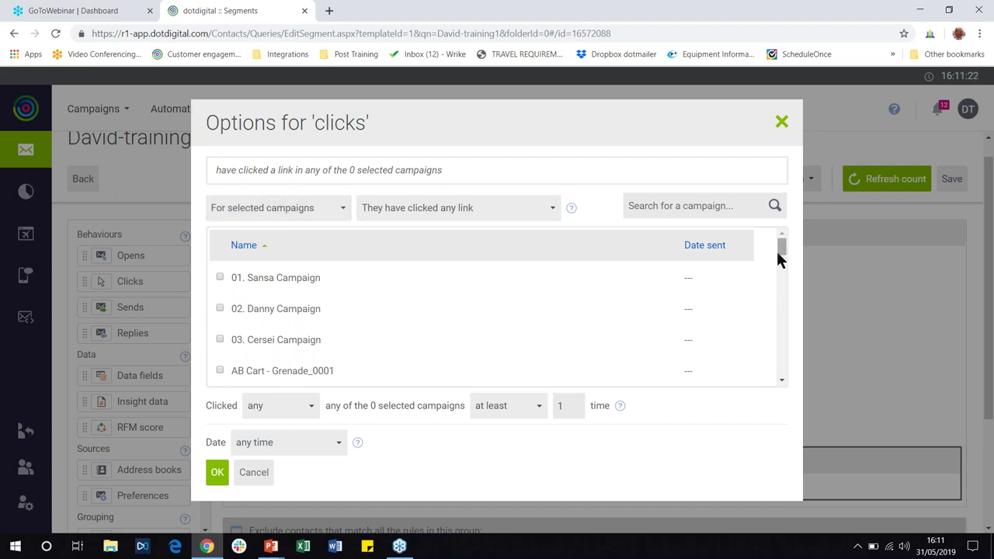
pyautogui.moveTo(778, 253)
pyautogui.mouseDown()
pyautogui.moveTo(784, 376)
pyautogui.moveTo(786, 271)
pyautogui.mouseUp()
pyautogui.click(276, 281)
pyautogui.click(271, 311)
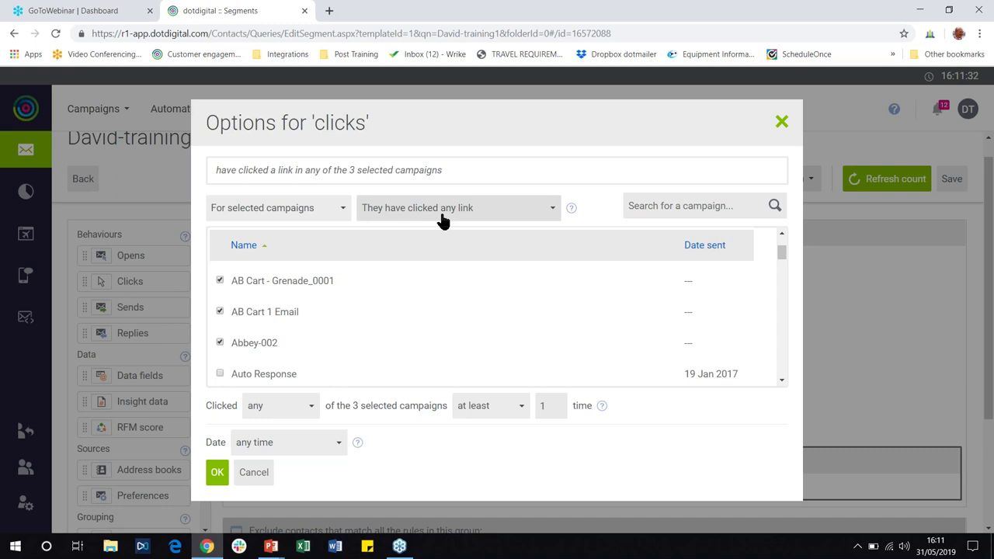
pyautogui.click(276, 405)
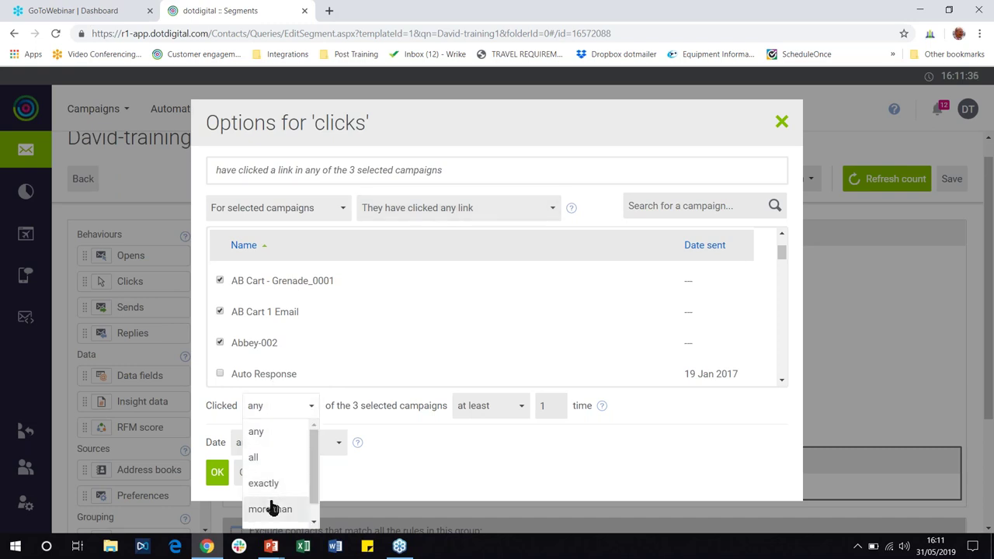
pyautogui.click(400, 477)
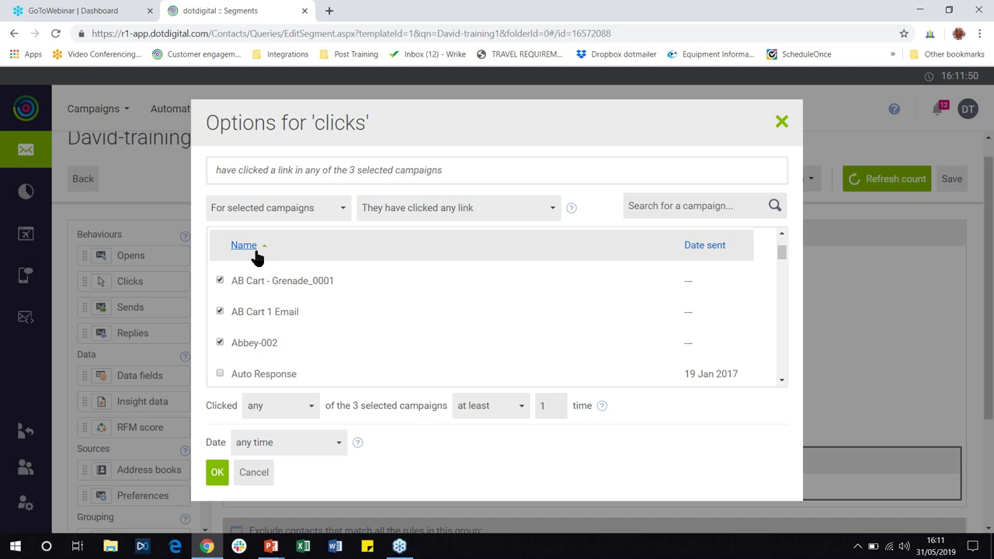
# Switch the clicks rule to Specific links with the condition 'They have clicked specific links'.
pyautogui.click(292, 216)
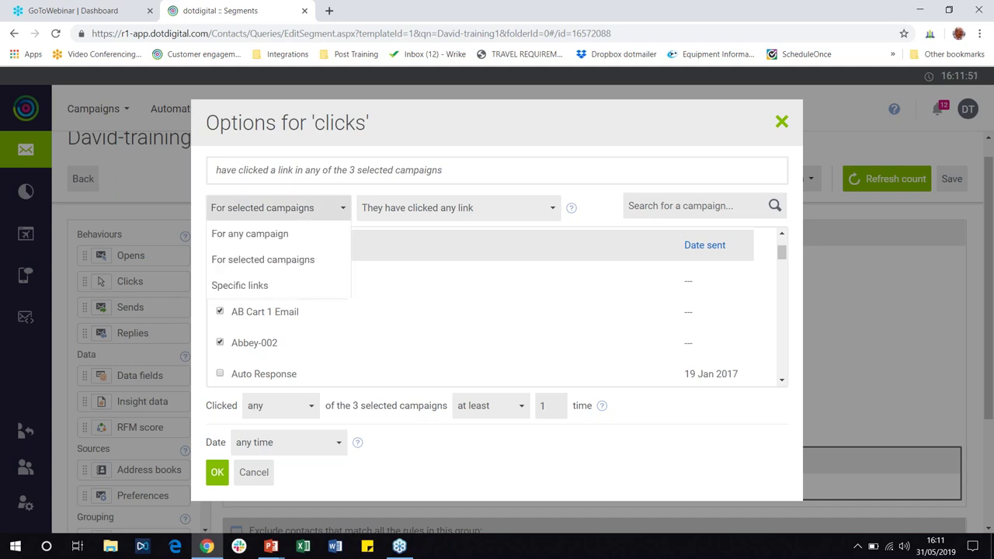
pyautogui.click(244, 284)
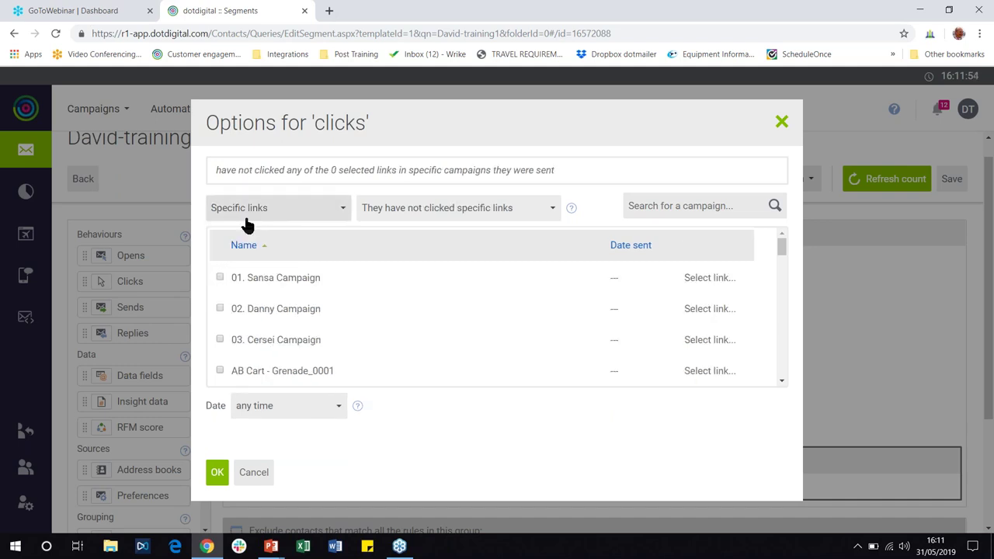
pyautogui.click(397, 220)
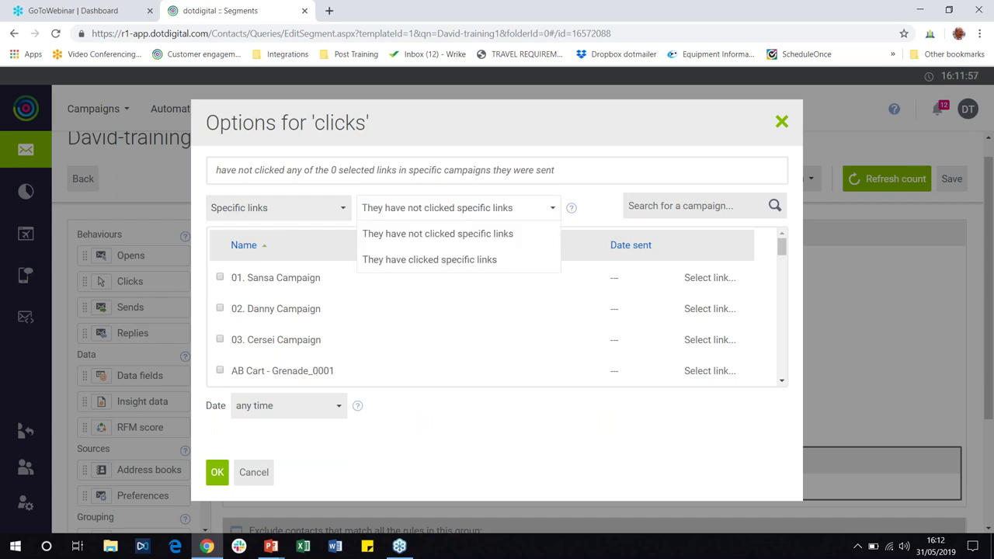
pyautogui.click(419, 261)
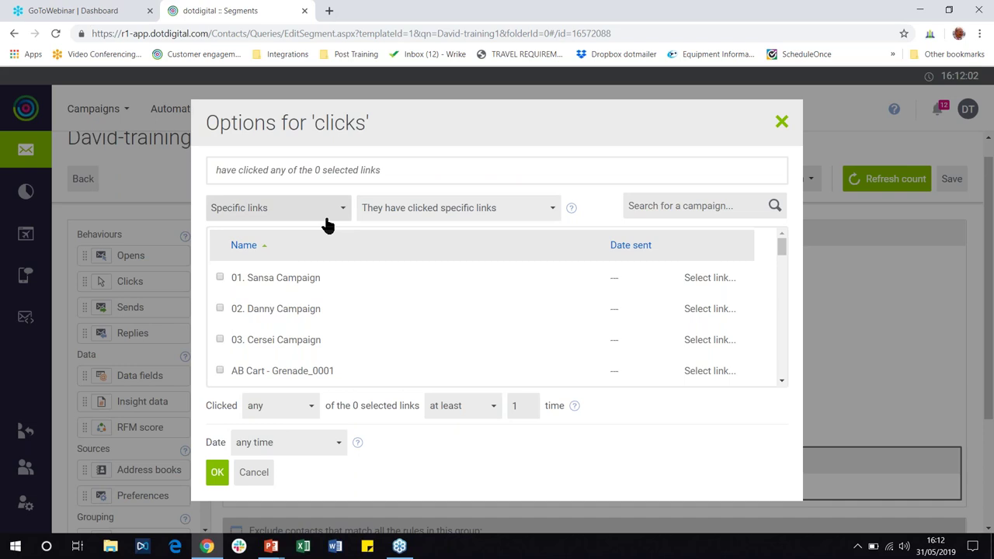
# Select the Product 1 and Product 2 links of the Follow_up_1 campaign and return to the campaign list.
pyautogui.moveTo(780, 247); pyautogui.dragTo(780, 293)
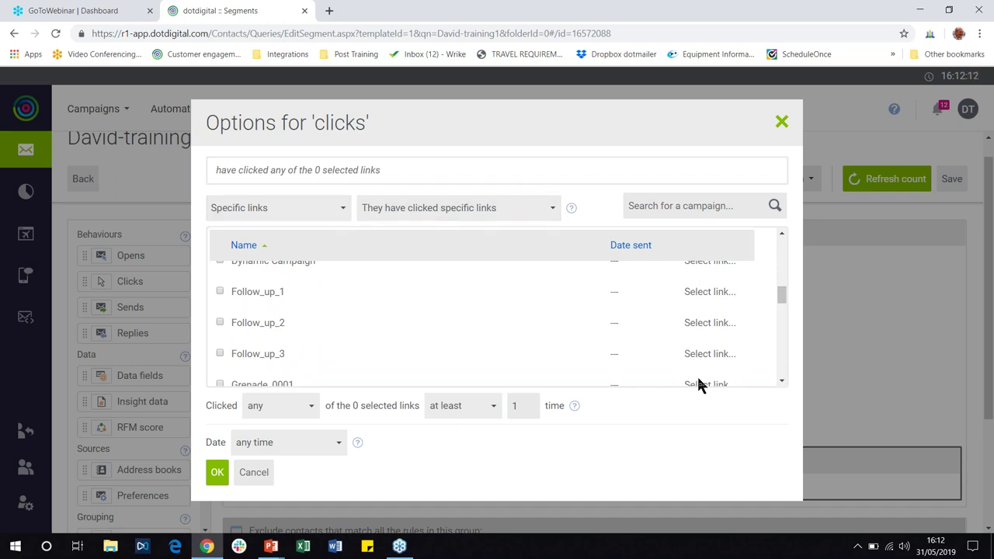
pyautogui.click(712, 293)
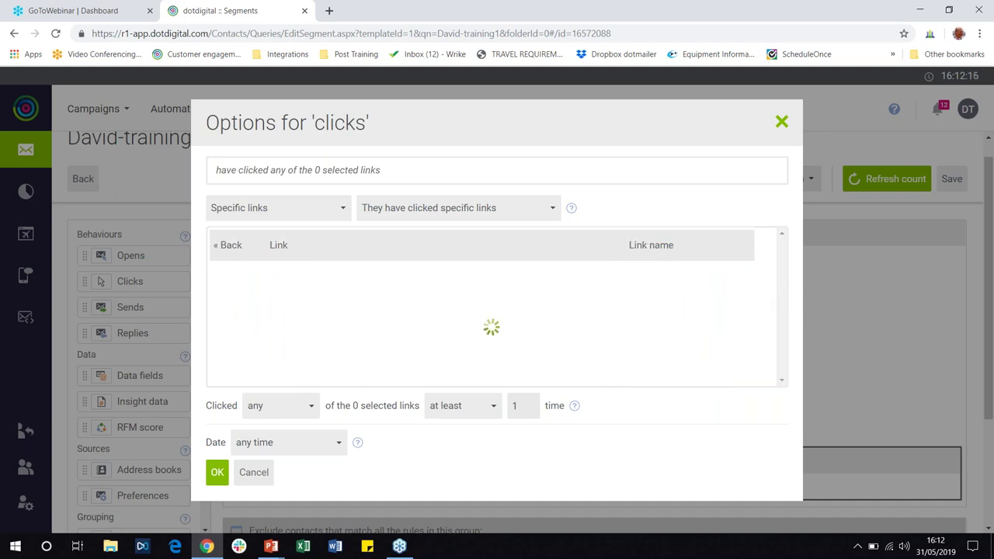
pyautogui.moveTo(783, 268); pyautogui.dragTo(786, 323)
pyautogui.click(661, 303)
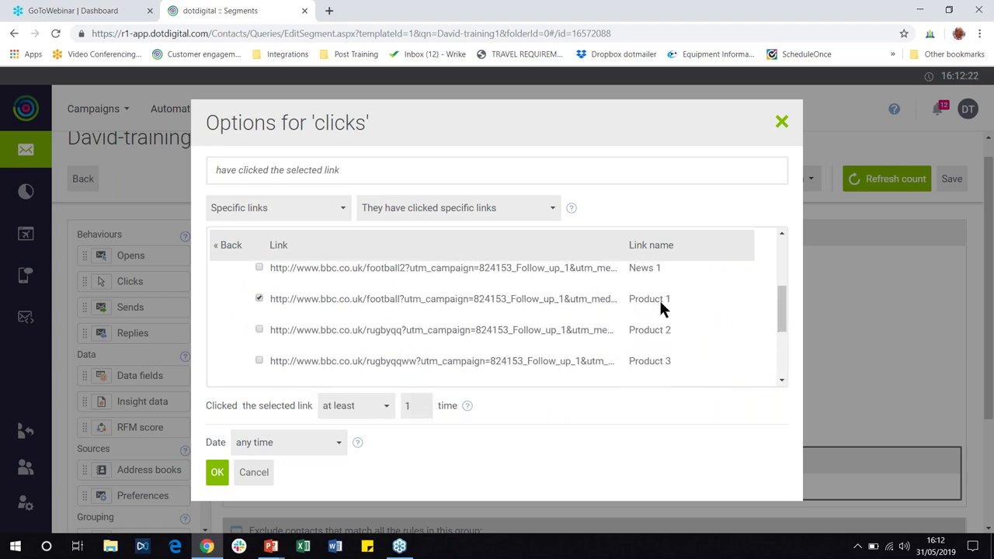
pyautogui.click(488, 340)
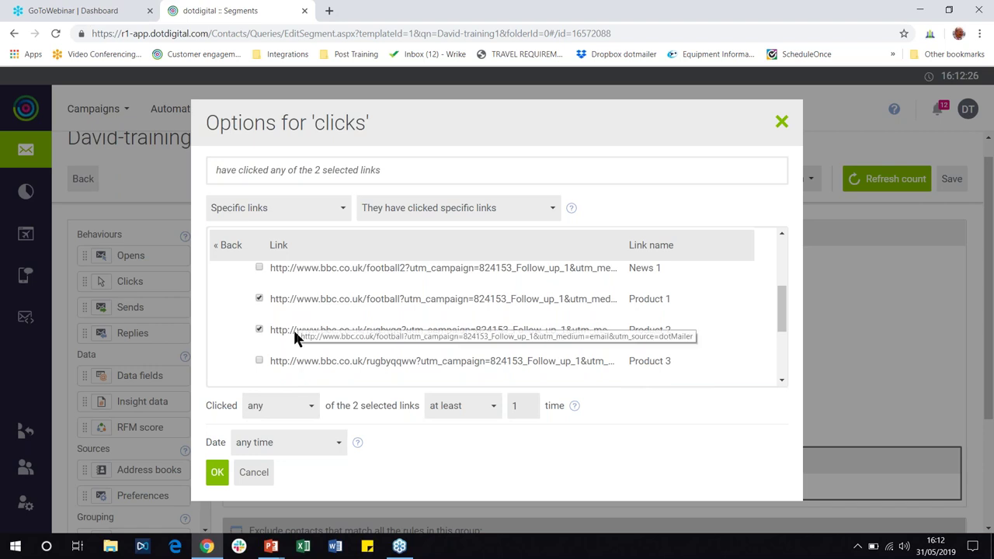
pyautogui.click(231, 245)
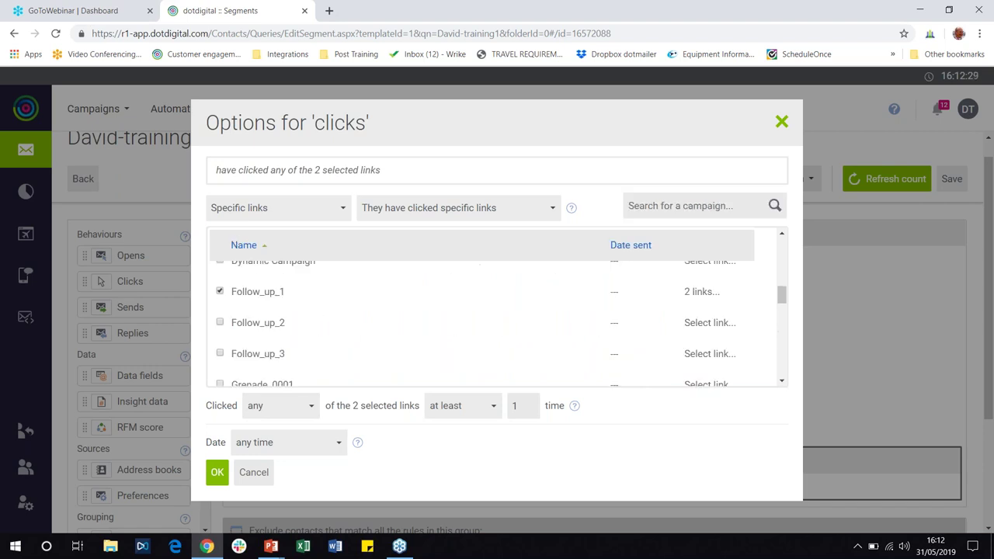
# Add the Product 1 link of the Follow_up_2 campaign to the clicks rule, ticking Product 2 as well and clearing it again.
pyautogui.click(691, 323)
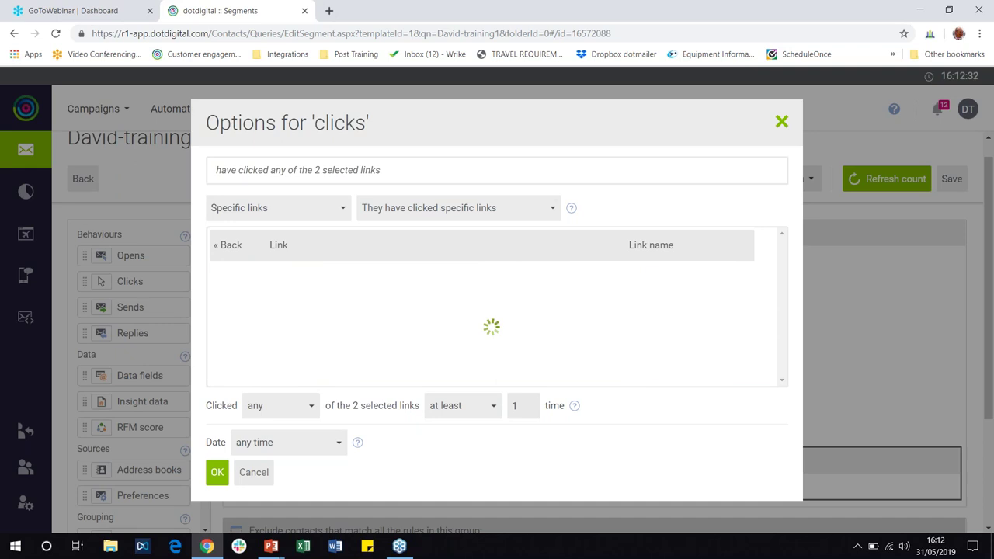
pyautogui.moveTo(781, 259); pyautogui.dragTo(773, 278)
pyautogui.click(654, 325)
pyautogui.click(644, 357)
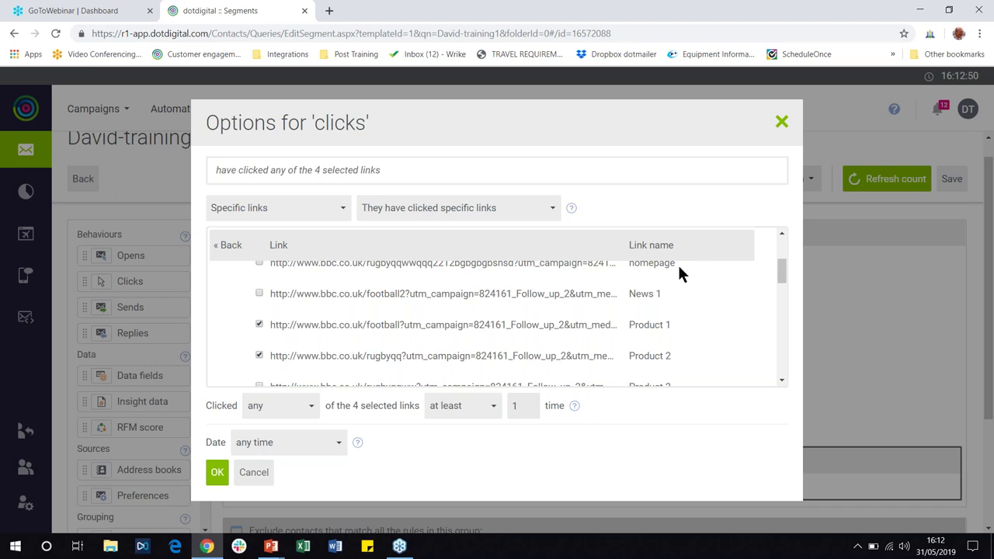
pyautogui.click(623, 359)
# View the clicks rule's link type choices, keep Specific links, and confirm the rule's options.
pyautogui.click(643, 440)
pyautogui.click(311, 208)
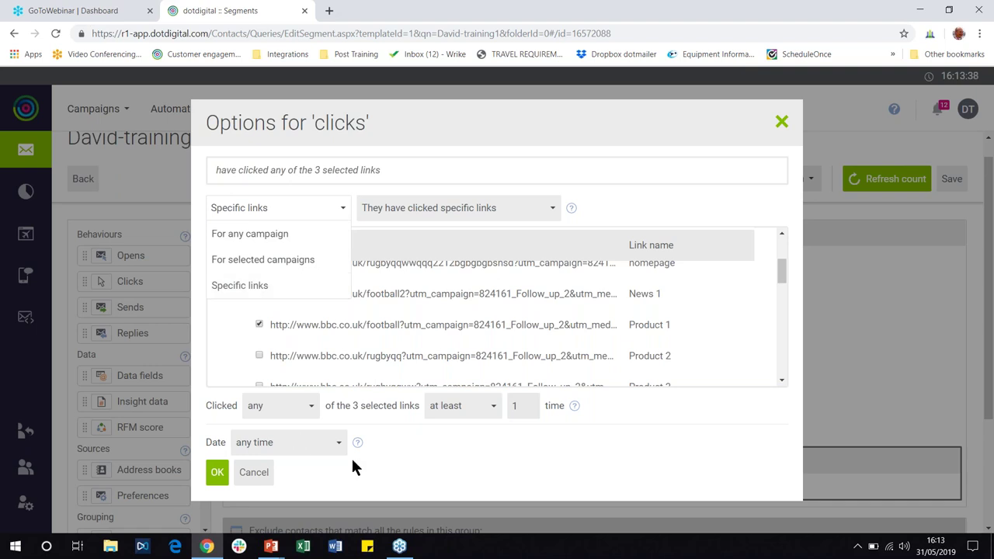
pyautogui.click(439, 452)
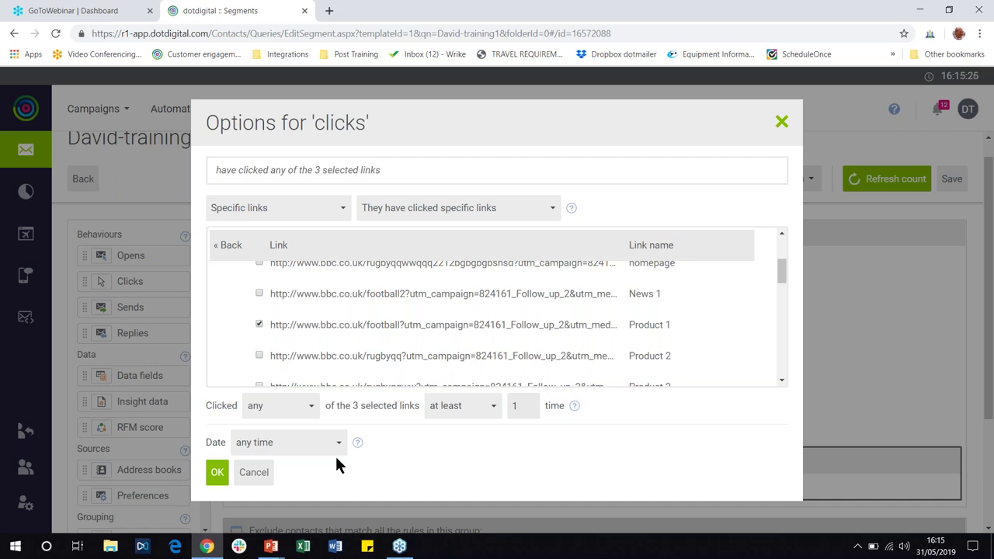
pyautogui.click(211, 477)
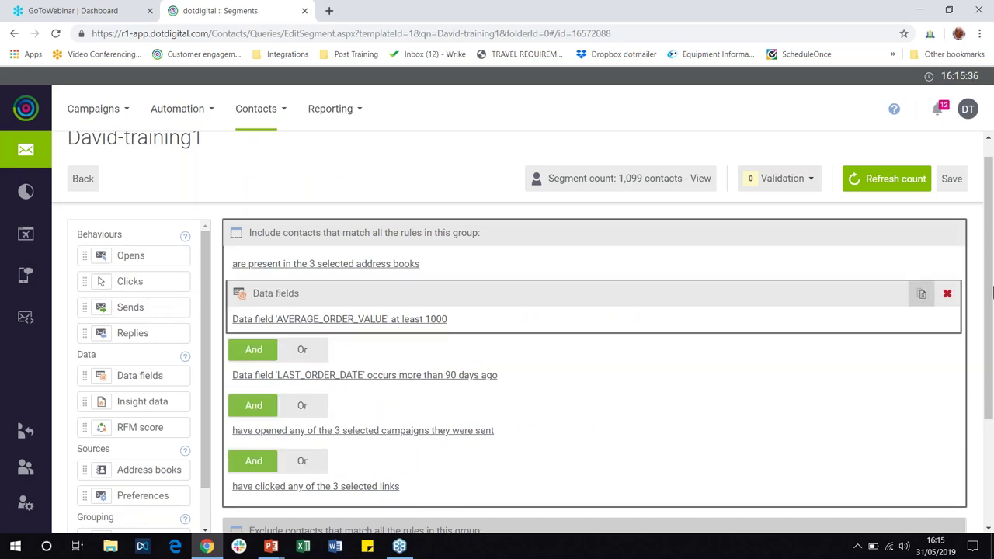
# Add a Sends rule to the exclude group of the segment and open its options.
pyautogui.scroll(-1, 281, 487)
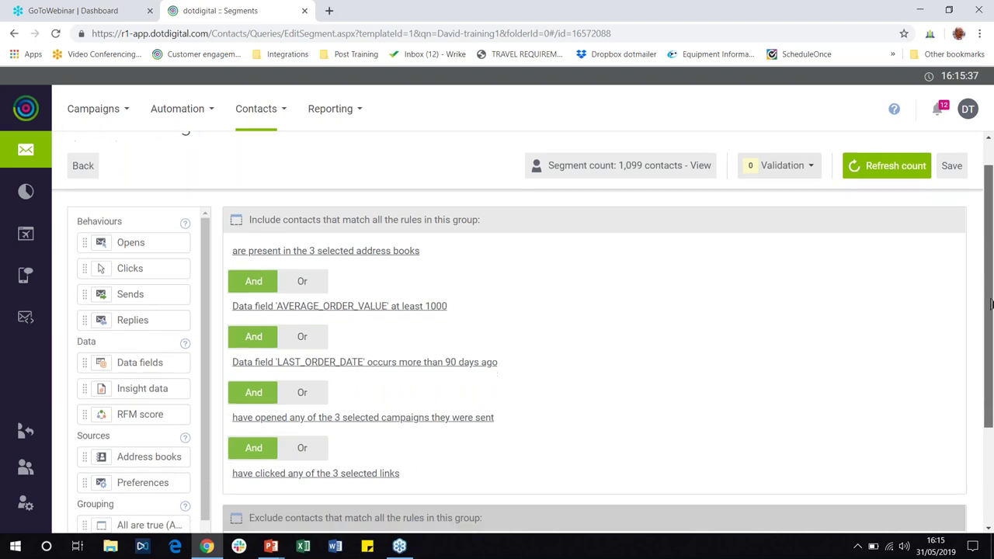
pyautogui.click(258, 115)
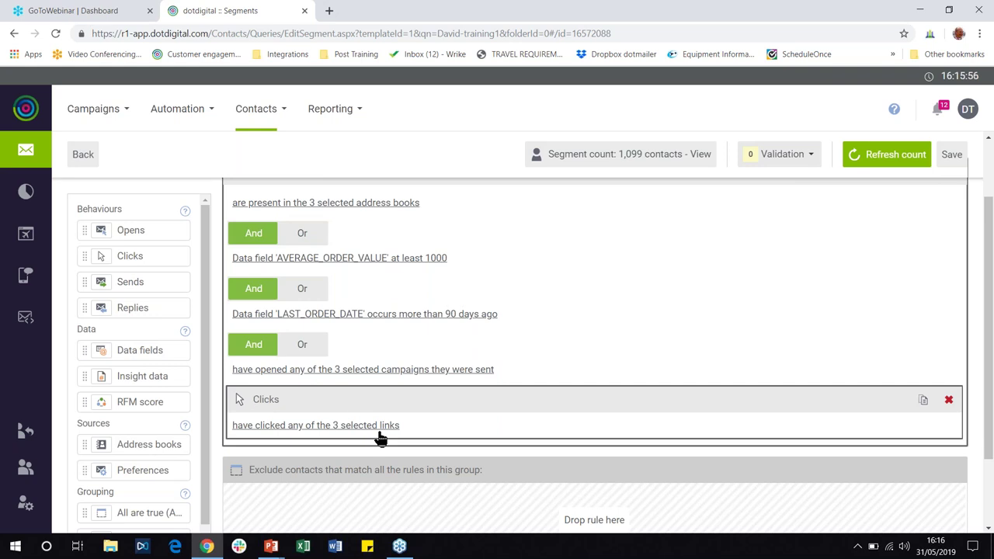
pyautogui.moveTo(990, 414); pyautogui.dragTo(992, 450)
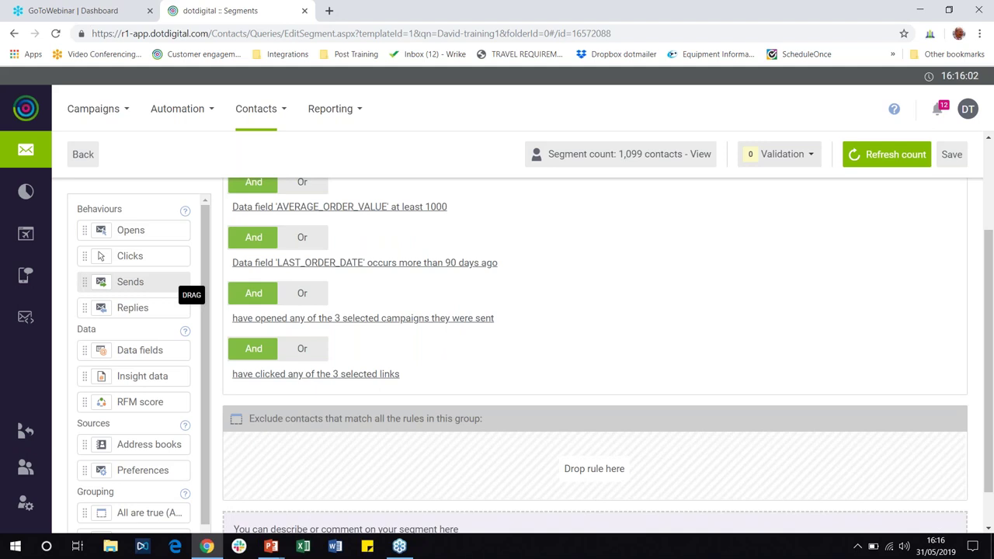
pyautogui.moveTo(130, 282); pyautogui.dragTo(392, 463)
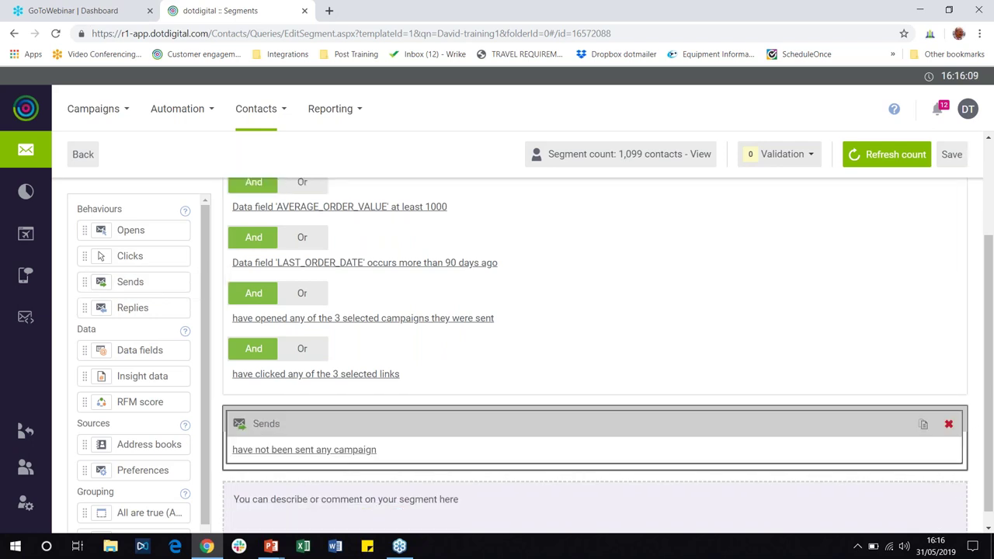
pyautogui.click(357, 452)
# Try the sends rule with 'Sent specific campaigns', selecting 02. Danny Campaign and clearing it again.
pyautogui.click(316, 208)
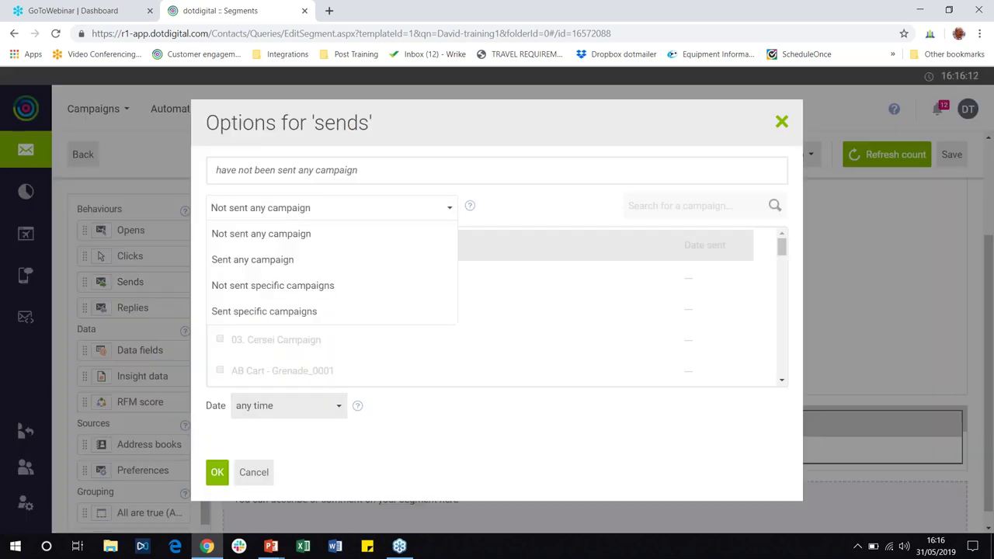
pyautogui.click(269, 313)
pyautogui.click(268, 311)
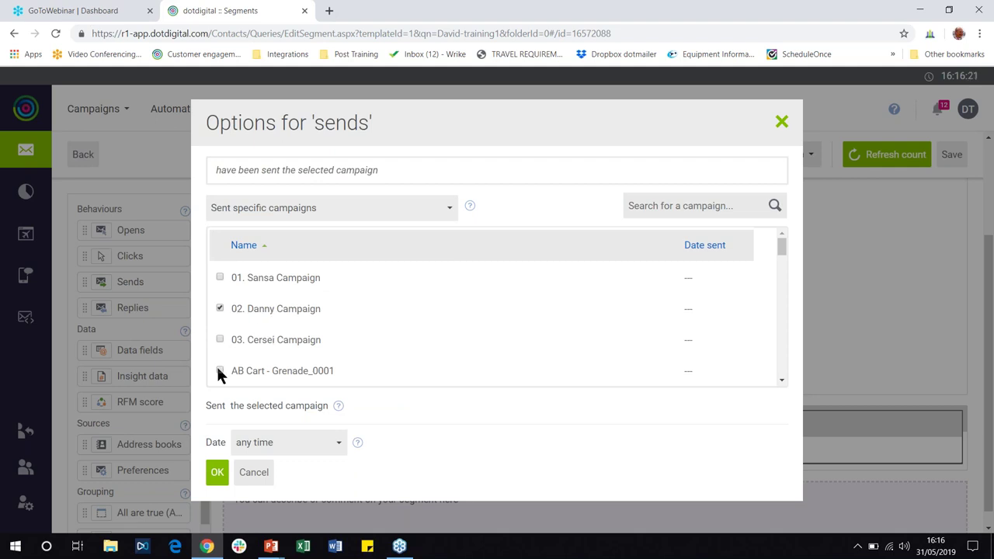
pyautogui.click(219, 308)
# Set the exclusion's sends rule to 'Sent any campaign' with the date today, and confirm it.
pyautogui.click(284, 212)
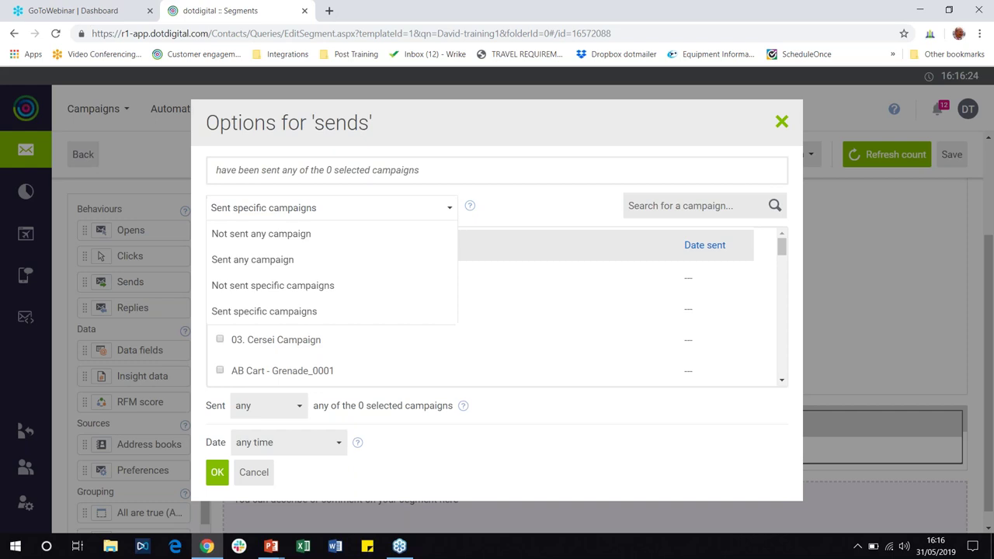
pyautogui.click(255, 263)
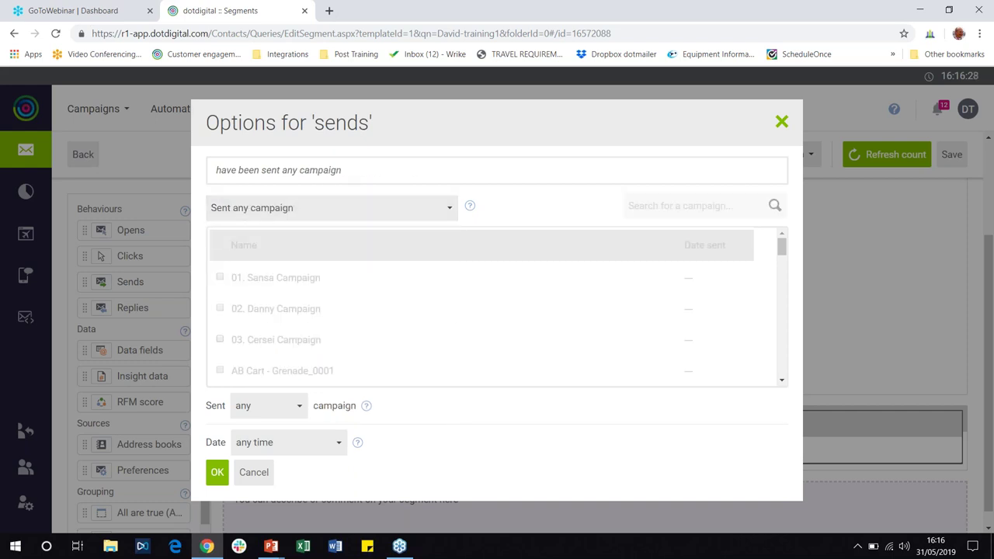
pyautogui.click(266, 450)
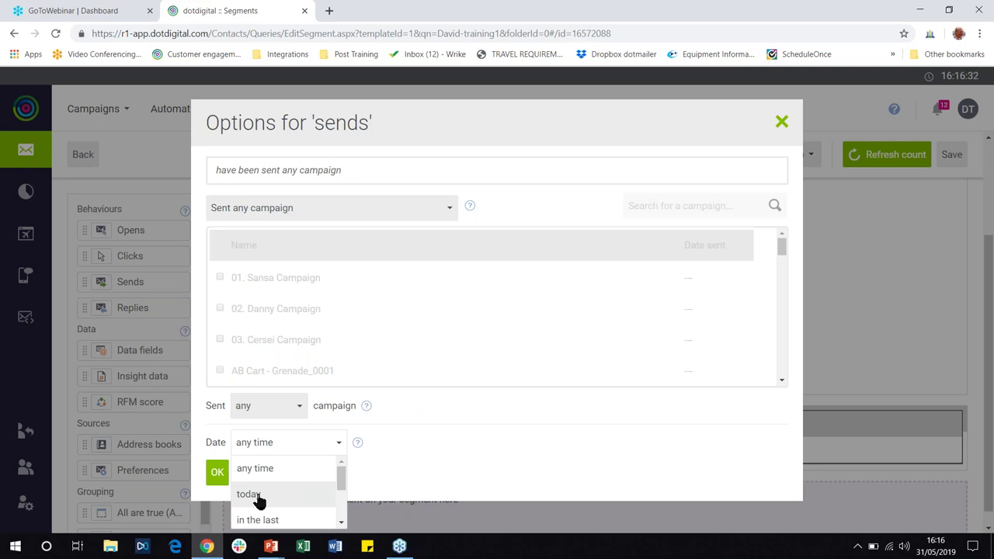
pyautogui.click(259, 499)
pyautogui.click(216, 475)
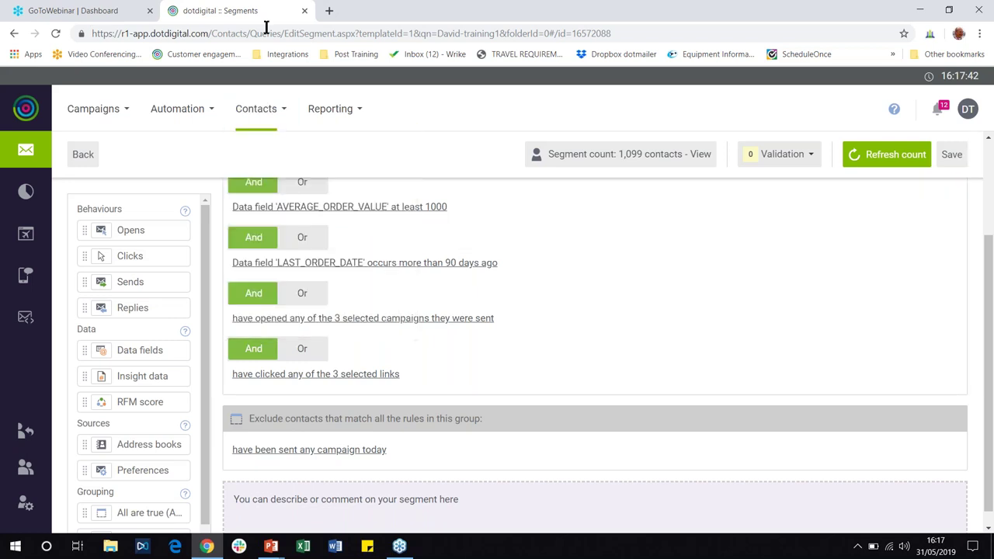
# Open the dotdigital website in a new tab and browse the Resources page of its Learning section.
pyautogui.click(329, 11)
pyautogui.click(220, 55)
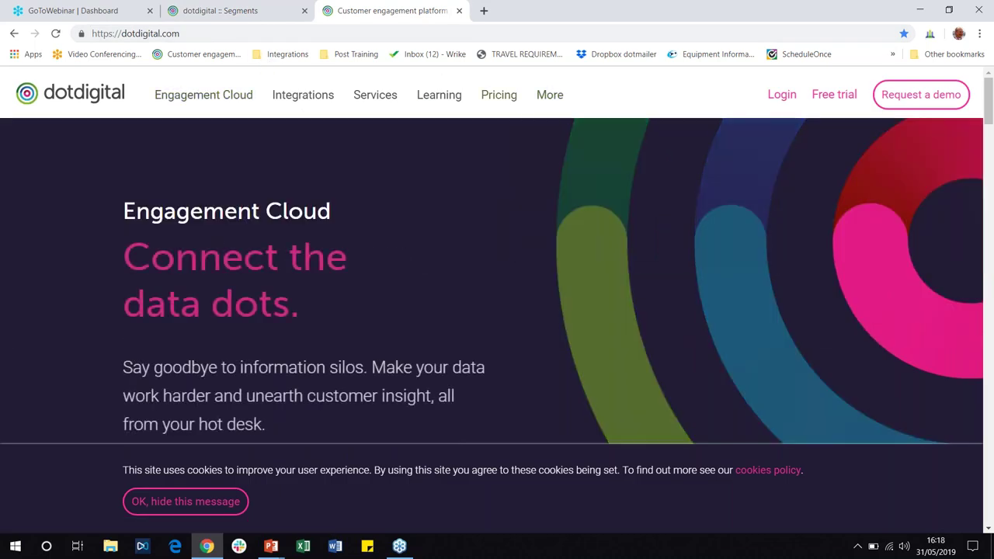
pyautogui.moveTo(441, 104)
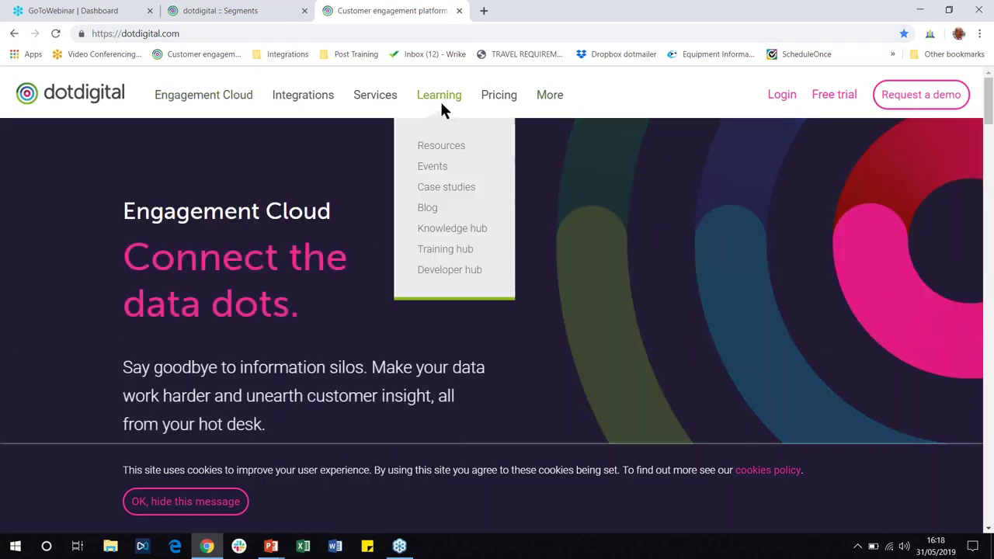
pyautogui.click(441, 146)
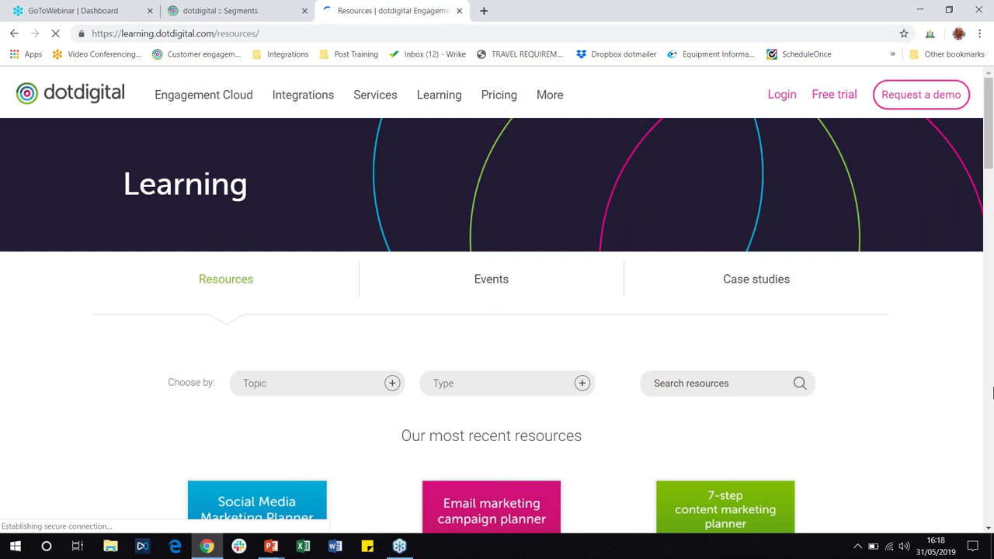
pyautogui.click(989, 529)
pyautogui.moveTo(988, 529); pyautogui.dragTo(989, 529)
pyautogui.moveTo(484, 257)
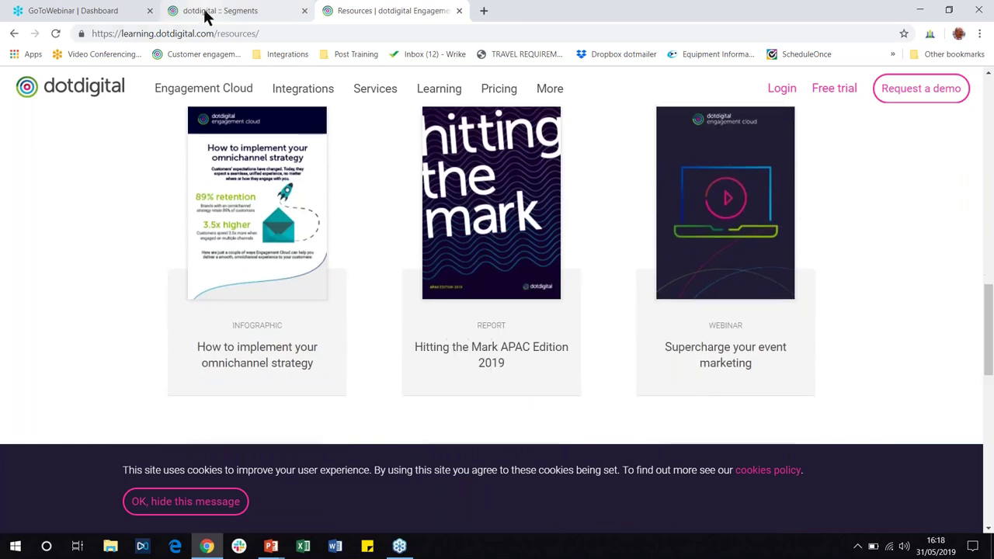
# Return to the segment editor and toggle the include group's rules between And and Or, ending on Or.
pyautogui.click(205, 16)
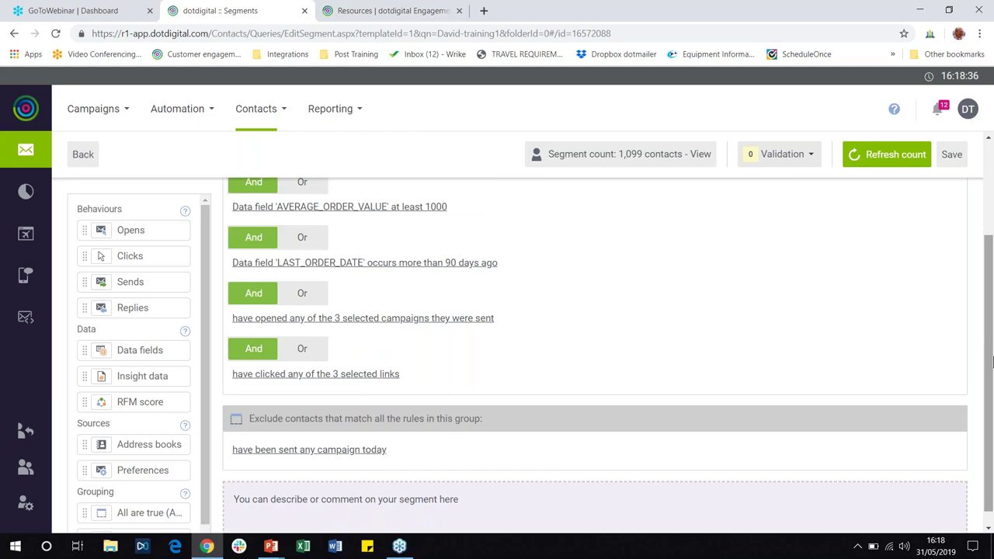
pyautogui.moveTo(991, 369); pyautogui.dragTo(989, 308)
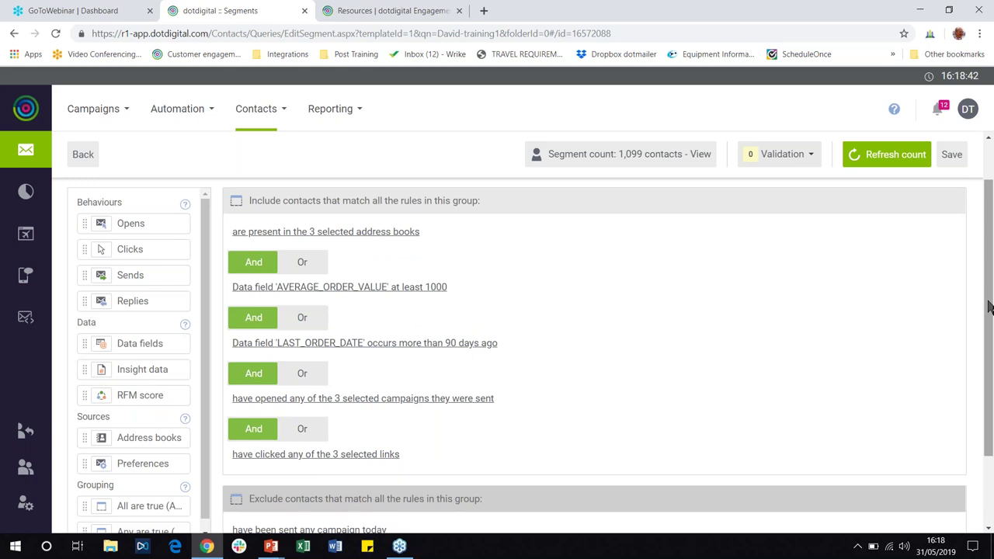
pyautogui.click(309, 374)
pyautogui.click(309, 374)
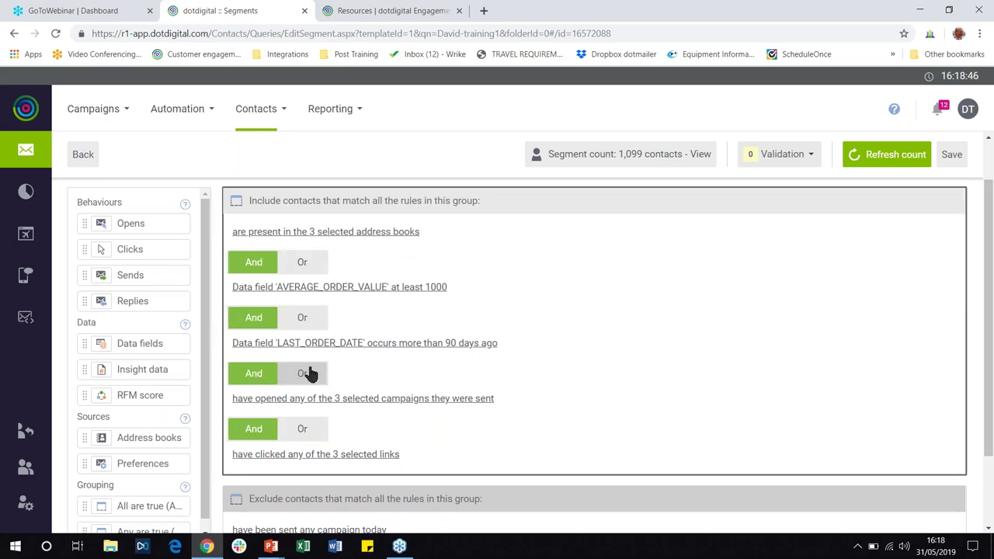
pyautogui.click(309, 373)
pyautogui.click(309, 374)
pyautogui.click(310, 374)
pyautogui.click(312, 375)
pyautogui.click(312, 375)
pyautogui.click(312, 375)
pyautogui.click(313, 375)
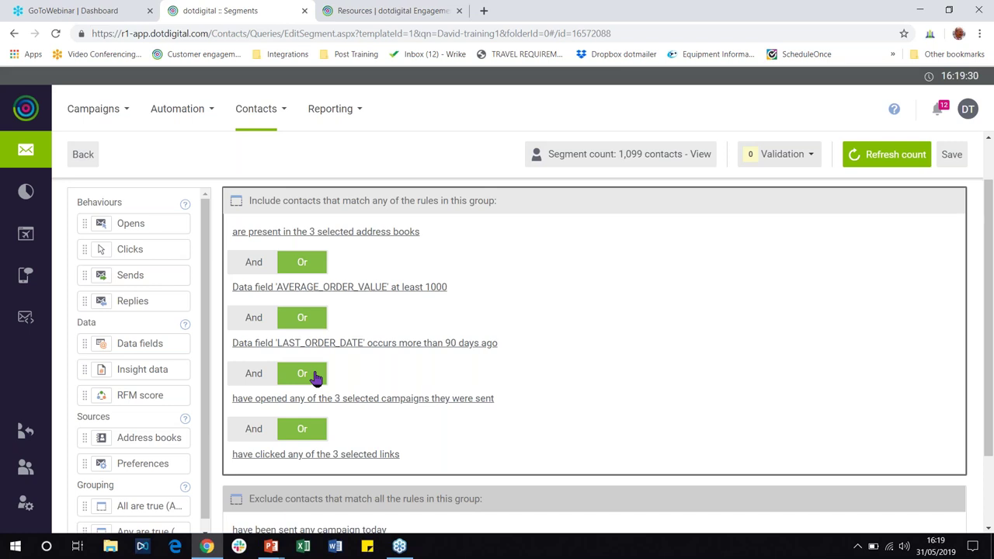
# Add a nested 'All are true (And)' group above the address books rule in the include group.
pyautogui.moveTo(868, 313)
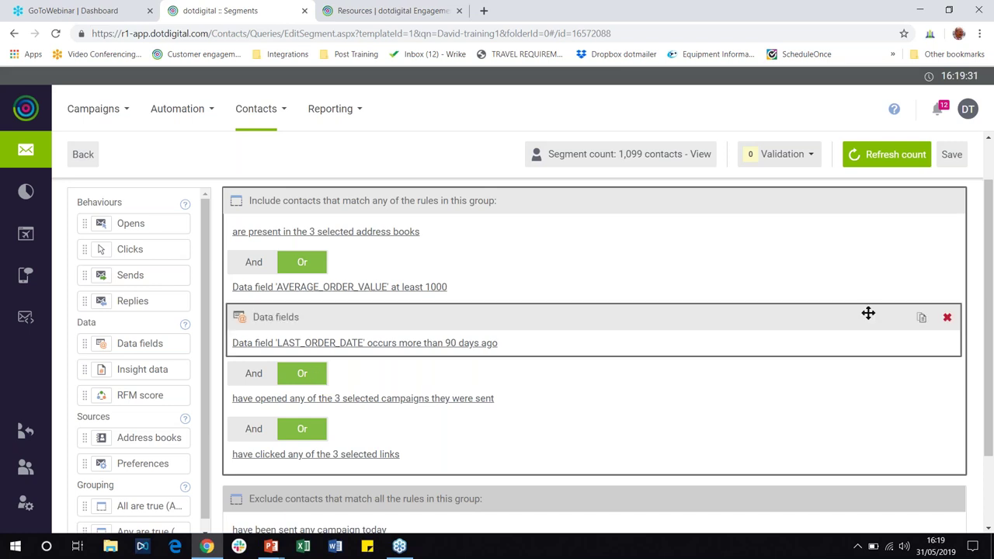
pyautogui.moveTo(986, 267)
pyautogui.mouseDown()
pyautogui.moveTo(988, 299)
pyautogui.moveTo(991, 269)
pyautogui.mouseUp()
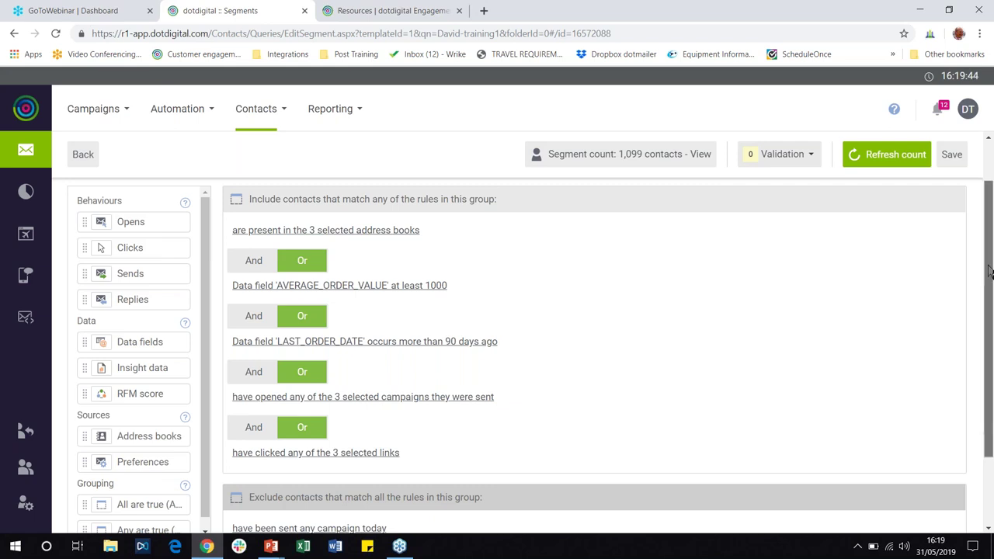
pyautogui.moveTo(990, 272); pyautogui.dragTo(991, 276)
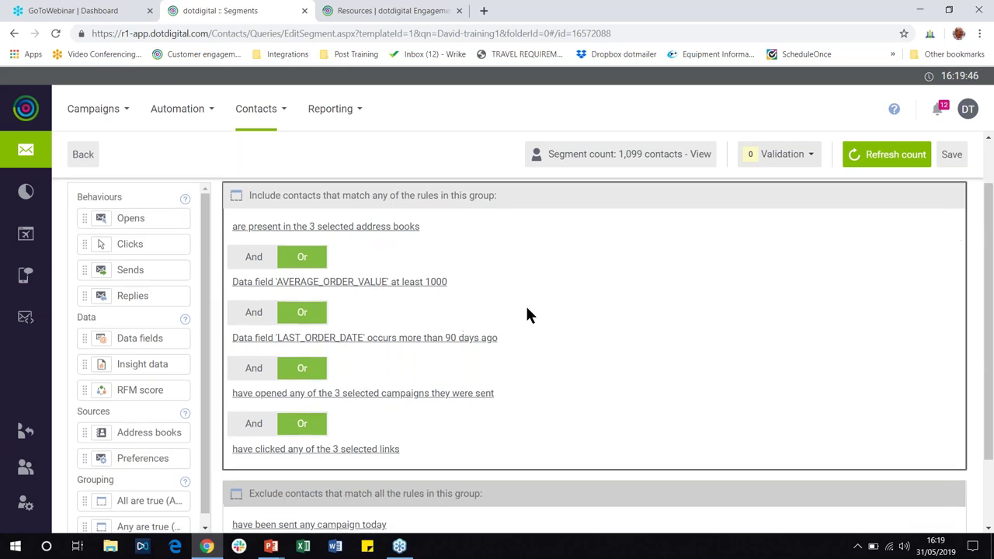
pyautogui.scroll(-1, 204, 432)
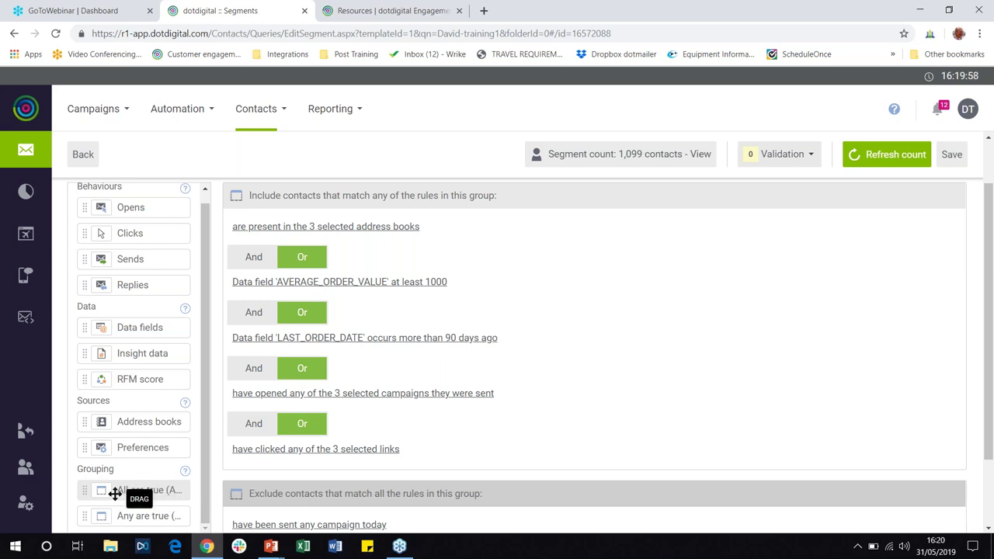
pyautogui.moveTo(114, 494); pyautogui.dragTo(355, 226)
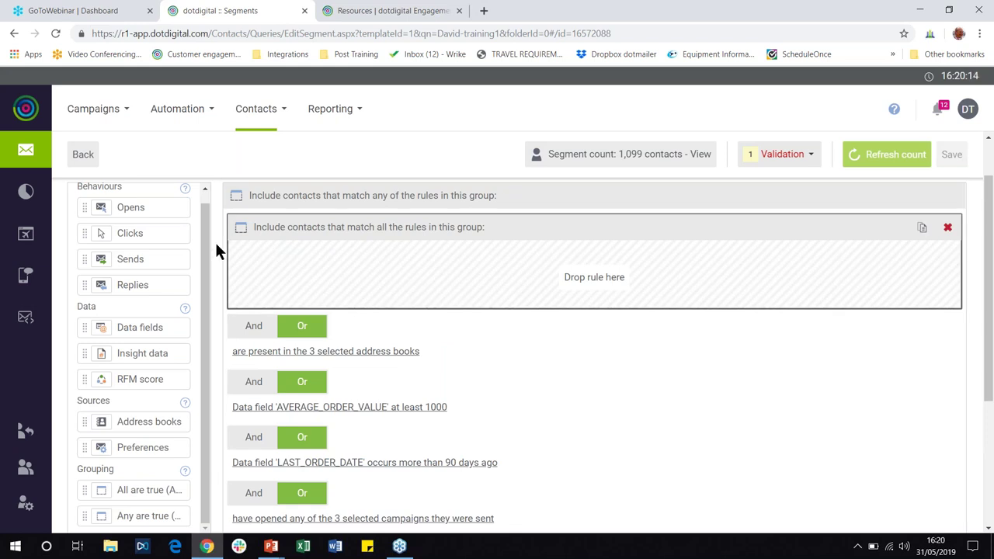
# Move the address books, AVERAGE_ORDER_VALUE and LAST_ORDER_DATE rules into the nested group that matches all rules.
pyautogui.moveTo(146, 253); pyautogui.dragTo(171, 277)
pyautogui.moveTo(460, 350)
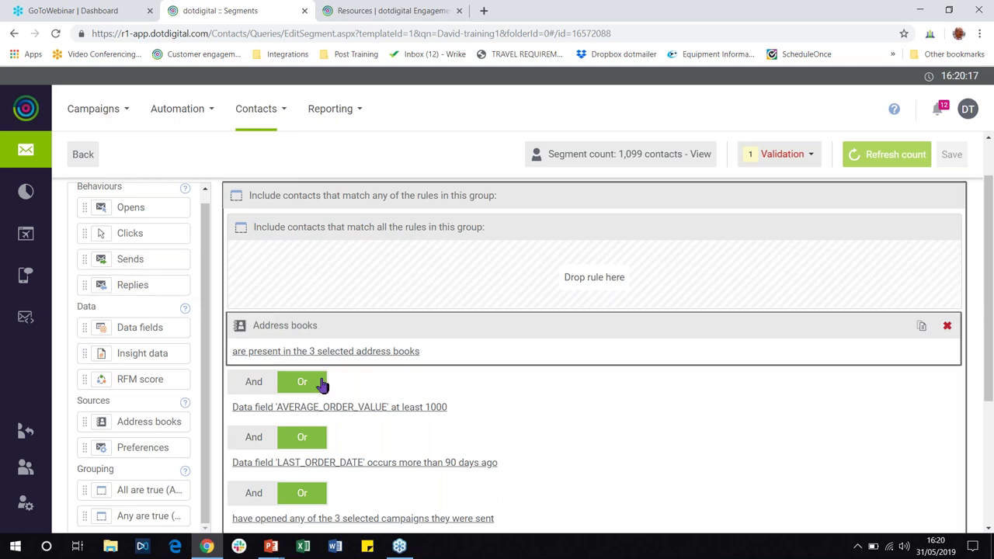
pyautogui.moveTo(487, 327)
pyautogui.mouseDown()
pyautogui.moveTo(497, 277)
pyautogui.moveTo(499, 315)
pyautogui.mouseUp()
pyautogui.moveTo(495, 350); pyautogui.dragTo(349, 319)
# Try toggling the nested group's rules between And and Or, ending back on And.
pyautogui.click(326, 346)
pyautogui.click(327, 347)
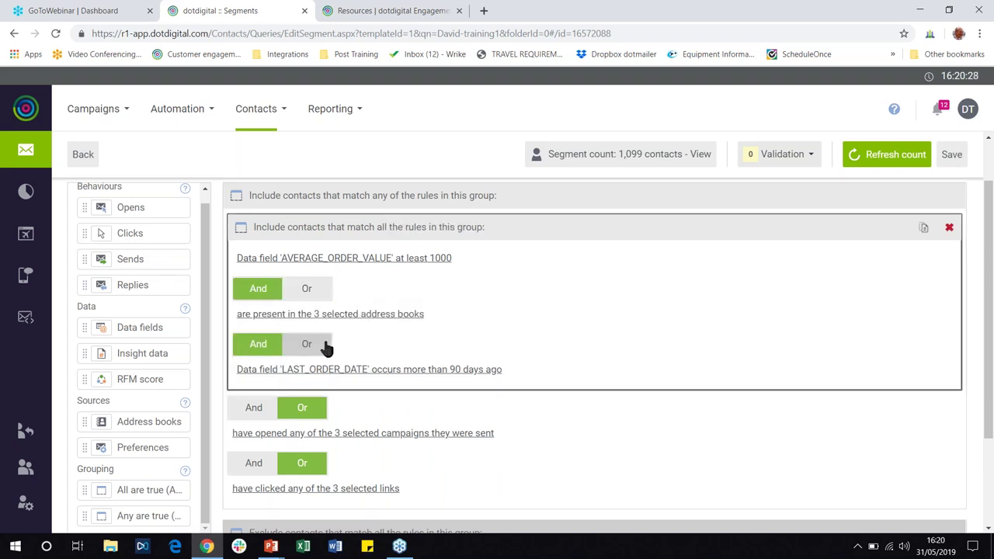
pyautogui.click(326, 346)
pyautogui.click(327, 346)
pyautogui.click(326, 346)
pyautogui.click(326, 346)
pyautogui.click(327, 346)
pyautogui.click(326, 347)
pyautogui.click(326, 347)
pyautogui.click(326, 346)
pyautogui.click(326, 347)
pyautogui.click(326, 347)
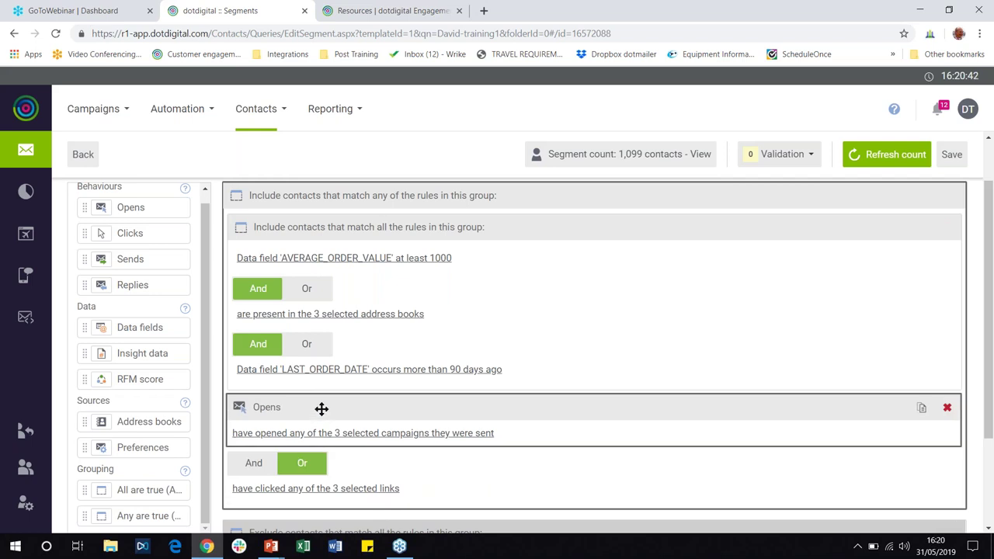
# Toggle the outer include group's rules between Or and And, ending on And.
pyautogui.click(306, 464)
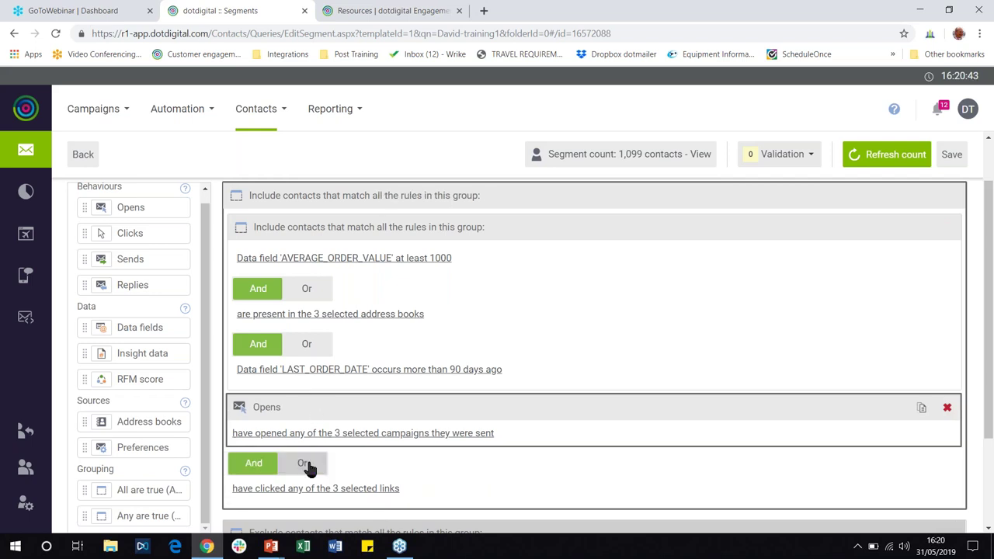
pyautogui.click(318, 412)
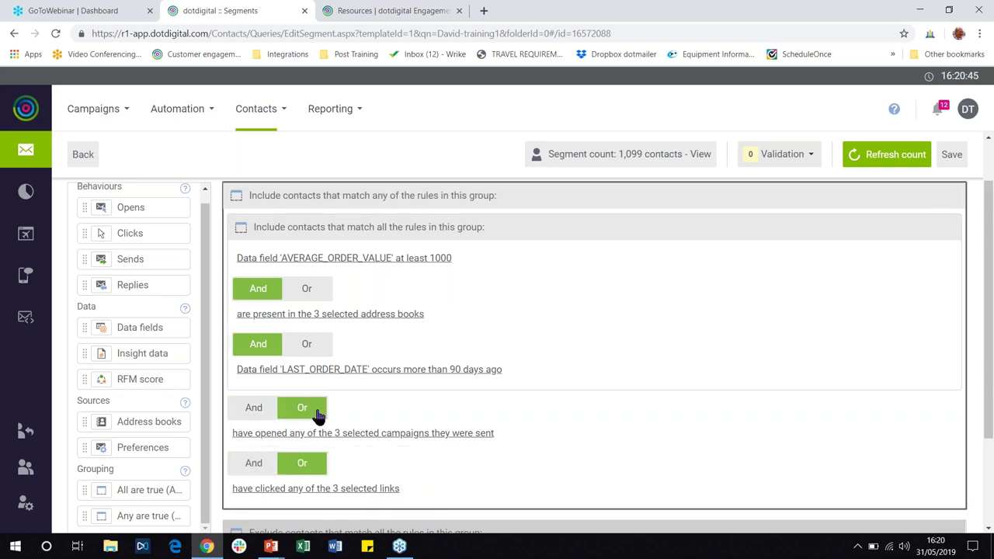
pyautogui.click(317, 412)
pyautogui.click(317, 412)
pyautogui.click(317, 412)
pyautogui.click(318, 413)
pyautogui.click(317, 413)
pyautogui.click(317, 412)
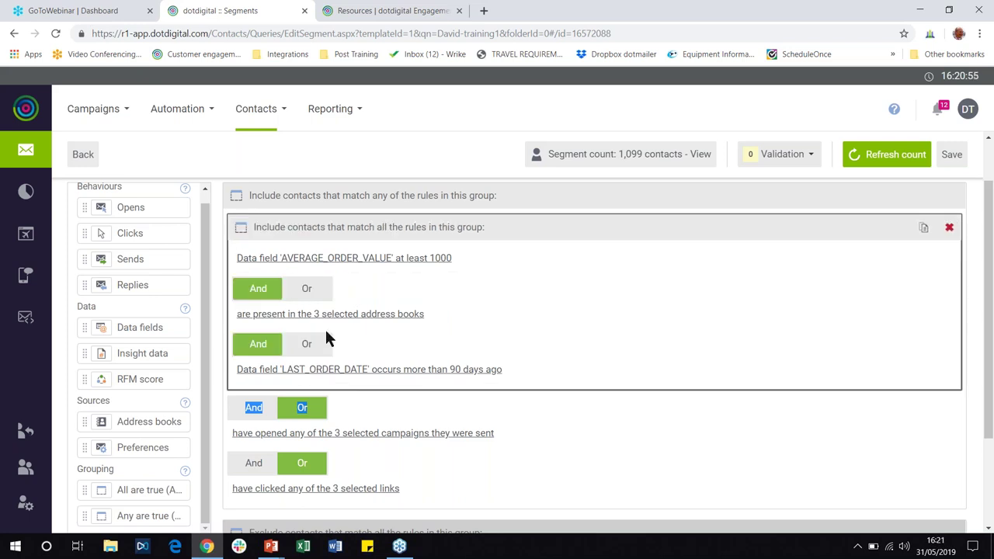
pyautogui.click(312, 412)
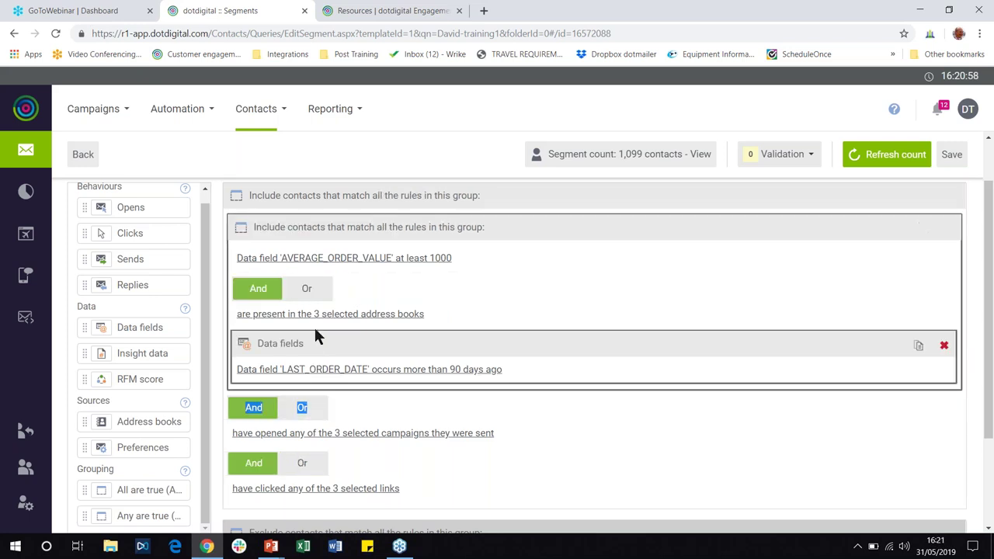
# Toggle the nested group's rules to Or and back to And, and set the outer include group's rules to Or.
pyautogui.click(330, 369)
pyautogui.click(264, 475)
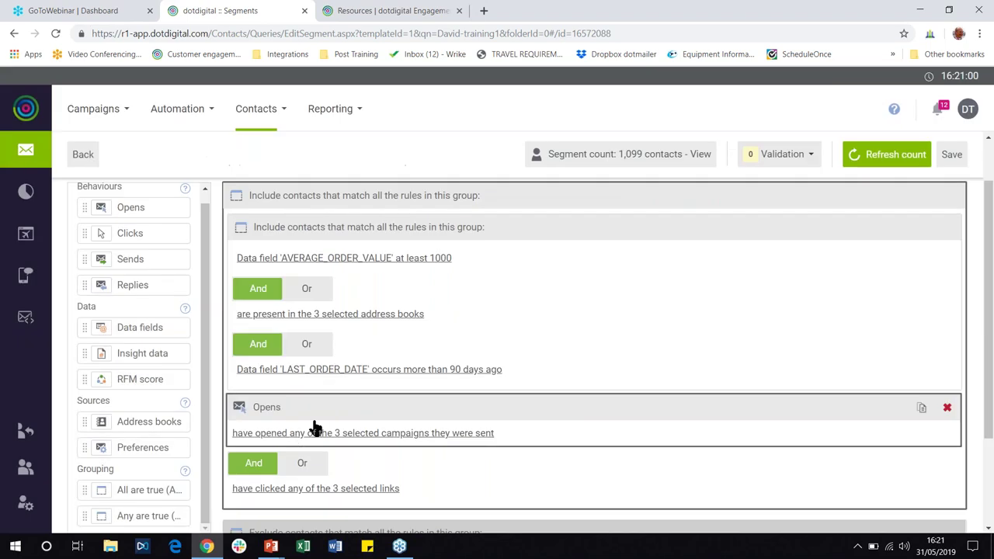
pyautogui.click(314, 345)
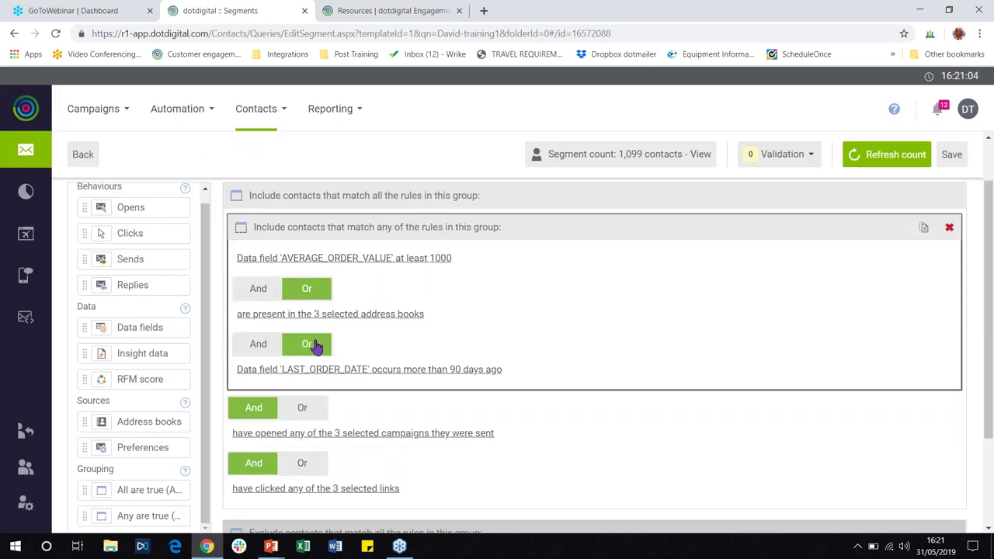
pyautogui.click(314, 345)
pyautogui.click(315, 410)
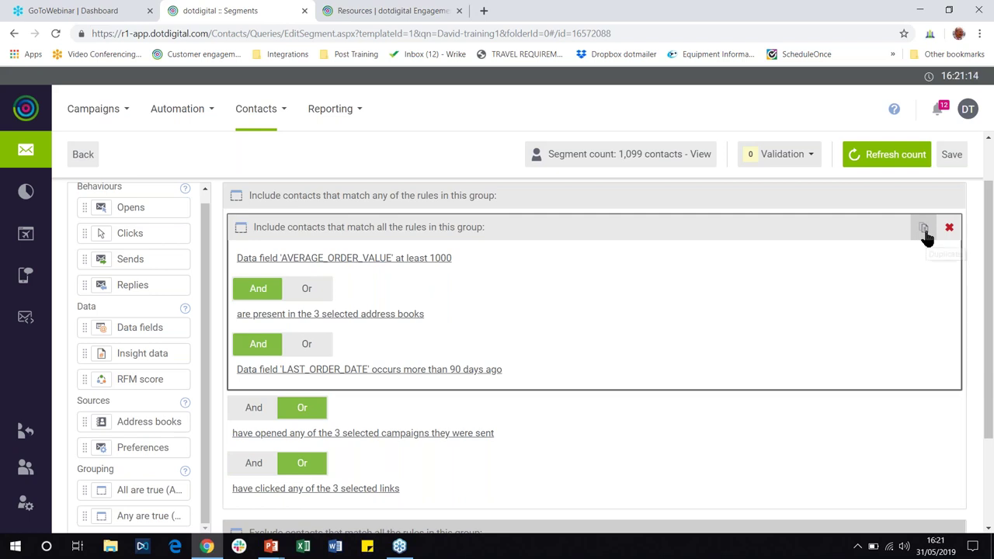
# Duplicate the nested group of three rules, and delete the first of the two identical groups.
pyautogui.click(925, 233)
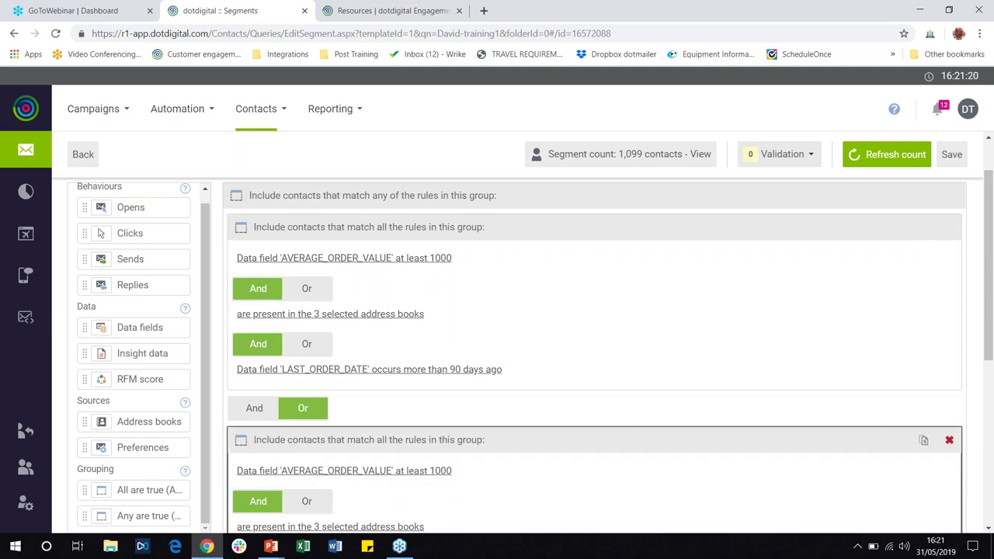
pyautogui.moveTo(991, 307); pyautogui.dragTo(988, 334)
pyautogui.scroll(3, 988, 334)
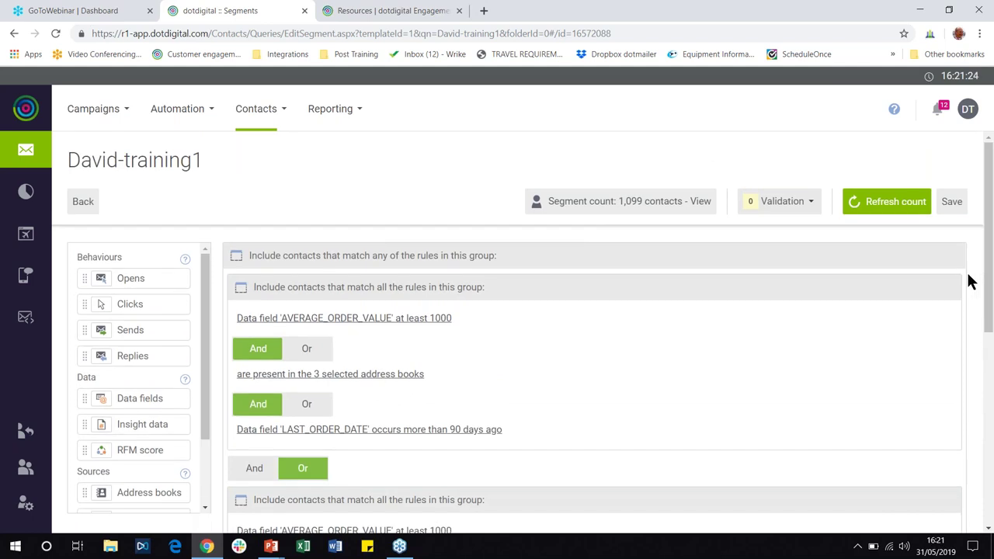
pyautogui.click(948, 288)
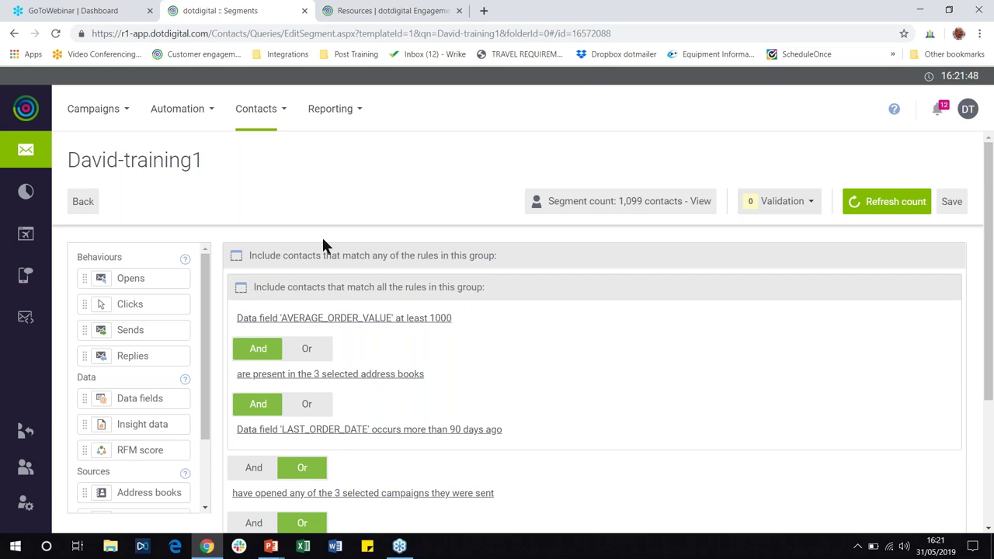
# Return to the list of segments and refresh the contact count of the Robot-1 segment.
pyautogui.moveTo(344, 326)
pyautogui.moveTo(254, 128)
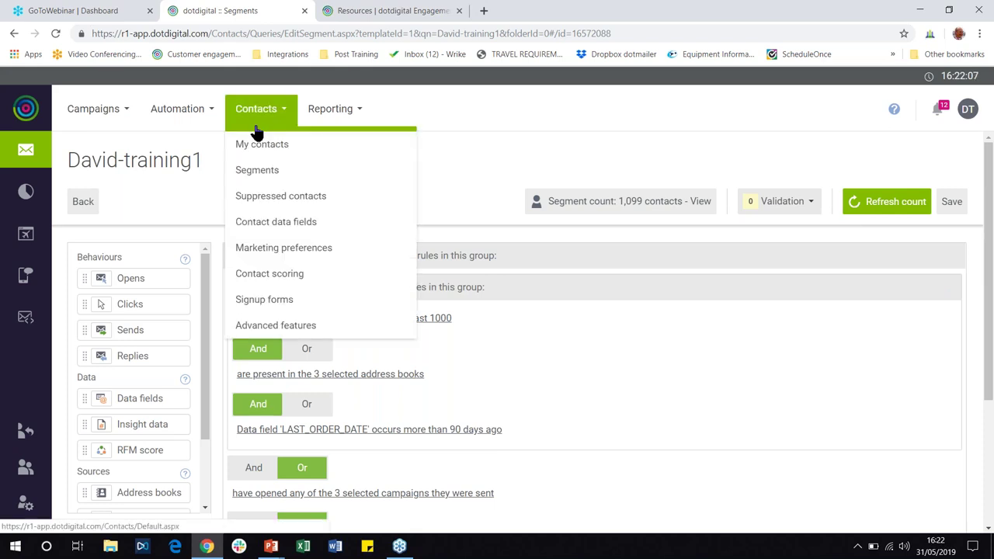
pyautogui.click(258, 178)
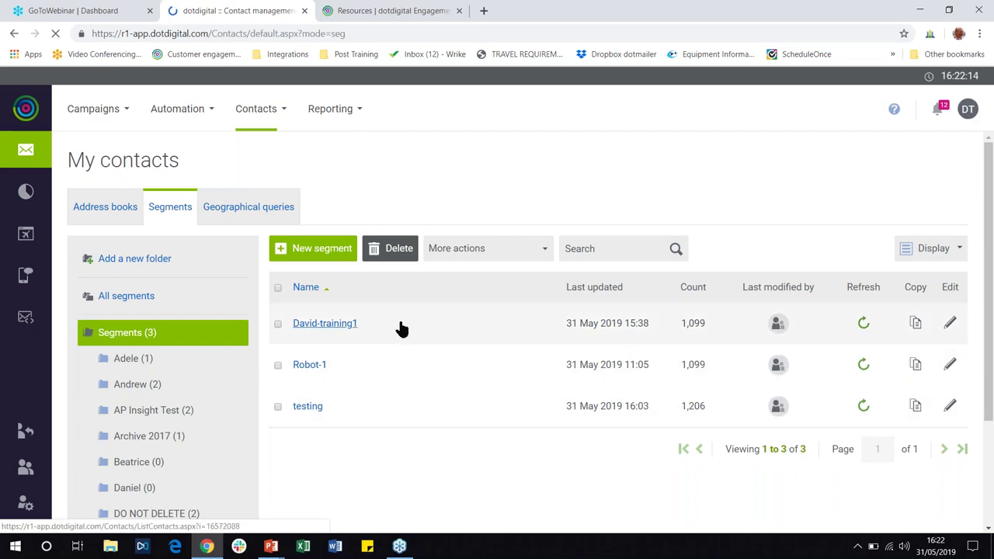
pyautogui.doubleClick(684, 323)
pyautogui.click(600, 472)
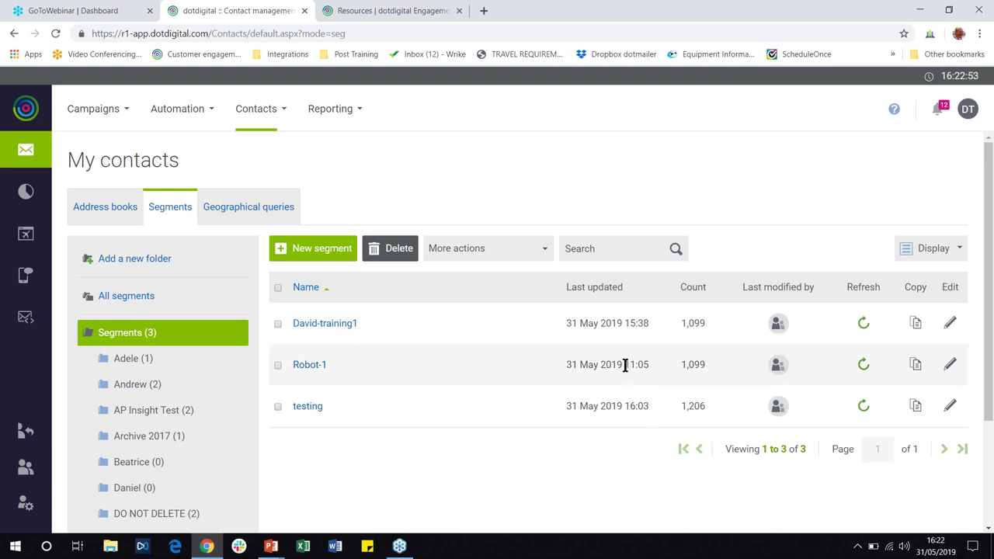
pyautogui.click(864, 366)
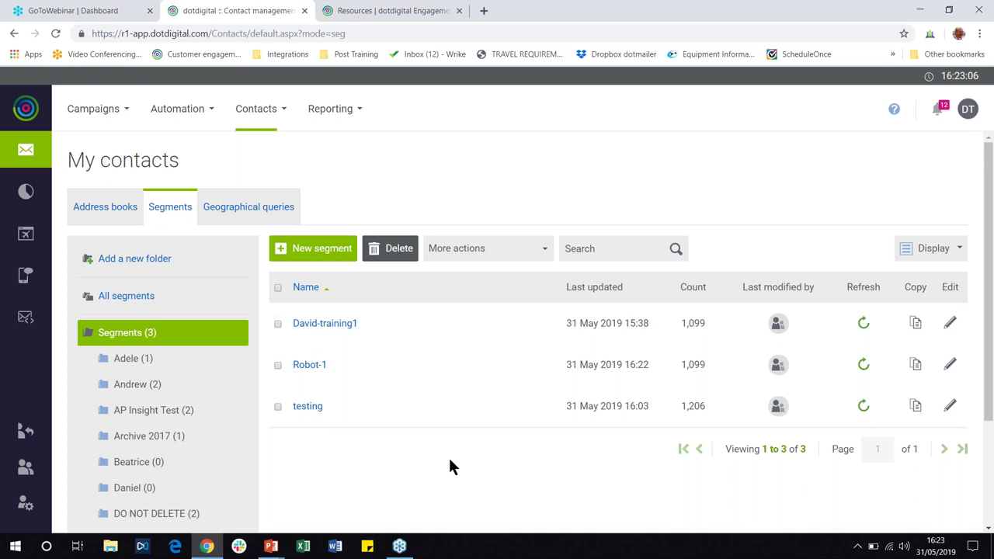
# View the David-training1 segment's contacts, check the export options, and select all contacts to review the bulk actions available.
pyautogui.click(326, 324)
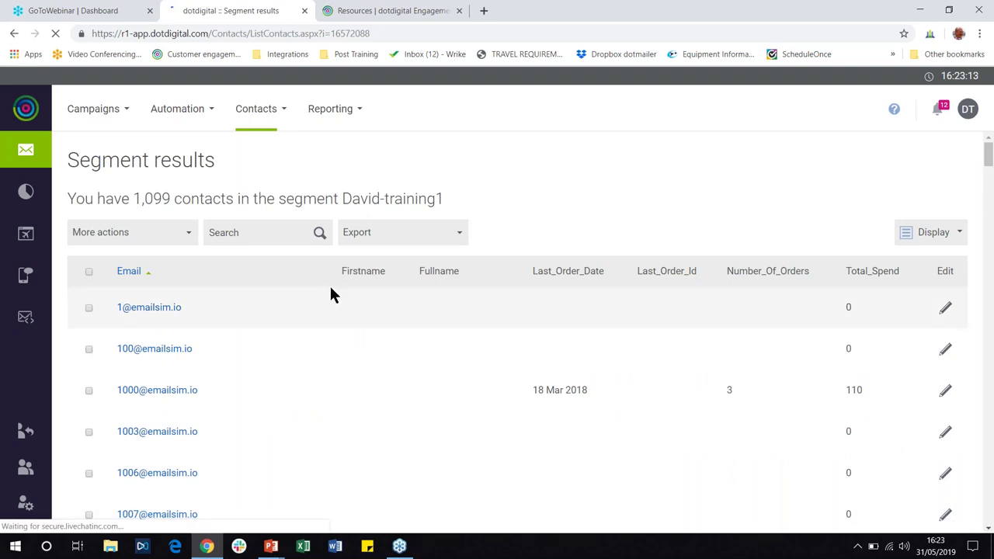
pyautogui.click(392, 232)
pyautogui.click(401, 233)
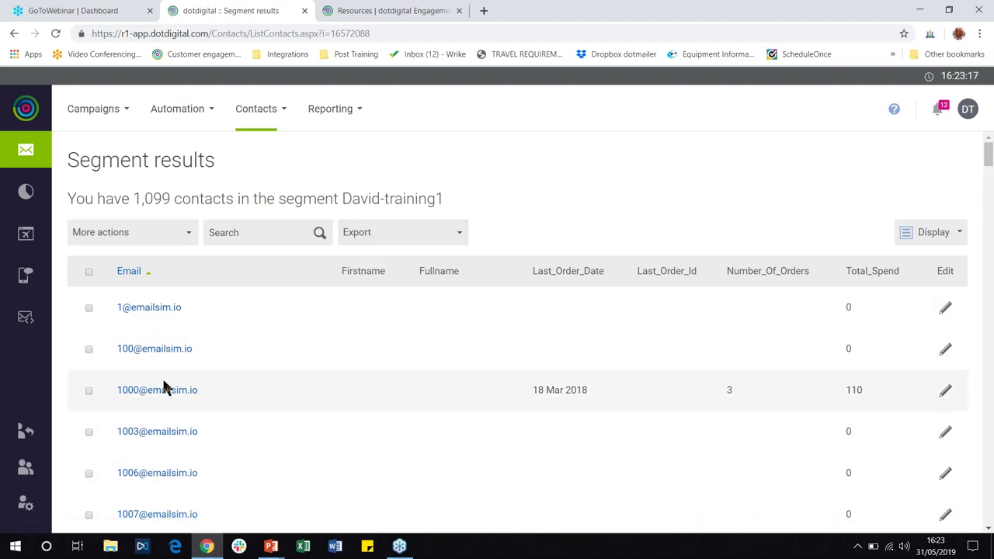
pyautogui.click(89, 271)
pyautogui.click(128, 233)
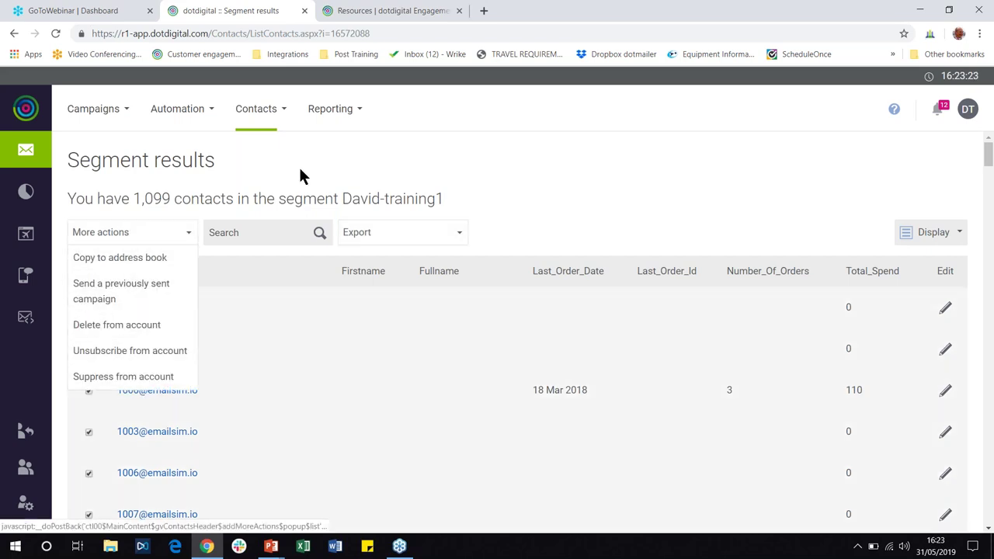
# Start a bulk contact update for the David-training1 segment, browse the data fields it offers, and close it without updating.
pyautogui.click(257, 109)
pyautogui.click(258, 170)
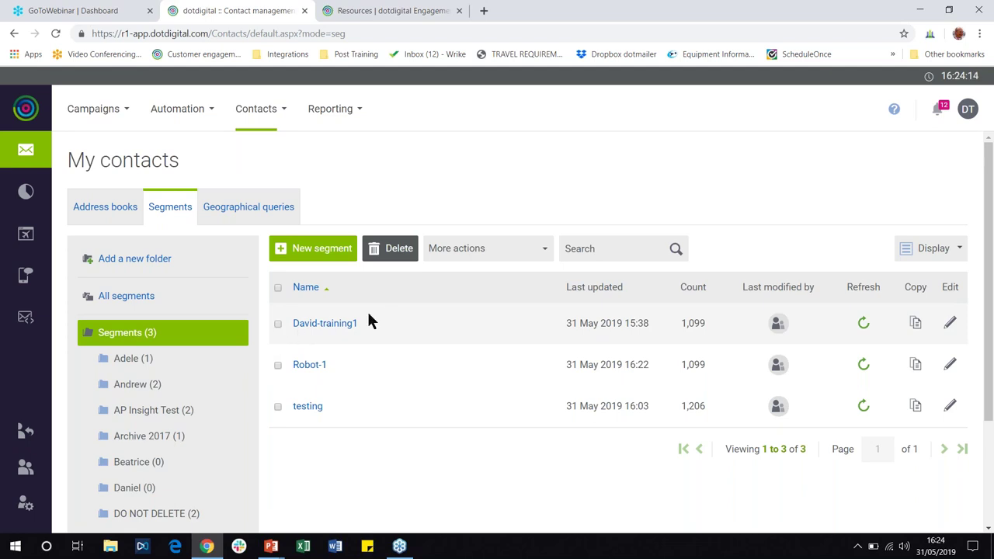
pyautogui.click(277, 323)
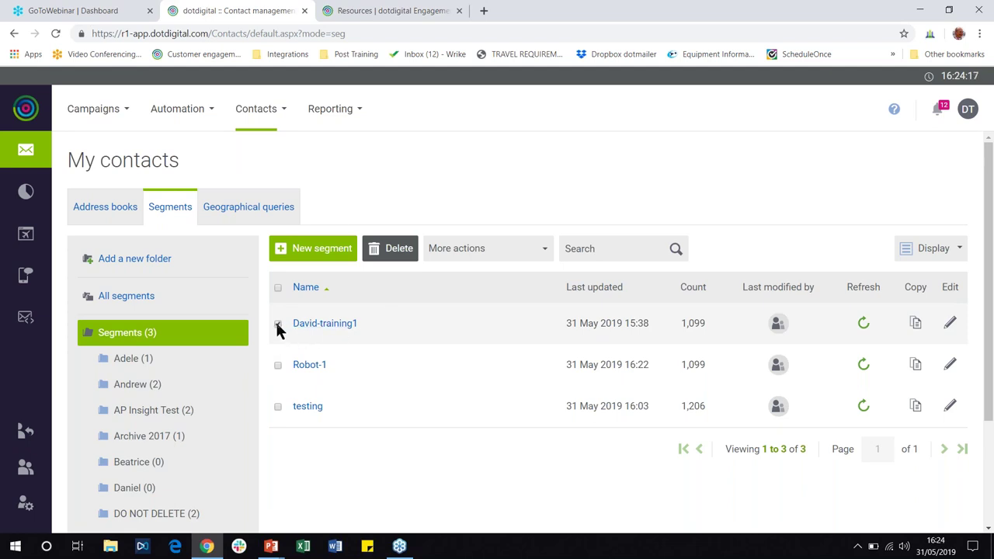
pyautogui.click(481, 248)
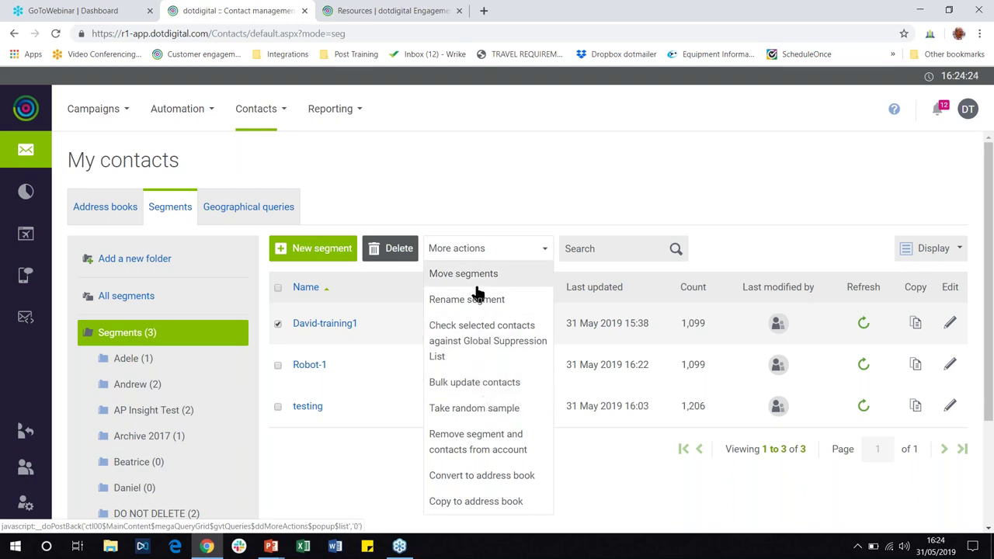
pyautogui.click(448, 392)
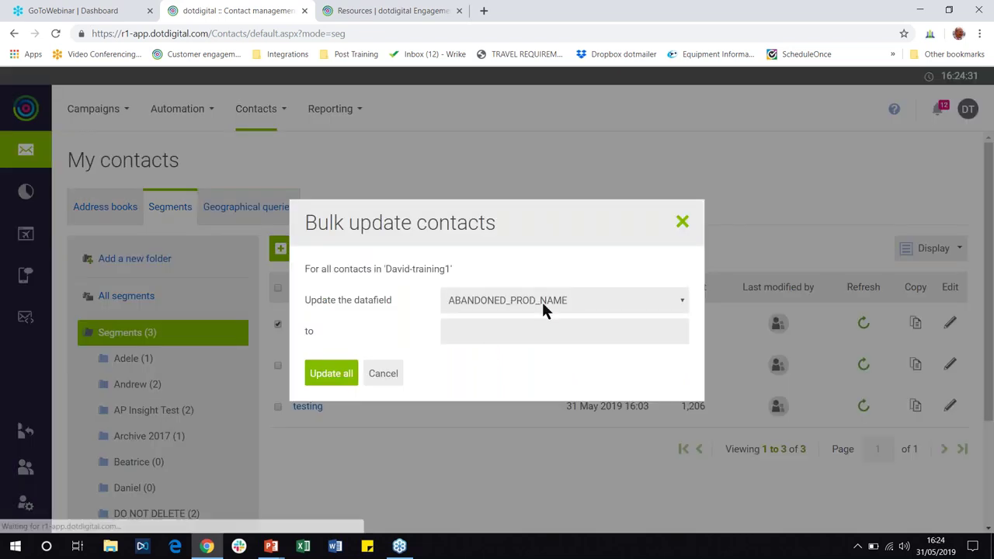
pyautogui.click(599, 300)
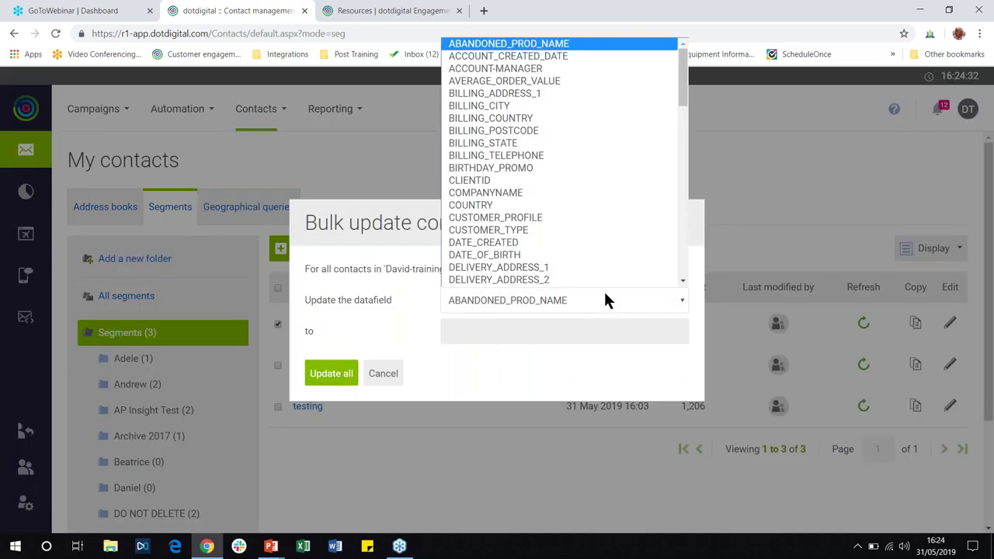
pyautogui.moveTo(685, 92)
pyautogui.mouseDown()
pyautogui.moveTo(685, 247)
pyautogui.moveTo(679, 84)
pyautogui.mouseUp()
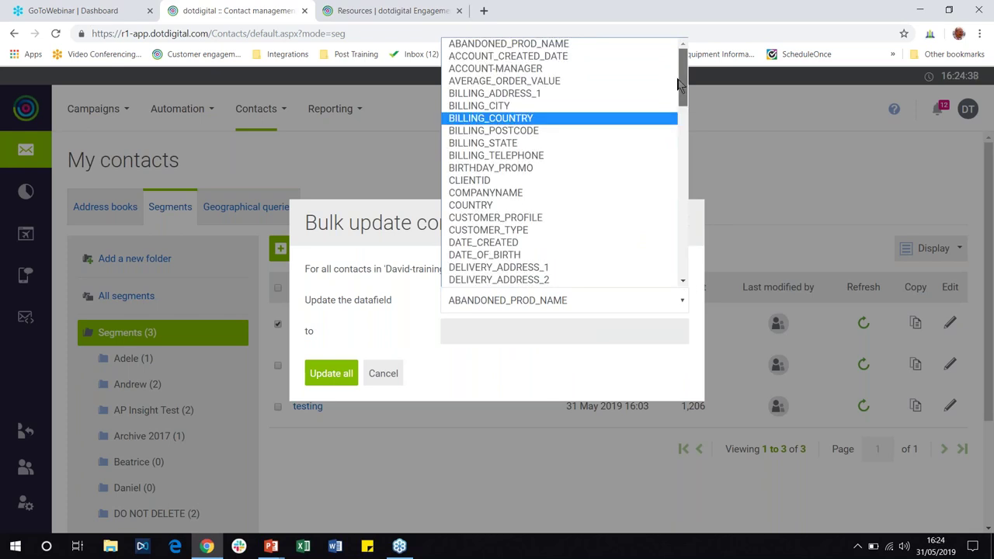
pyautogui.click(694, 222)
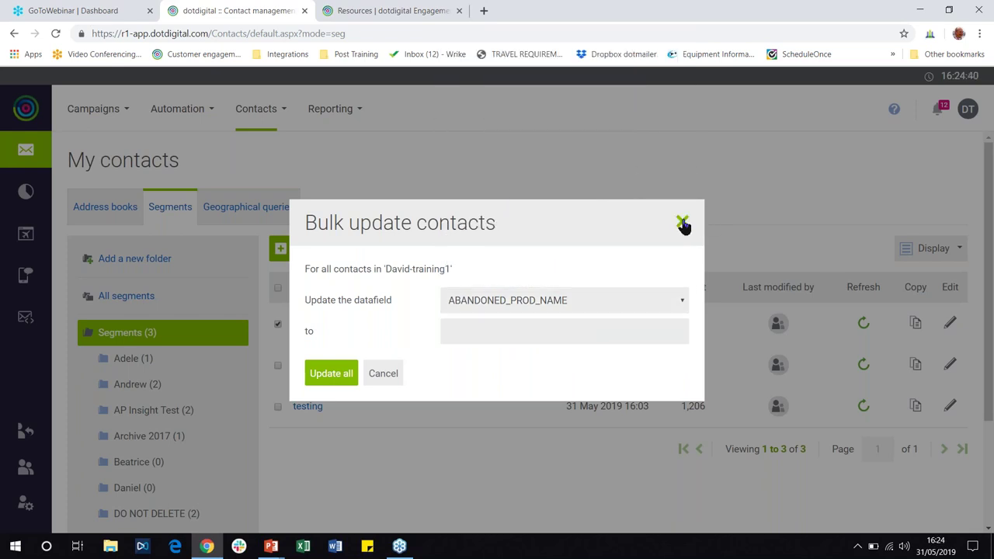
pyautogui.click(682, 225)
# Create a private custom contact data field named 4x4 with the data type Yes/No.
pyautogui.moveTo(275, 125)
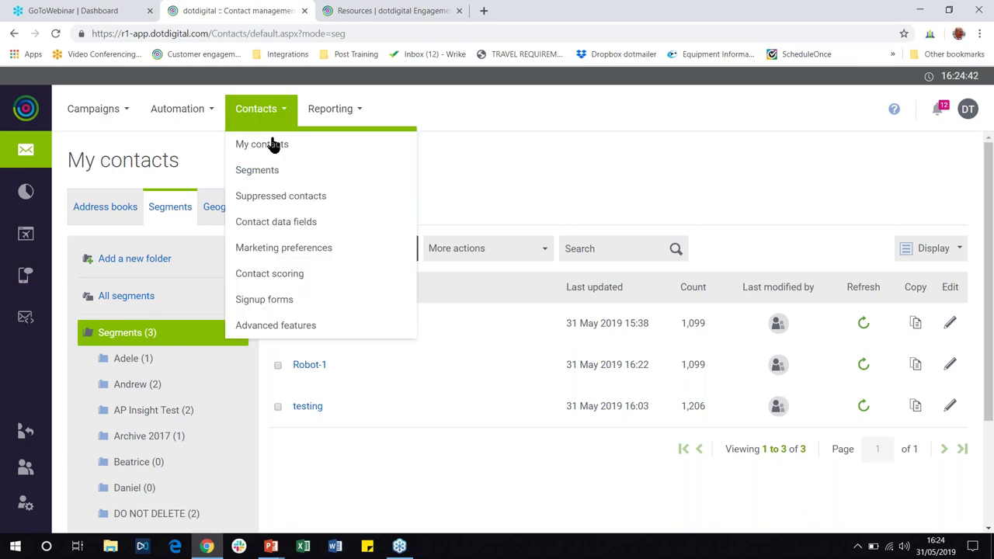
pyautogui.click(277, 224)
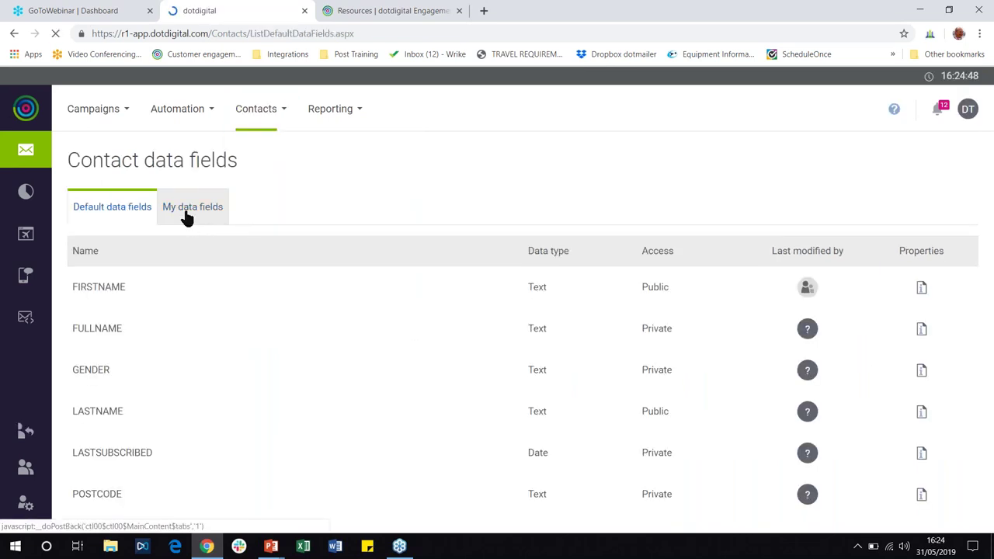
pyautogui.click(171, 213)
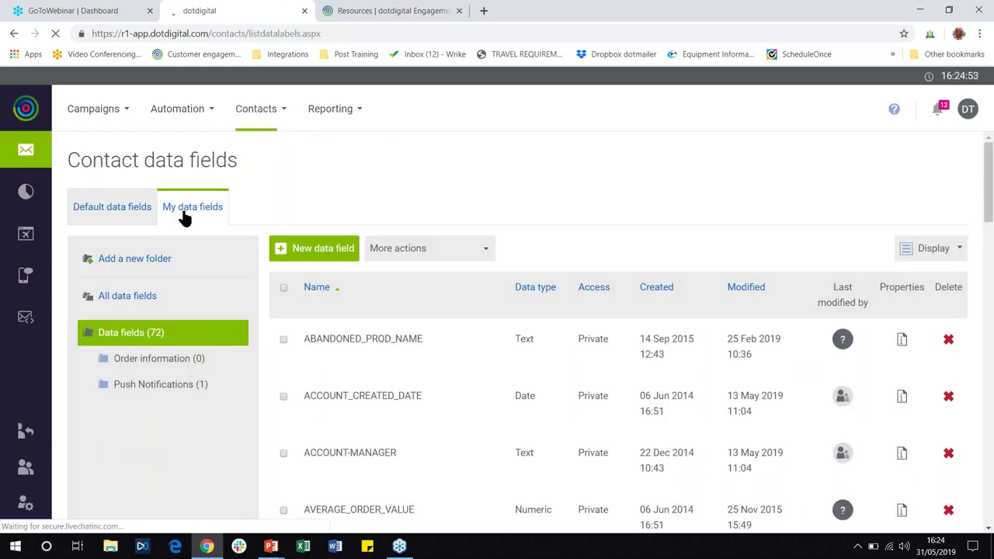
pyautogui.click(322, 257)
pyautogui.click(465, 235)
pyautogui.write('4x4')
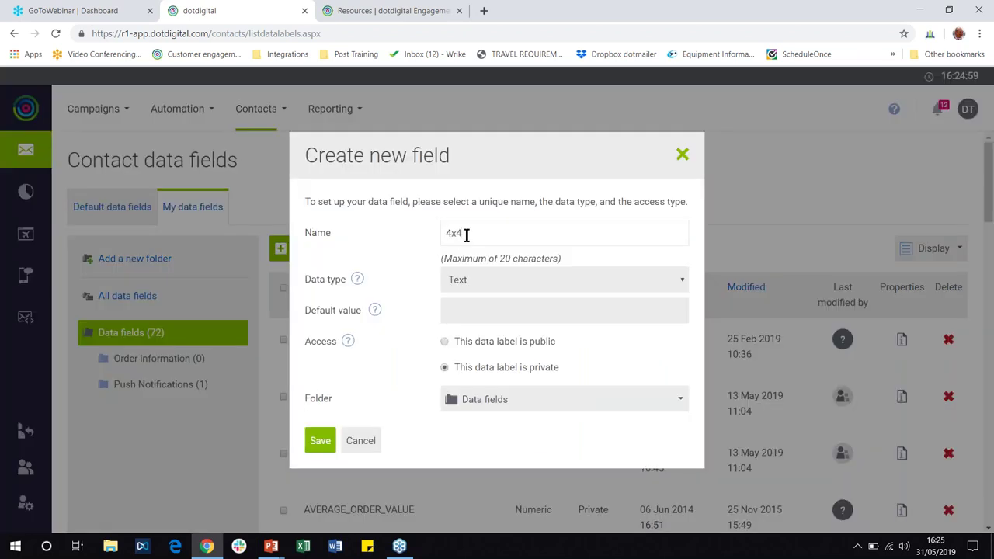
pyautogui.click(486, 282)
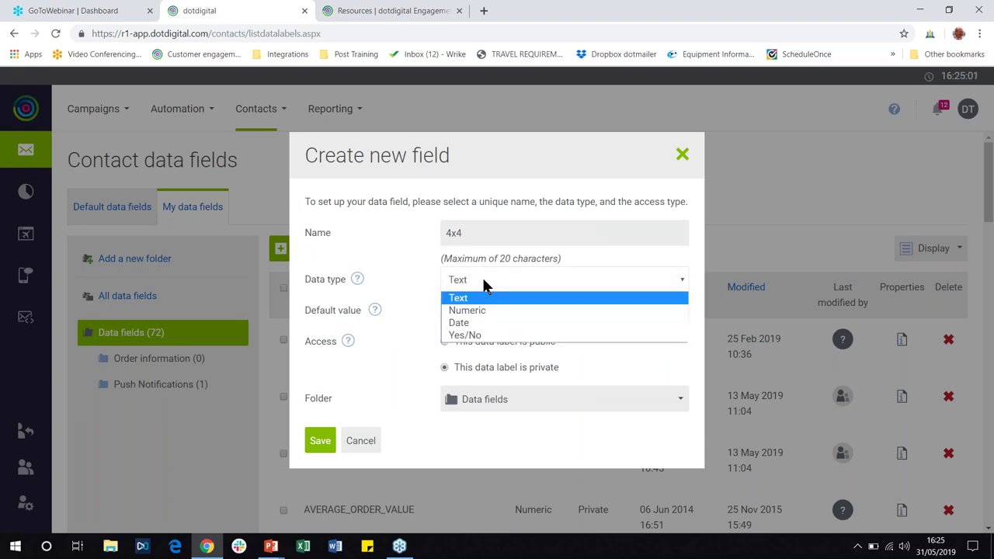
pyautogui.click(480, 337)
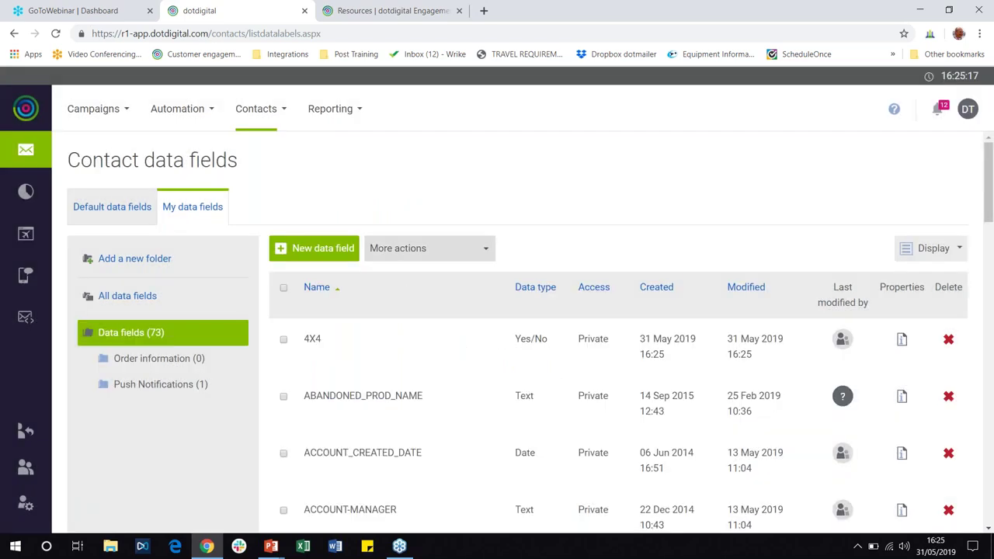
# Bulk update all contacts in the David-training1 segment, setting the 4X4 data field to Yes.
pyautogui.moveTo(260, 113)
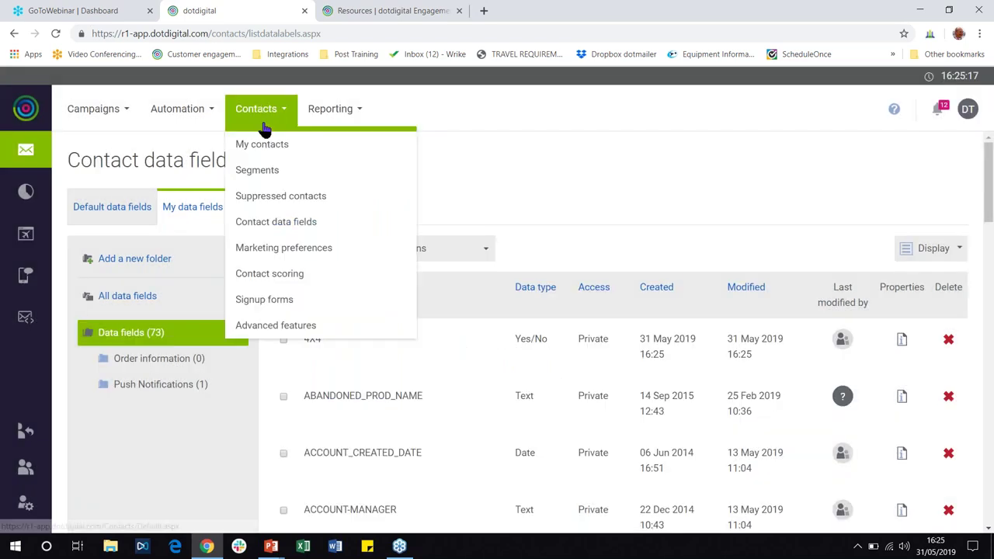
pyautogui.click(271, 175)
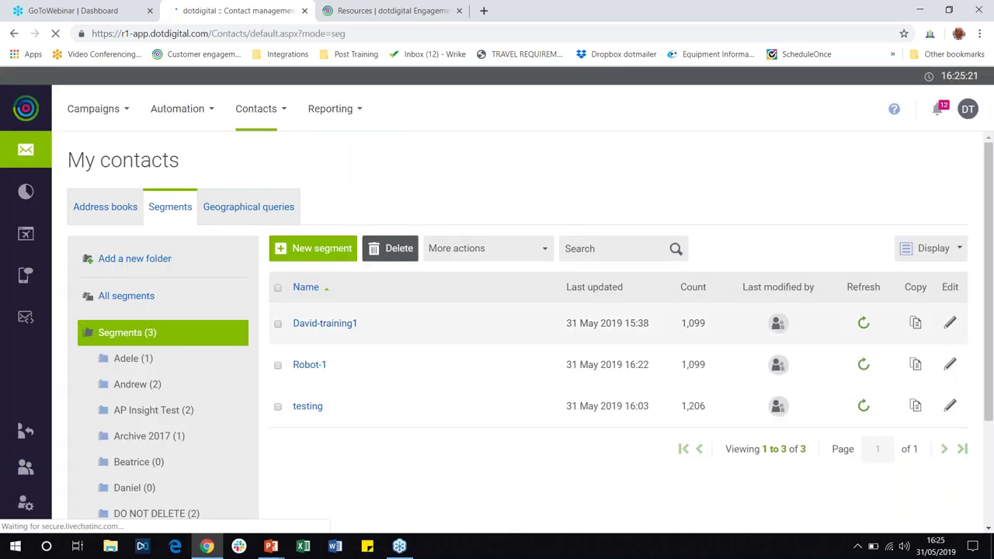
pyautogui.click(278, 325)
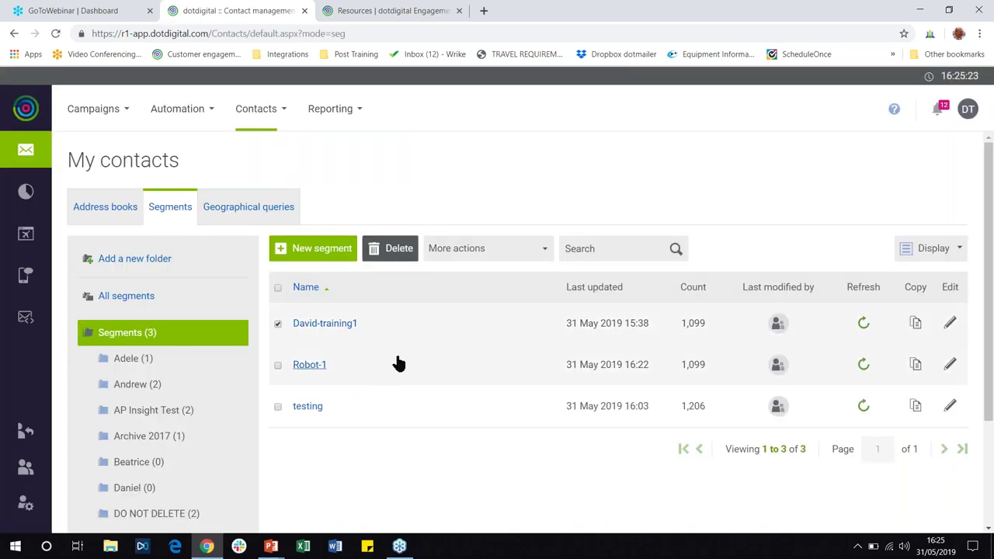
pyautogui.click(475, 256)
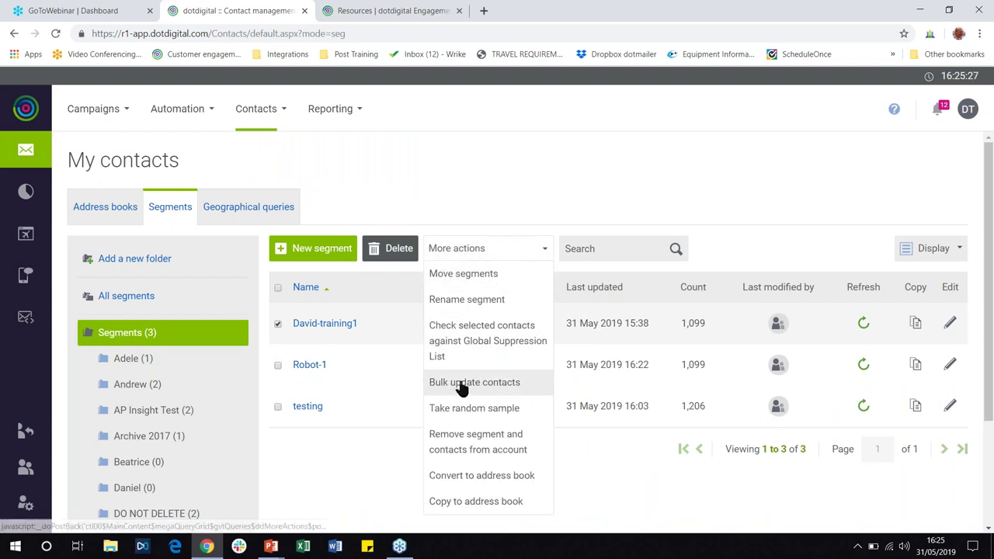
pyautogui.click(461, 384)
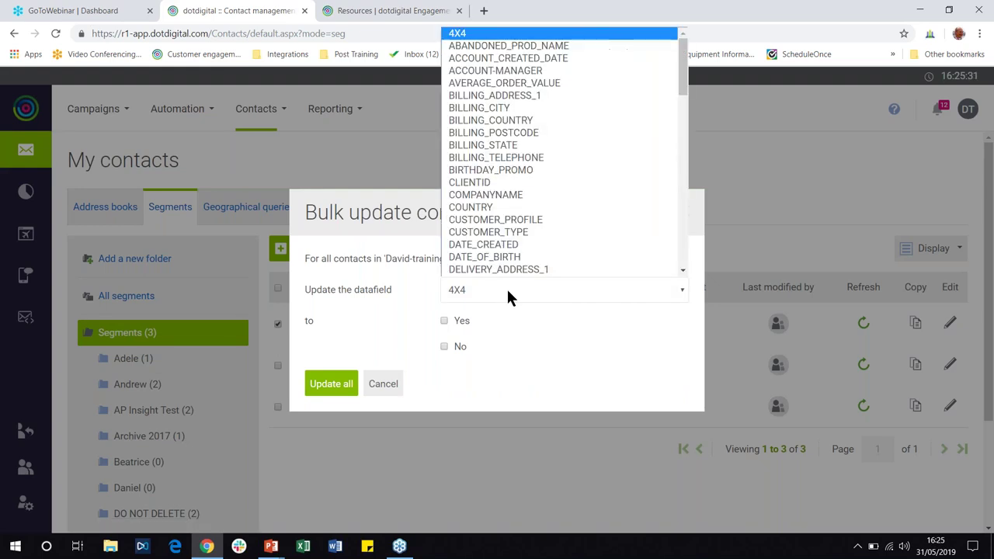
pyautogui.click(508, 290)
pyautogui.click(507, 290)
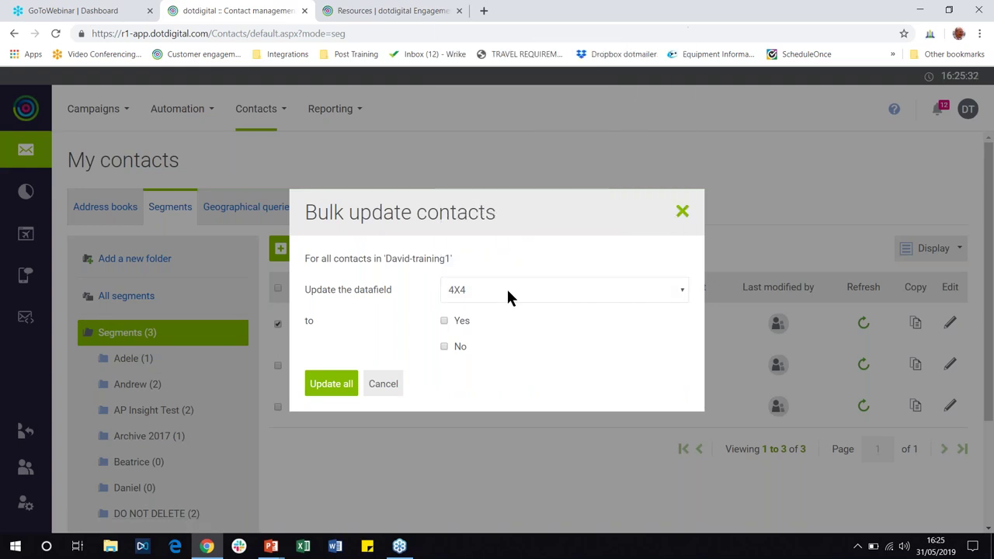
pyautogui.click(444, 319)
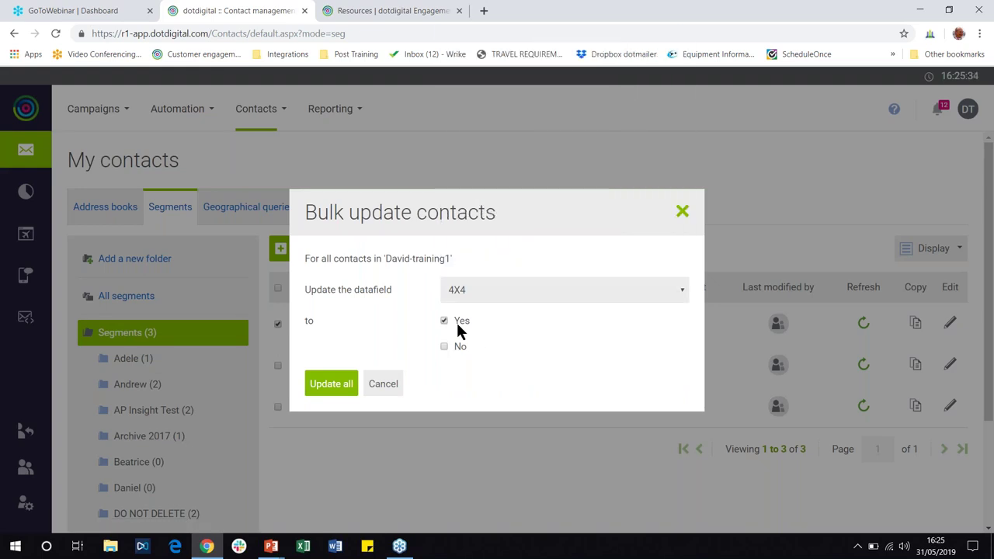
pyautogui.click(330, 385)
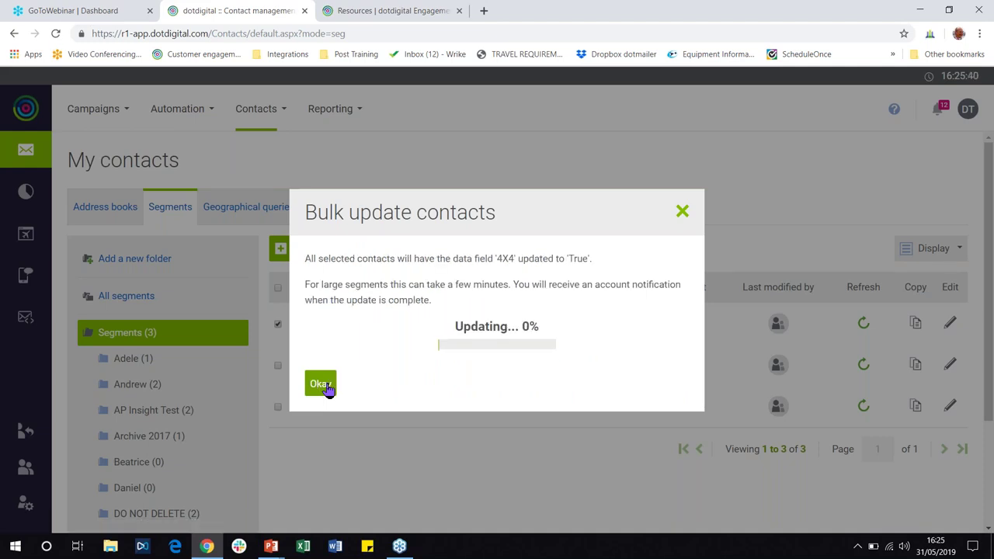
pyautogui.click(327, 389)
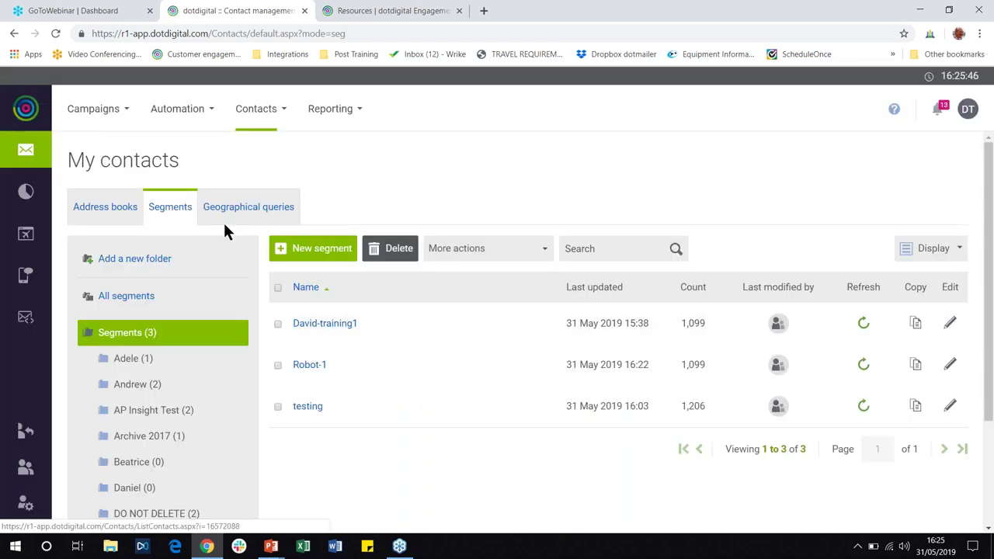
# Go to the campaigns list and open the send setup for the Robot-02 campaign.
pyautogui.moveTo(187, 113)
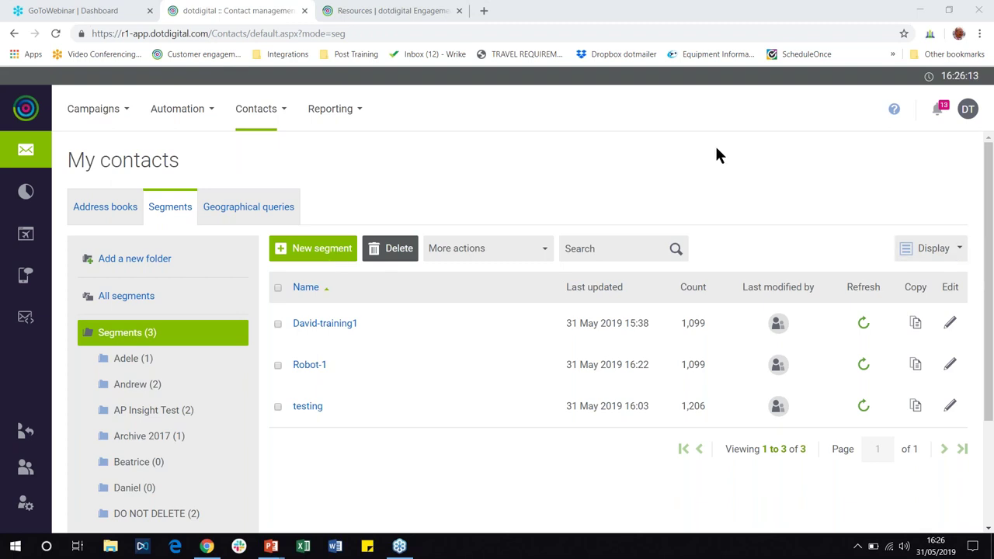
pyautogui.click(106, 144)
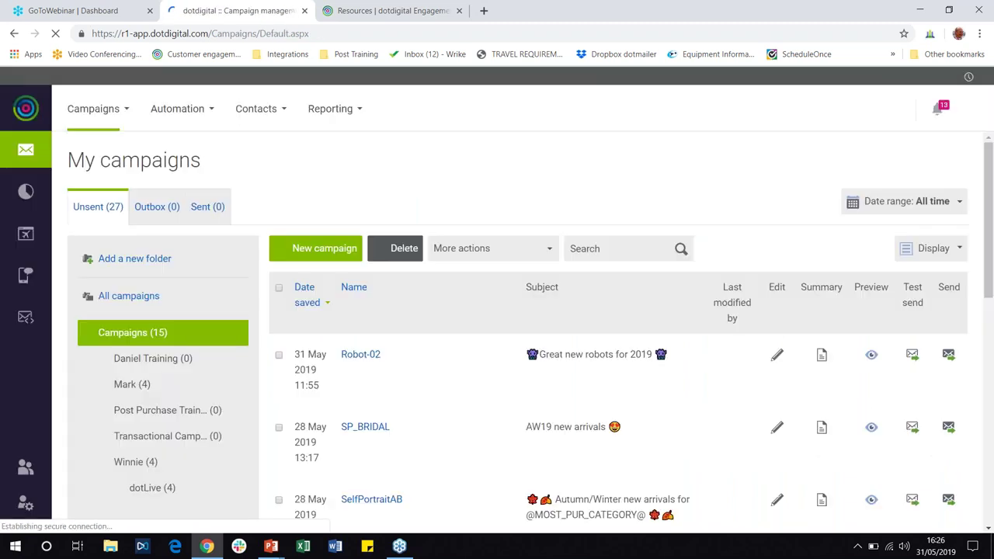
pyautogui.click(949, 355)
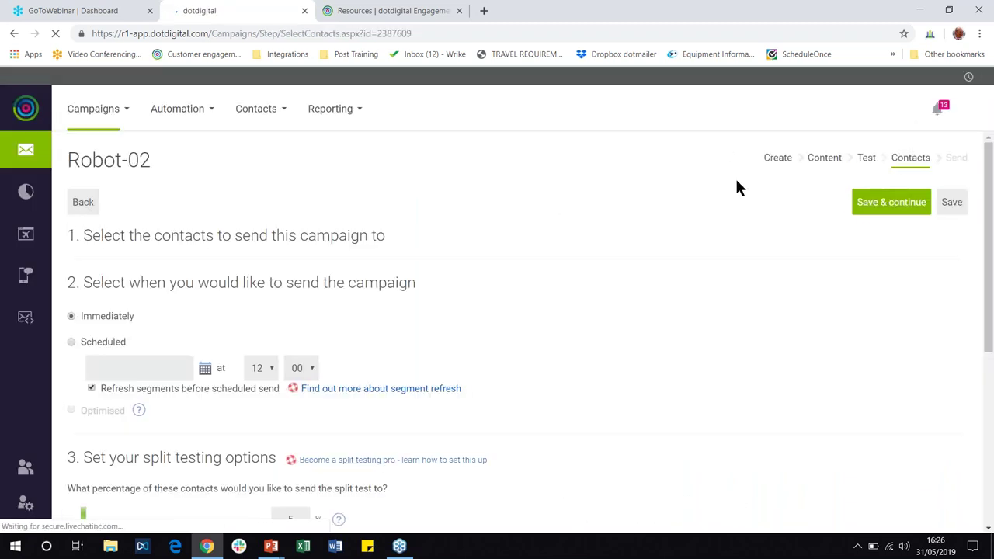
# Select the segments 1. Sansa, 2. Danny (ex. Sansa) and 3. Cersei (ex. Danny and Sansa) as the campaign's recipients.
pyautogui.moveTo(990, 278); pyautogui.dragTo(990, 328)
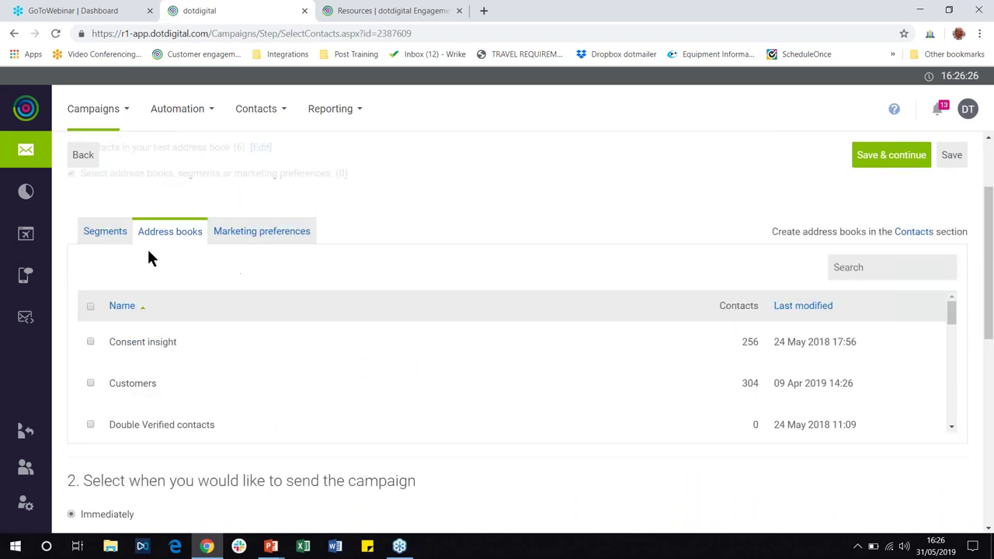
pyautogui.click(115, 243)
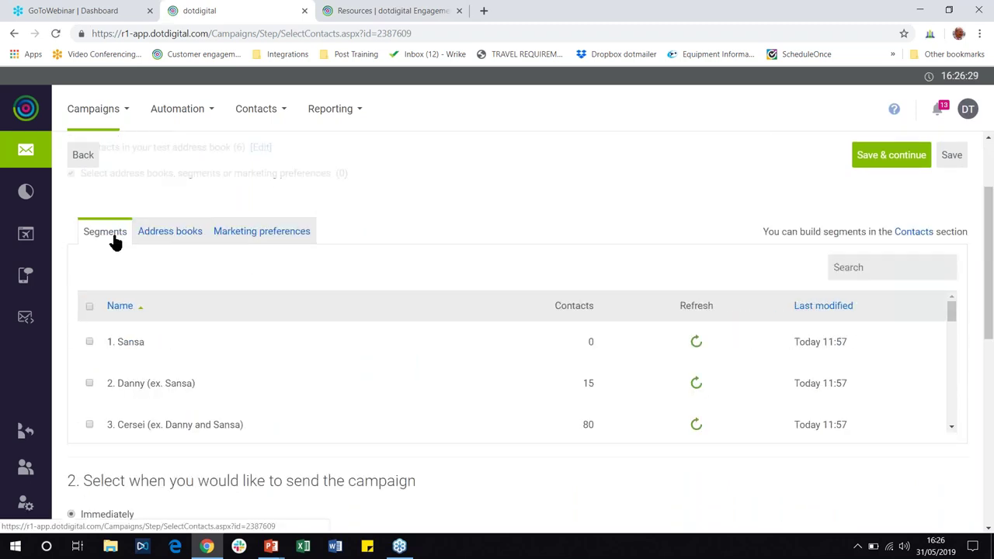
pyautogui.click(167, 346)
pyautogui.click(163, 383)
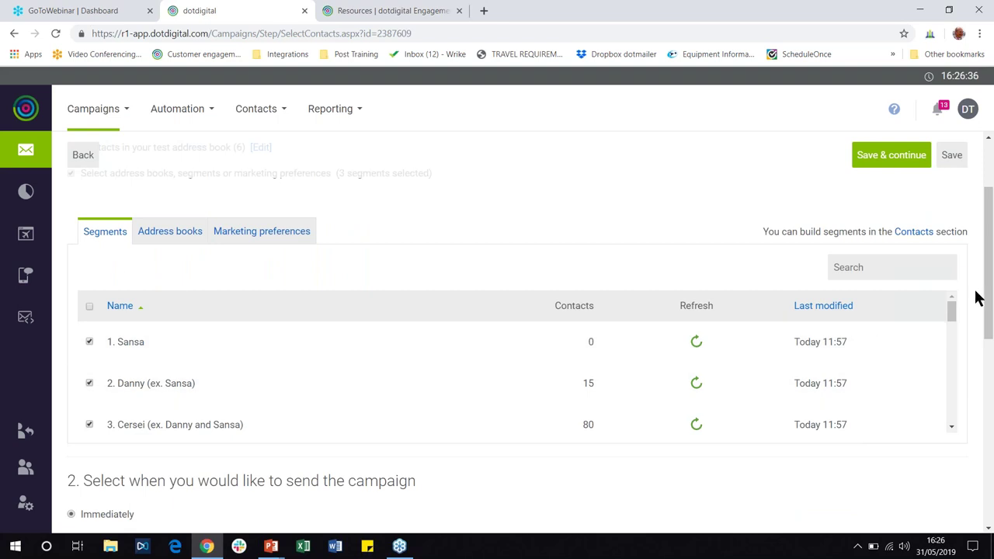
# With immediate sending chosen, refresh the Sansa, Danny and Cersei segments one by one.
pyautogui.moveTo(991, 306); pyautogui.dragTo(992, 321)
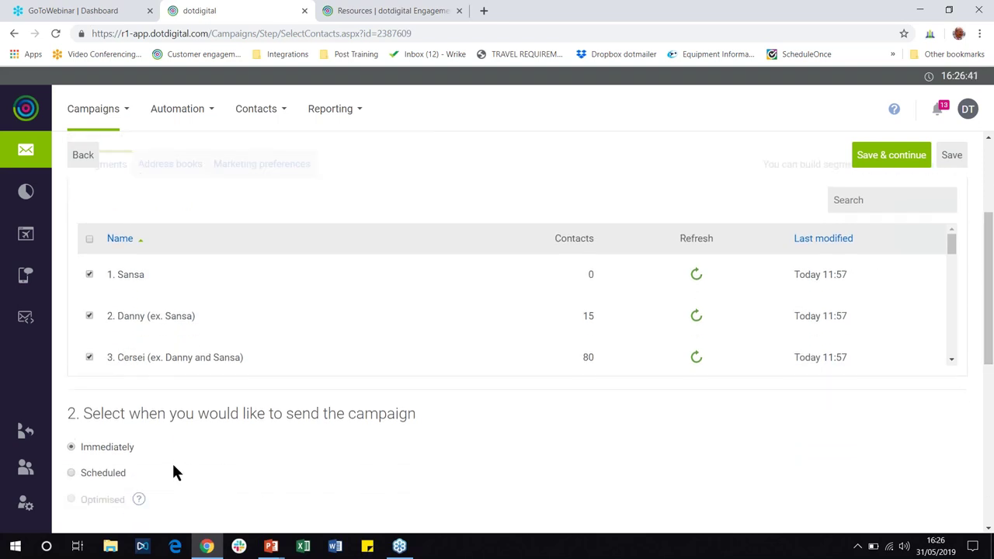
pyautogui.moveTo(143, 442); pyautogui.dragTo(81, 448)
pyautogui.click(137, 452)
pyautogui.click(695, 280)
pyautogui.click(699, 315)
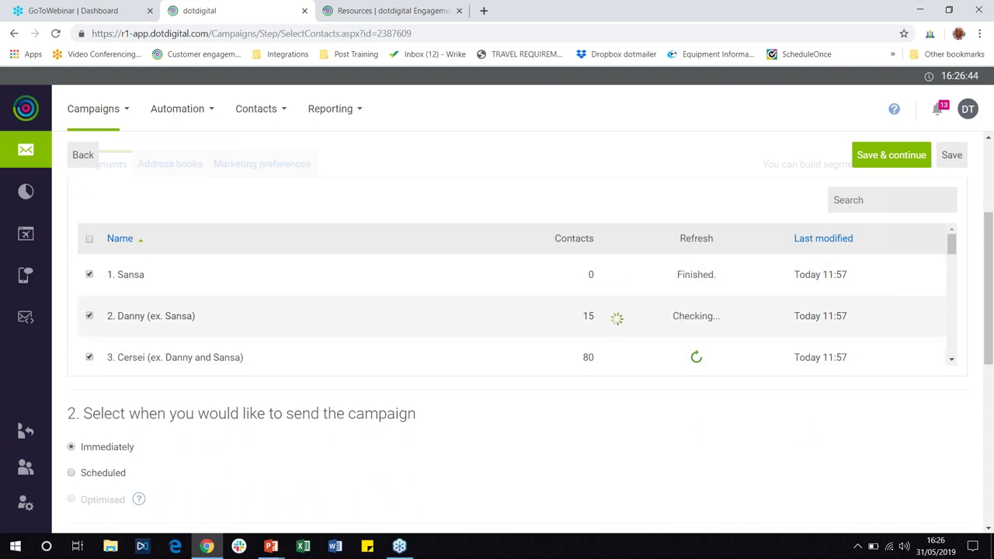
pyautogui.click(698, 358)
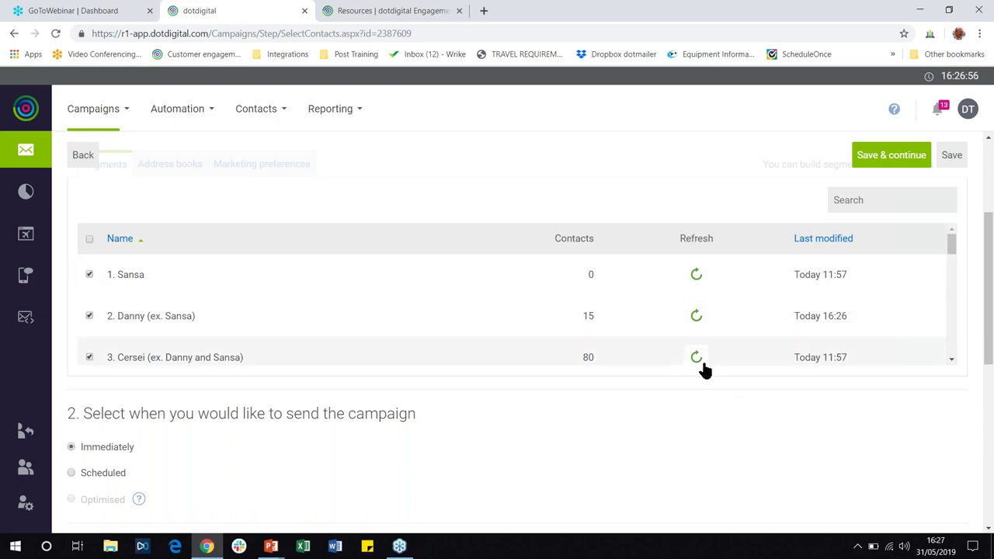
# Switch the campaign to scheduled sending, keep segments refreshing before the scheduled send, and check the selected segments' refresh options.
pyautogui.click(72, 474)
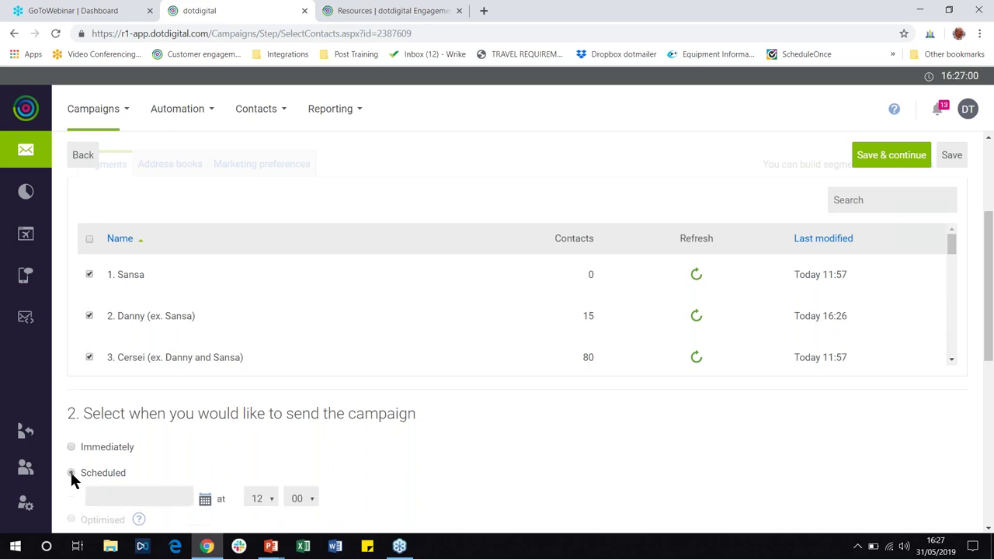
pyautogui.scroll(-2, 194, 447)
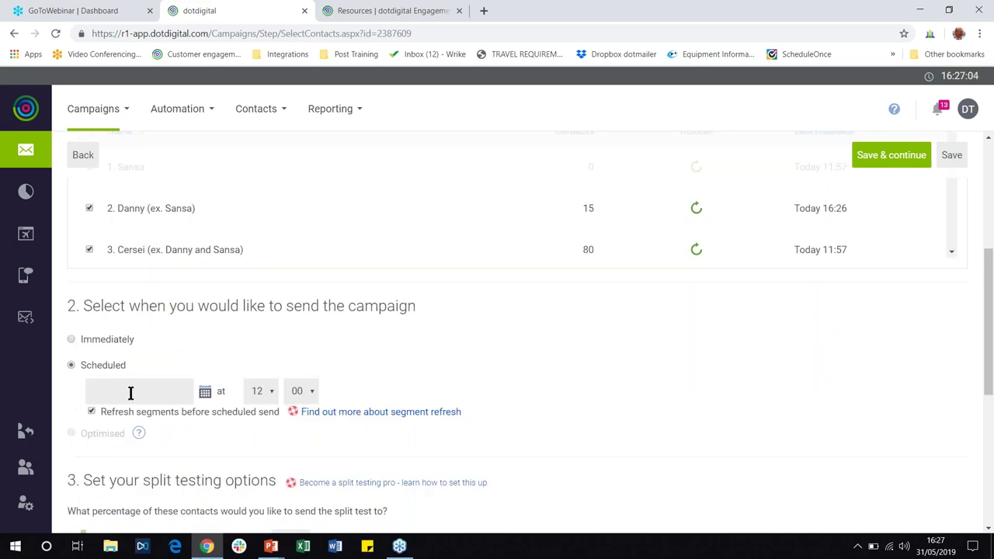
pyautogui.moveTo(100, 416); pyautogui.dragTo(180, 412)
pyautogui.click(91, 411)
pyautogui.click(657, 393)
pyautogui.scroll(1, 991, 321)
pyautogui.click(696, 266)
pyautogui.click(698, 306)
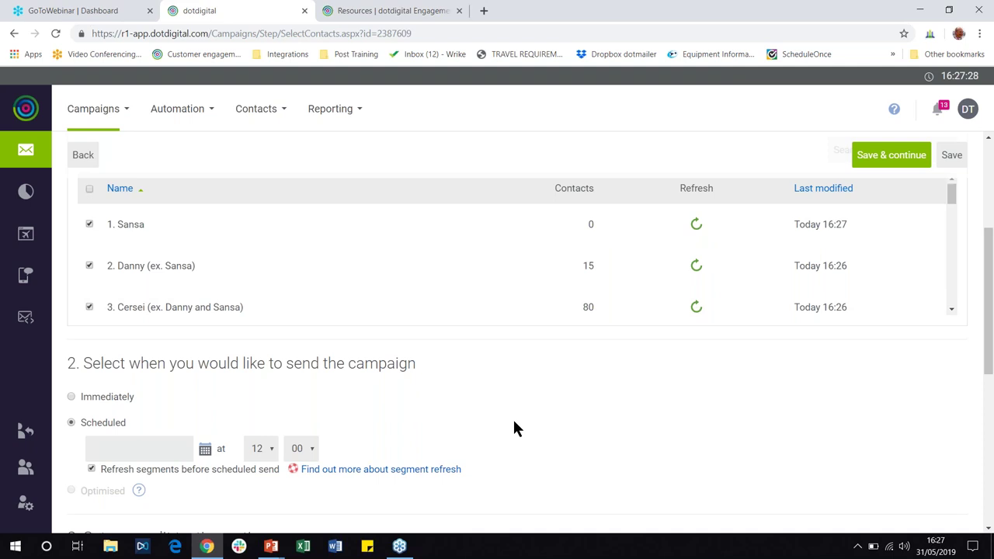
# Leave the campaign send setup and return to the list of contact segments.
pyautogui.moveTo(263, 118)
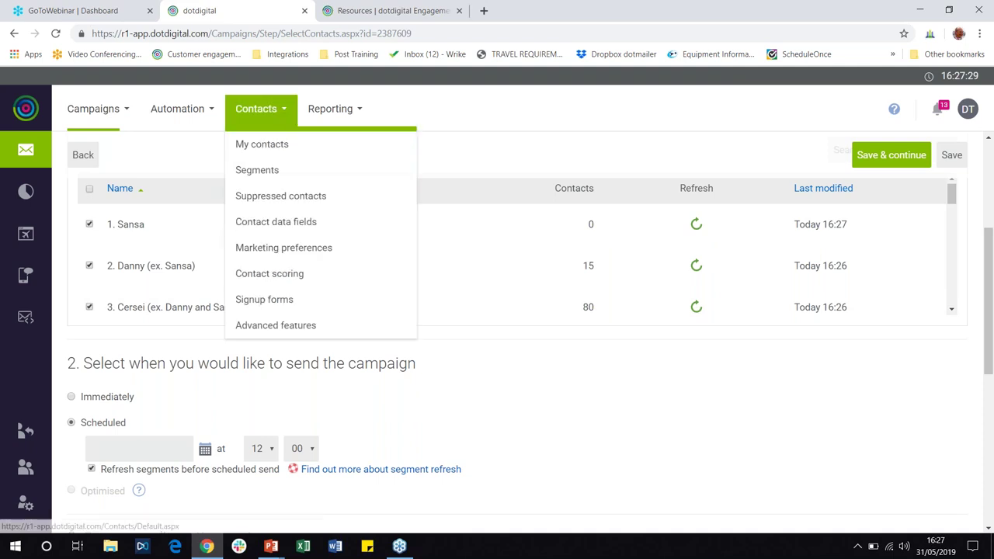
pyautogui.click(258, 174)
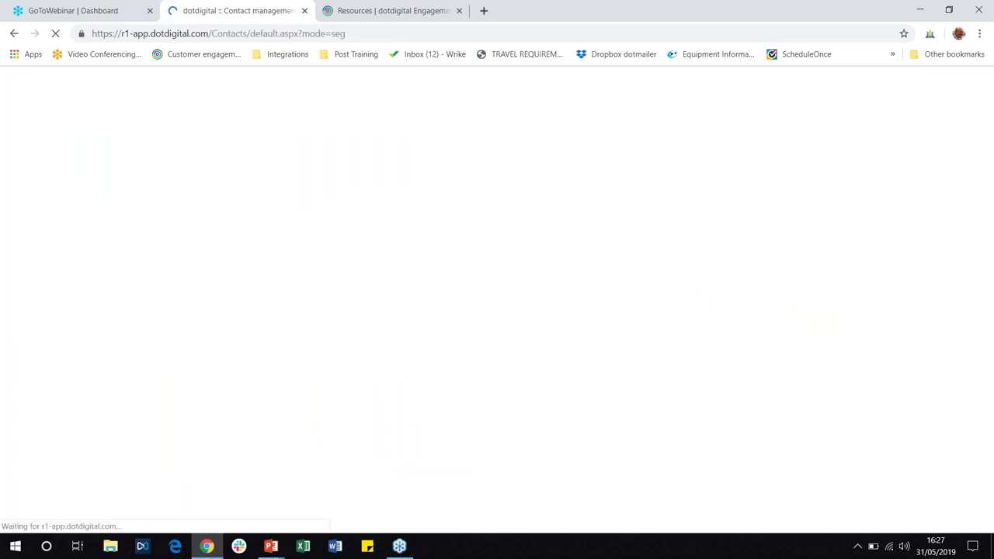